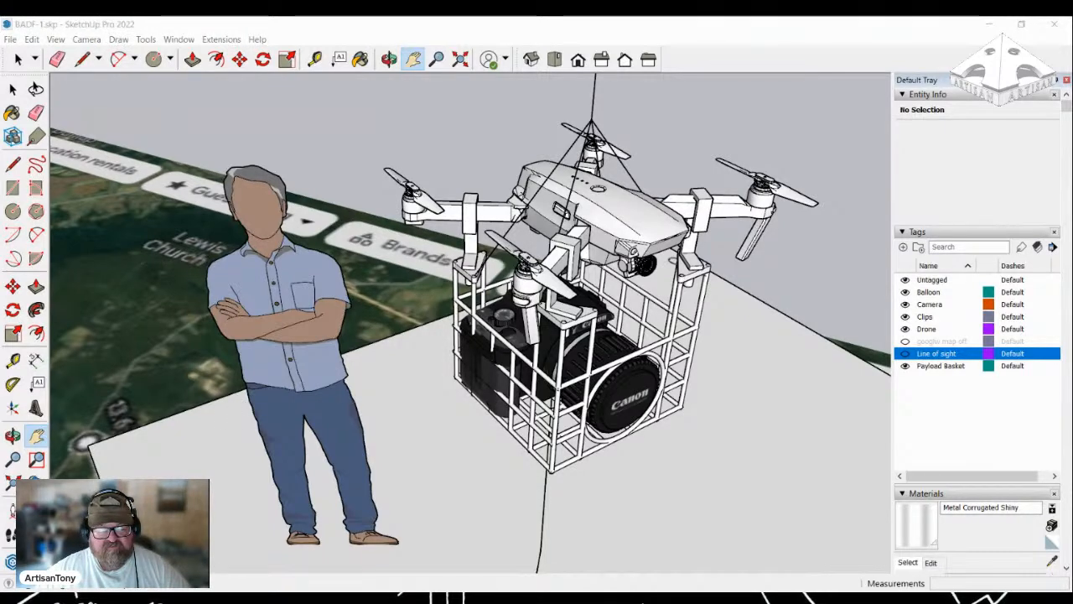
Examine the drone and its camera payload basket beside the standing figure, from a distance and from a raised angle.
left_click(390, 60)
left_click_drag(517, 276, 517, 408)
scroll(494, 423, "down", 5)
scroll(596, 448, "down", 4)
scroll(538, 431, "up", 5)
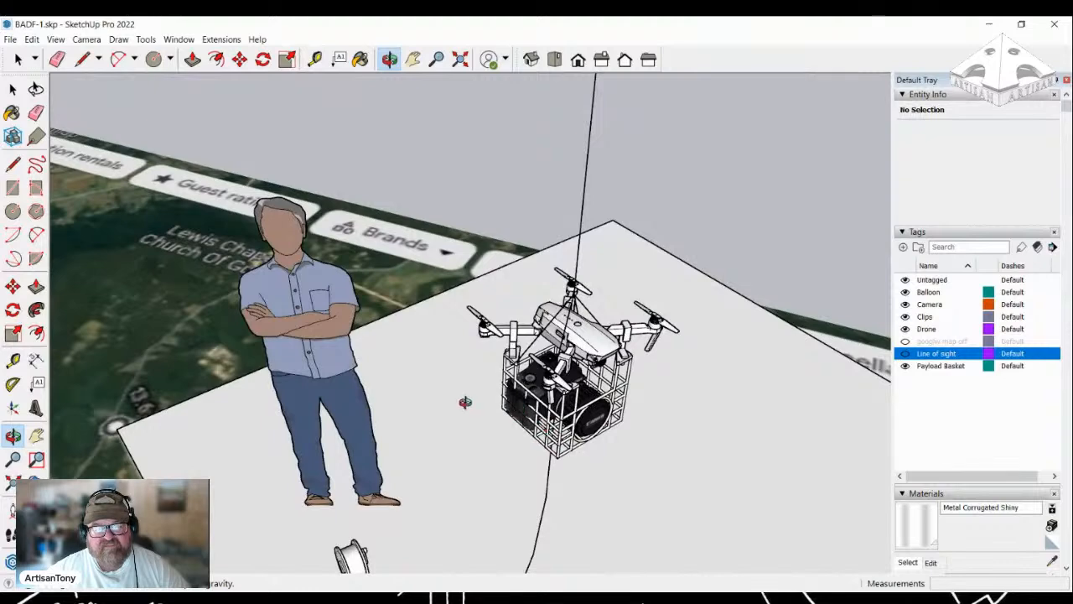
scroll(466, 402, "up", 3)
scroll(467, 413, "down", 3)
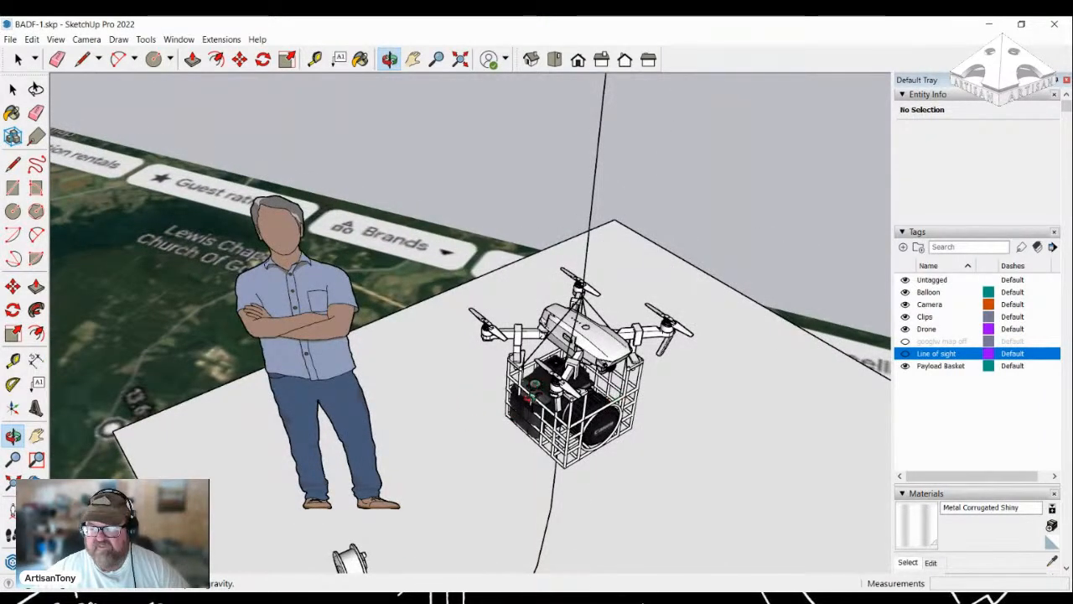
middle_click_drag(539, 431, 572, 333)
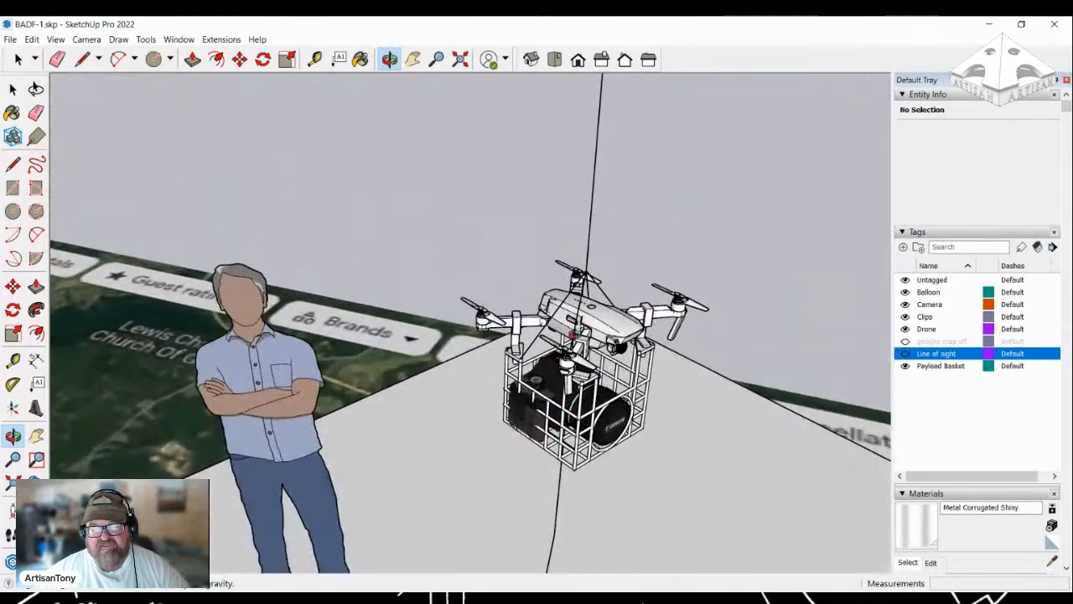
scroll(573, 336, "up", 2)
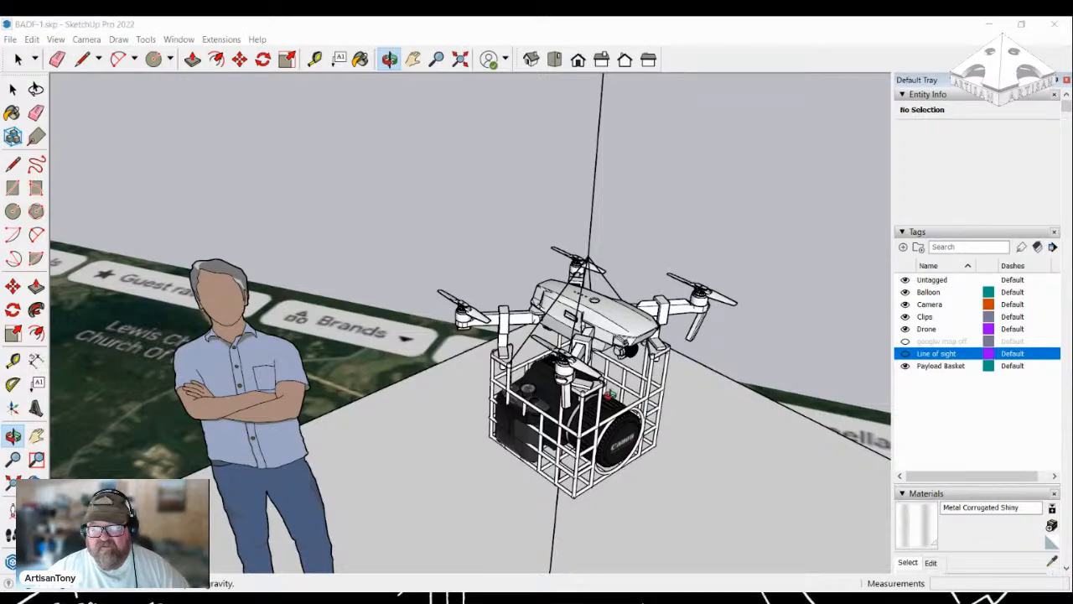
mouse_move(595, 398)
left_mouse_down()
mouse_move(369, 411)
mouse_move(453, 411)
mouse_move(536, 310)
mouse_move(625, 416)
mouse_move(566, 429)
mouse_move(620, 401)
mouse_move(580, 407)
left_mouse_up()
scroll(566, 429, "up", 4)
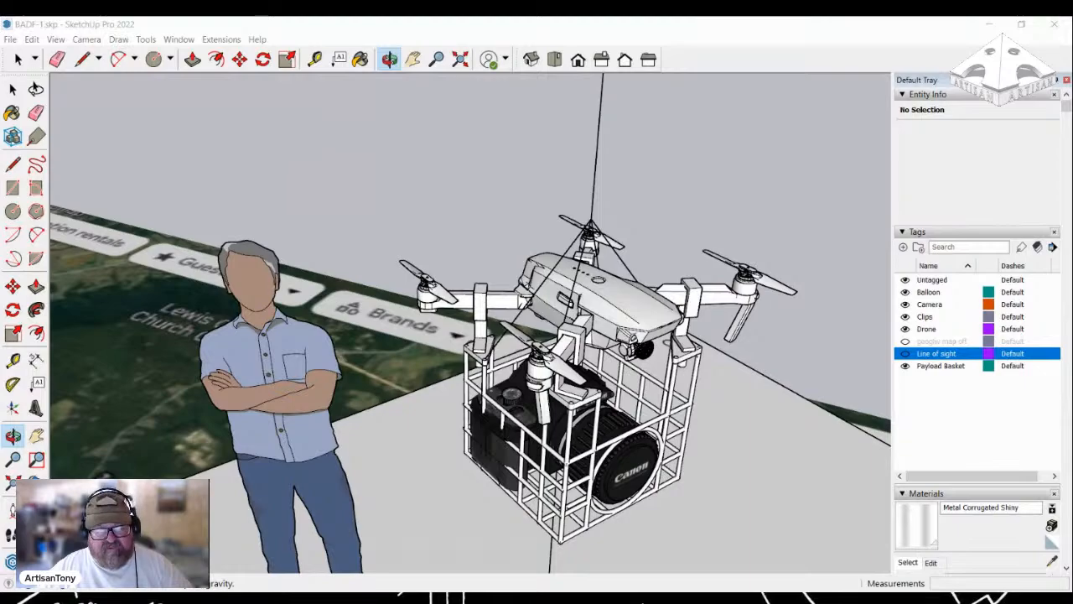
Inspect the Canon camera inside the payload basket from the lens side and from the front corner.
left_click_drag(580, 355, 491, 382)
scroll(545, 418, "up", 4)
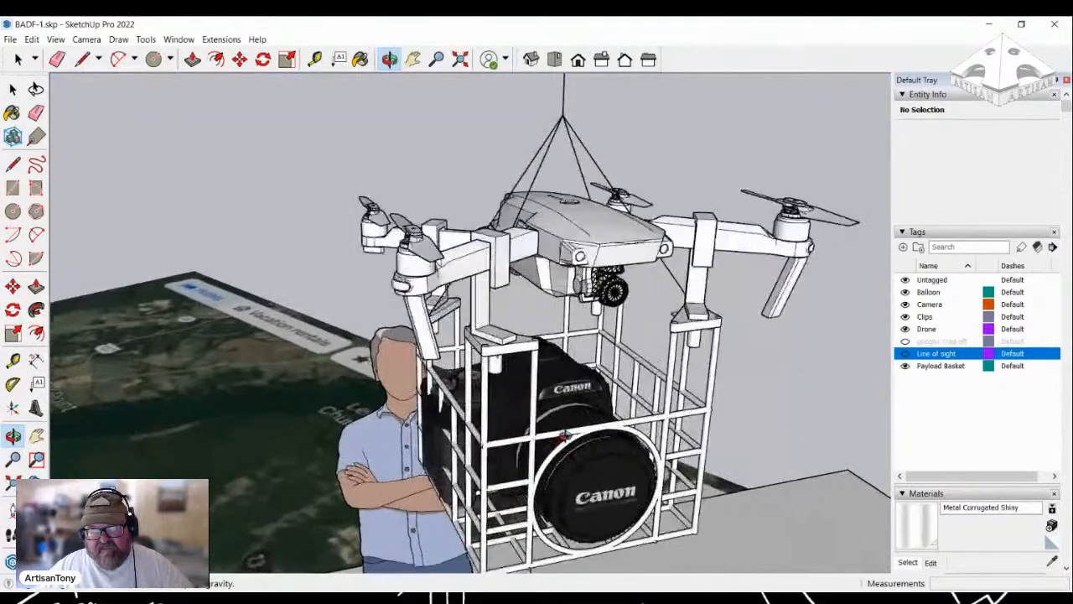
left_click_drag(564, 413, 537, 417)
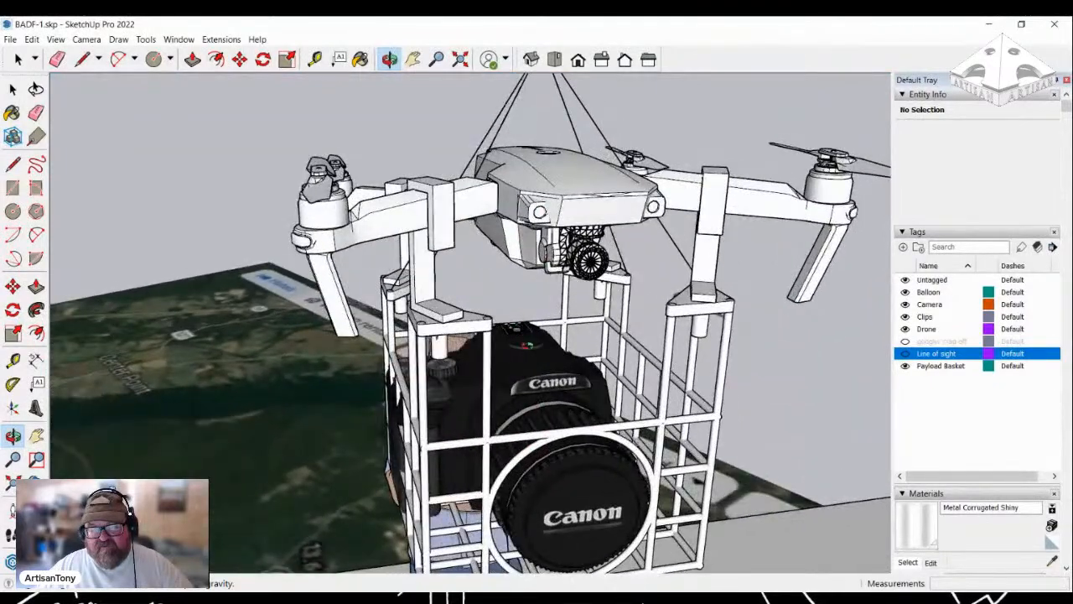
scroll(524, 338, "down", 6)
scroll(537, 352, "up", 6)
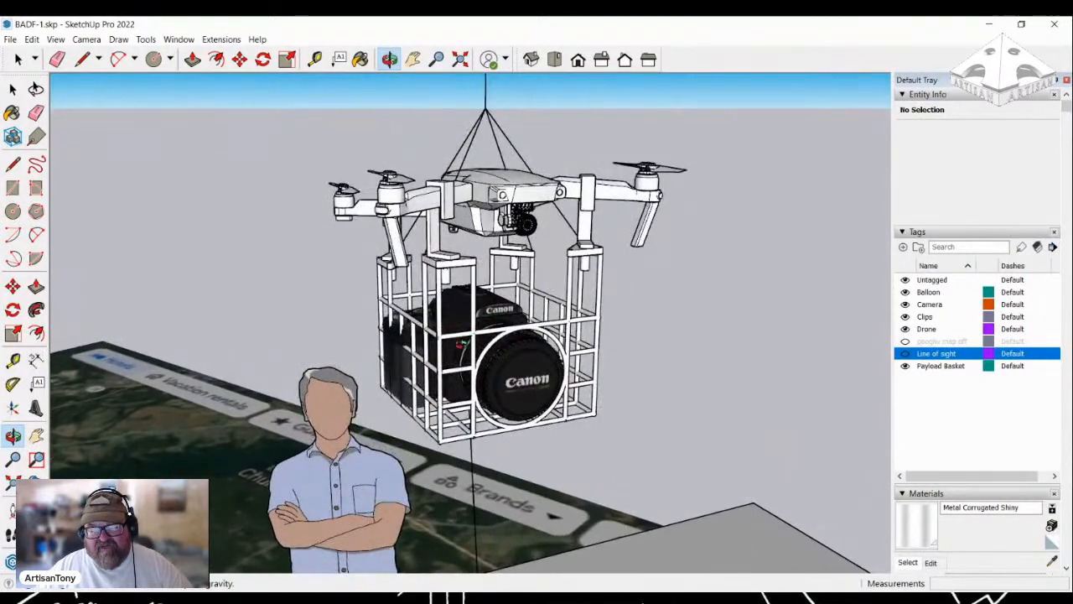
scroll(503, 335, "up", 6)
middle_click_drag(465, 322, 582, 366)
middle_click_drag(495, 375, 527, 375)
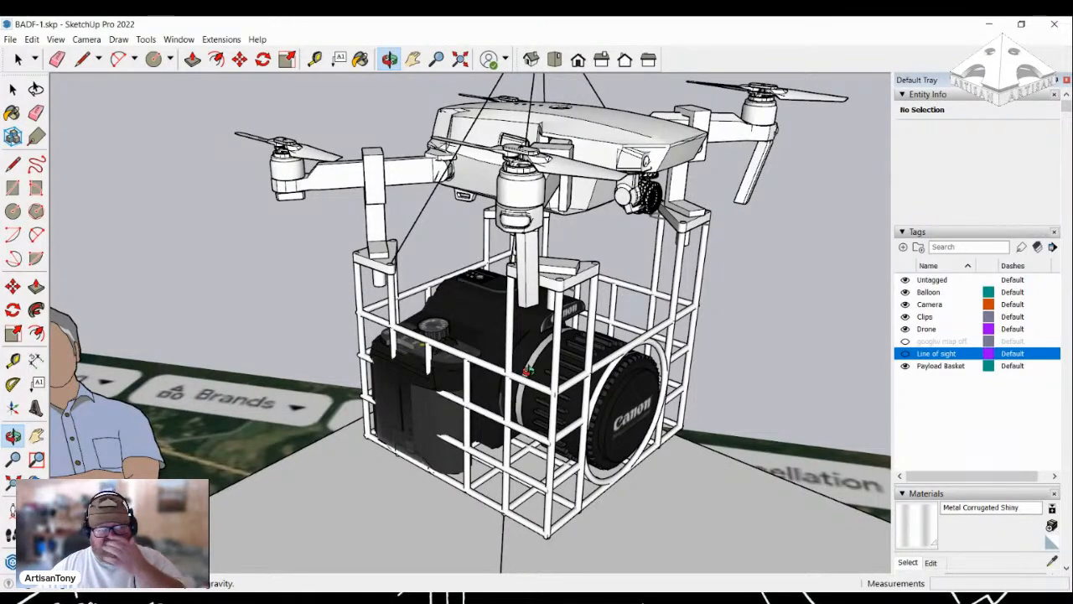
Inspect close up how the clips on the drone arms hold the payload basket, viewed from the side and above.
middle_click_drag(560, 371, 420, 355)
scroll(629, 372, "up", 3)
middle_click_drag(436, 193, 346, 148)
mouse_move(465, 455)
middle_mouse_down()
mouse_move(519, 461)
mouse_move(513, 476)
mouse_move(632, 377)
middle_mouse_up()
scroll(669, 367, "up", 10)
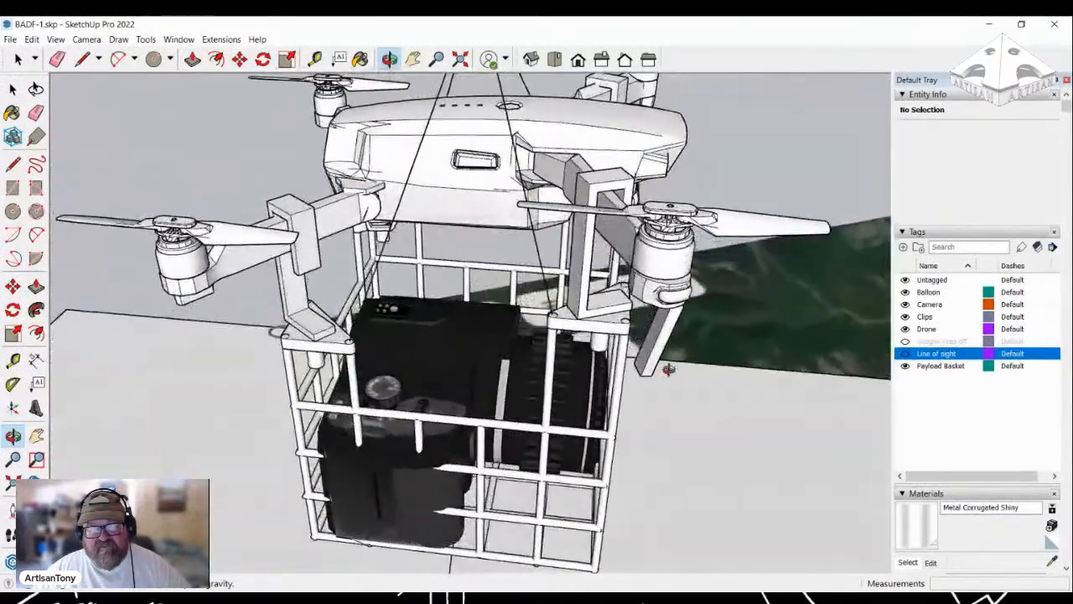
scroll(274, 244, "down", 8)
middle_click_drag(320, 270, 448, 343)
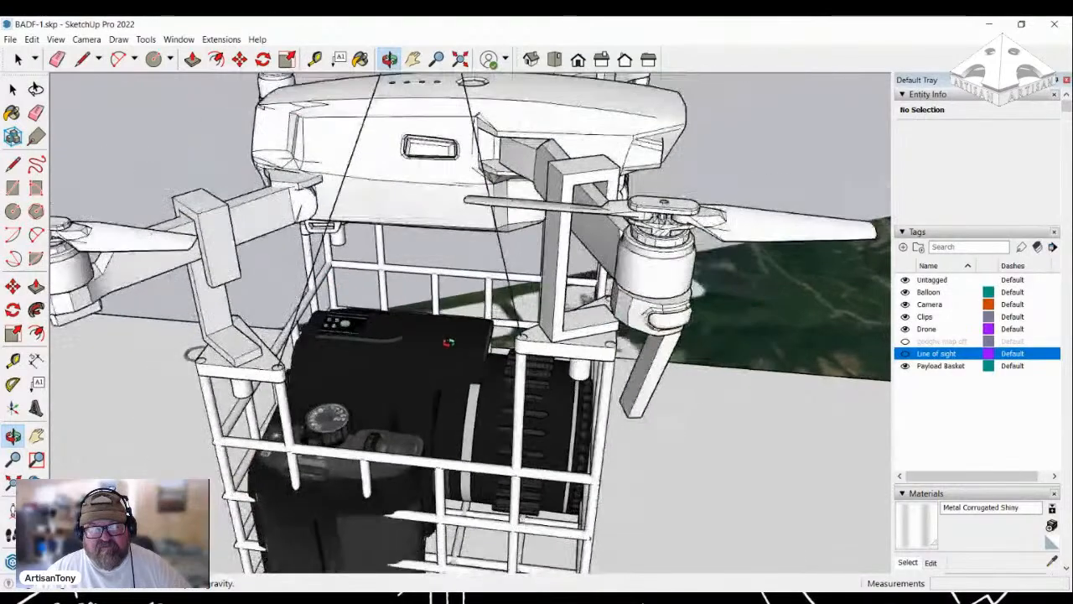
middle_click_drag(467, 202, 621, 361)
scroll(529, 187, "up", 10)
scroll(503, 193, "down", 9)
scroll(528, 188, "up", 6)
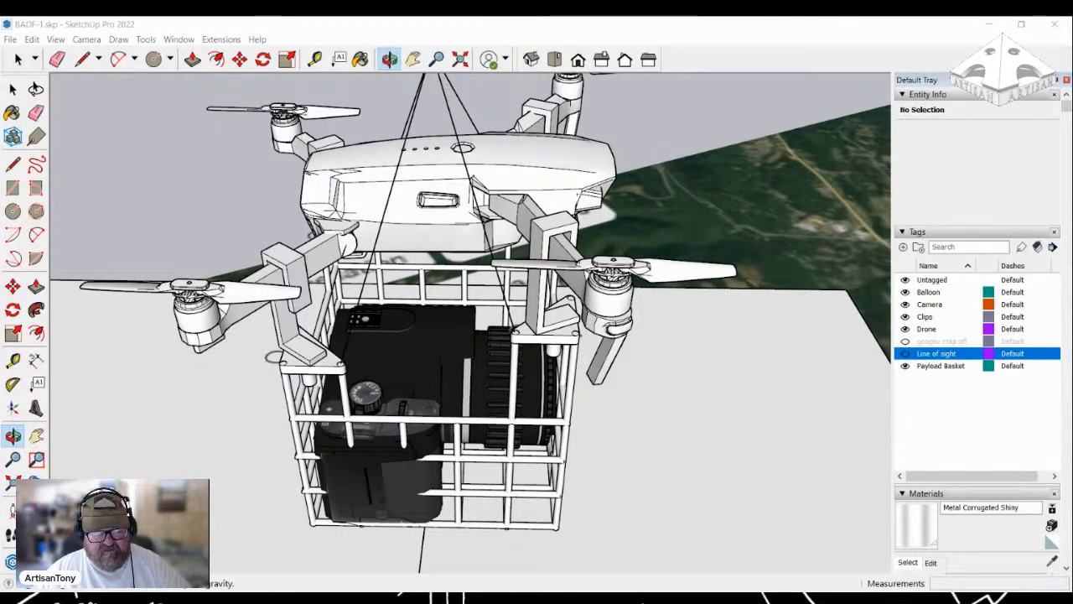
Examine the suspended drone and basket from the side at a low angle, then the whole balloon assembly at a distance.
left_click(207, 391)
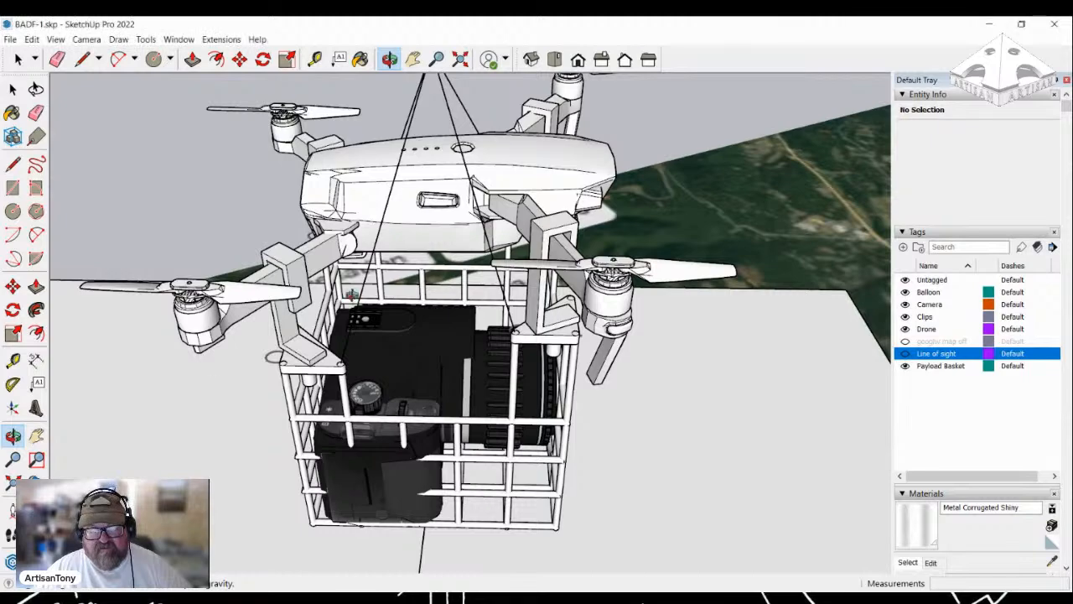
left_click_drag(295, 280, 400, 297)
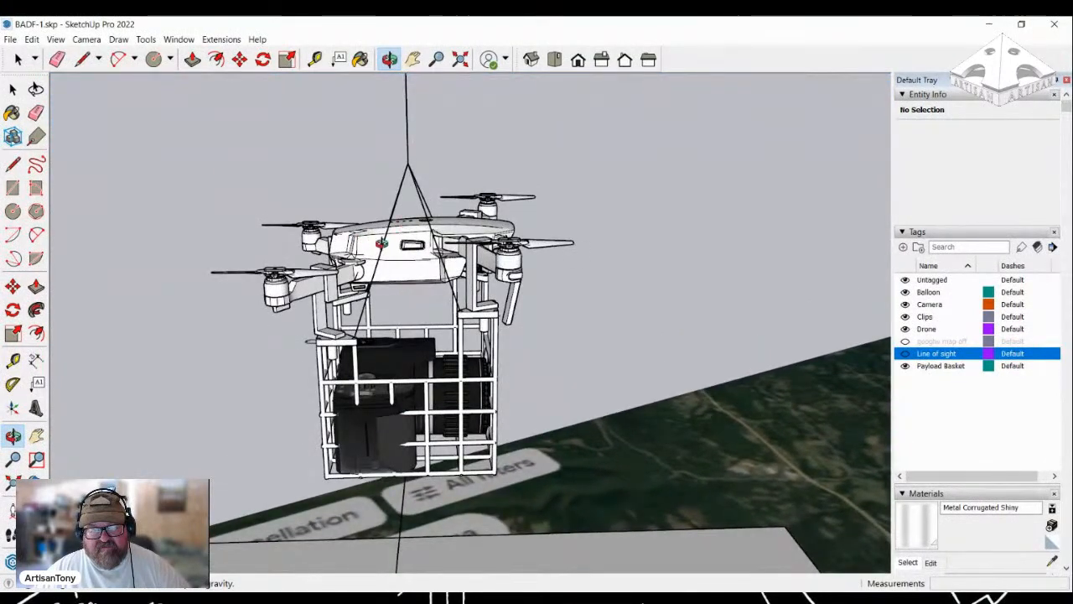
left_click_drag(361, 262, 297, 257)
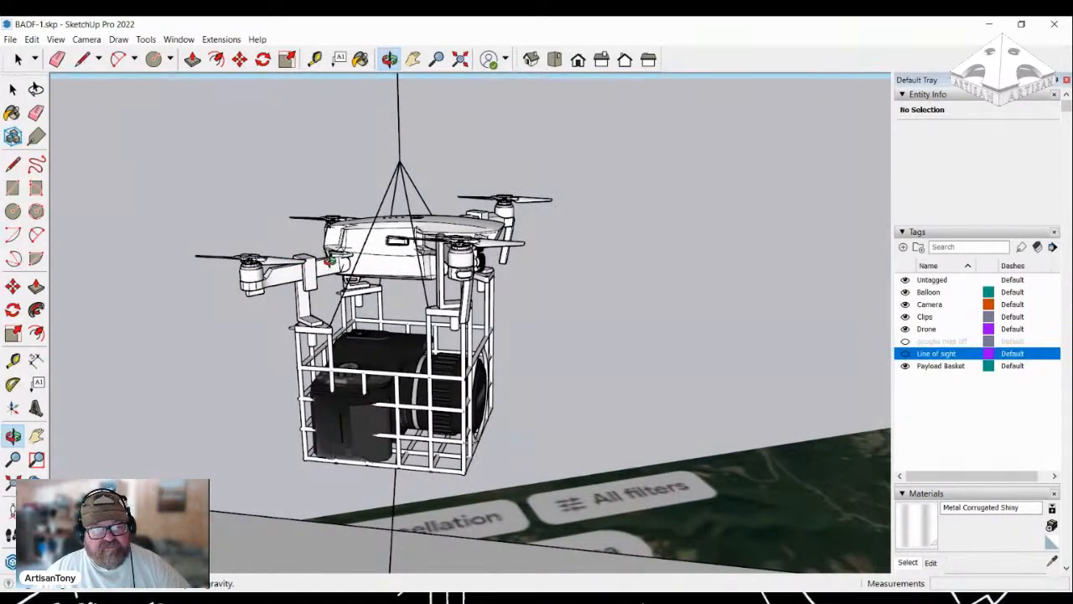
left_click_drag(393, 252, 416, 267)
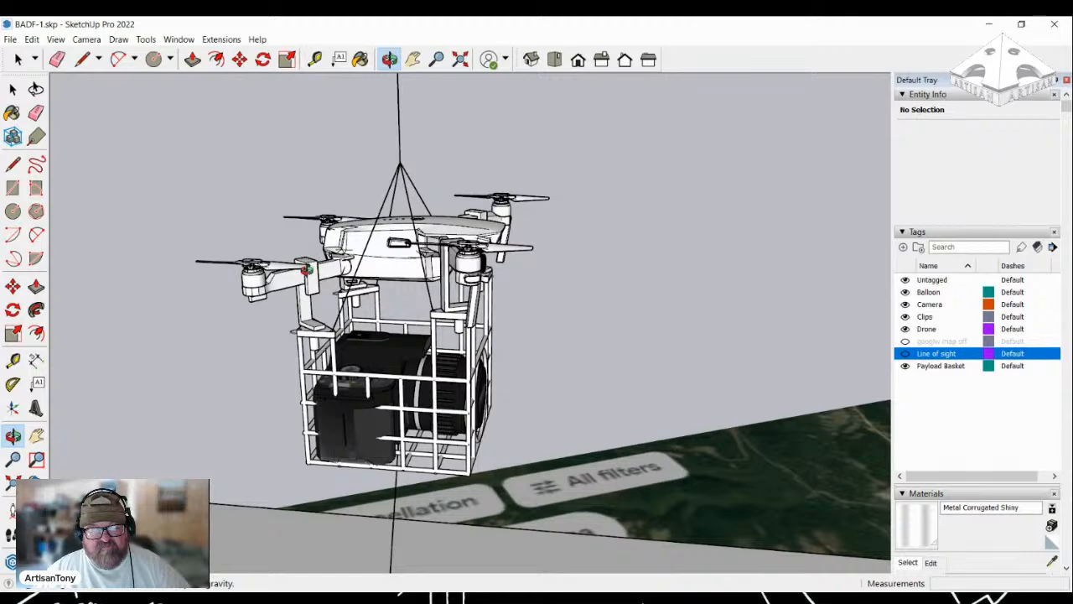
left_click_drag(305, 295, 330, 244)
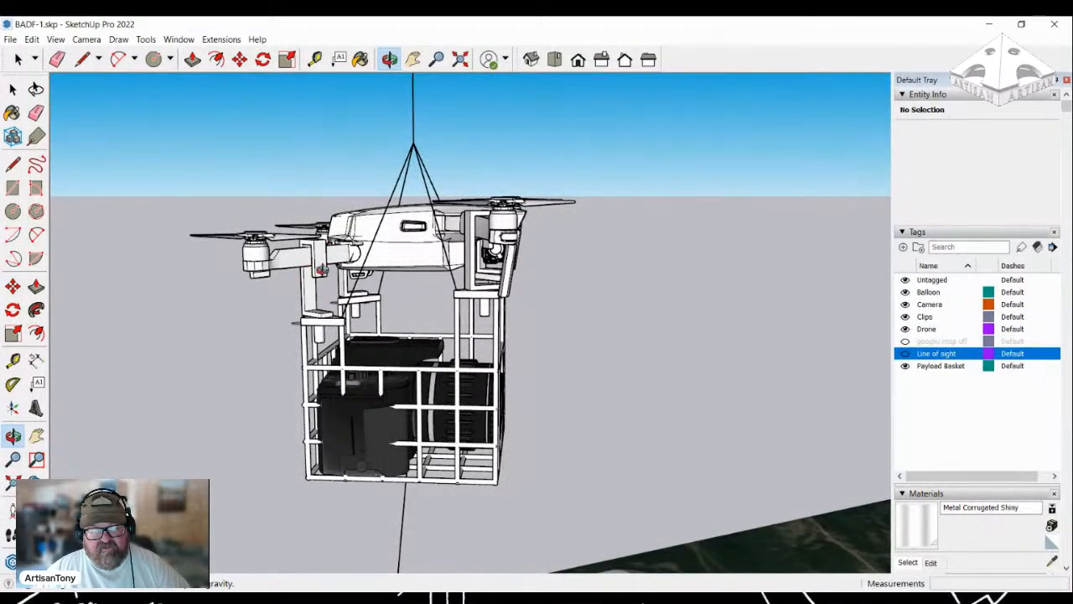
left_click_drag(448, 333, 312, 309)
scroll(402, 287, "up", 3)
scroll(402, 292, "down", 5)
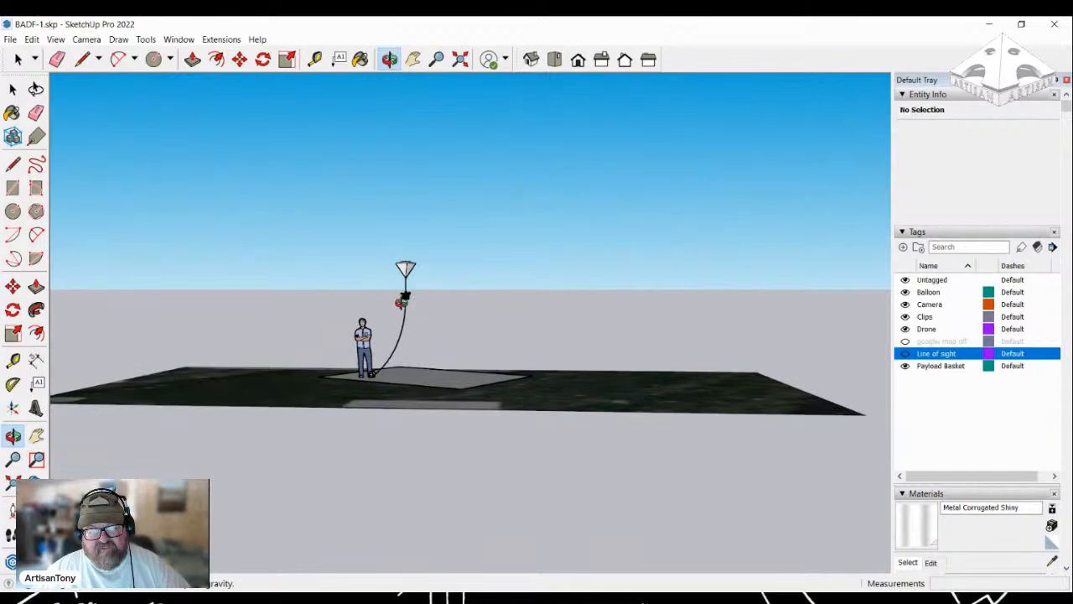
scroll(403, 295, "up", 6)
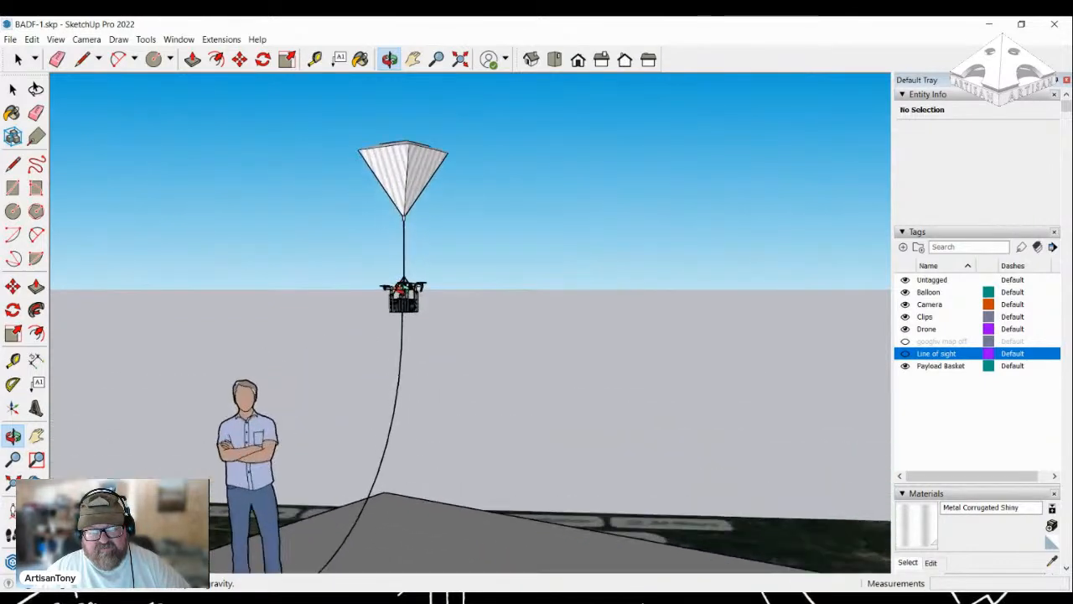
scroll(404, 293, "up", 5)
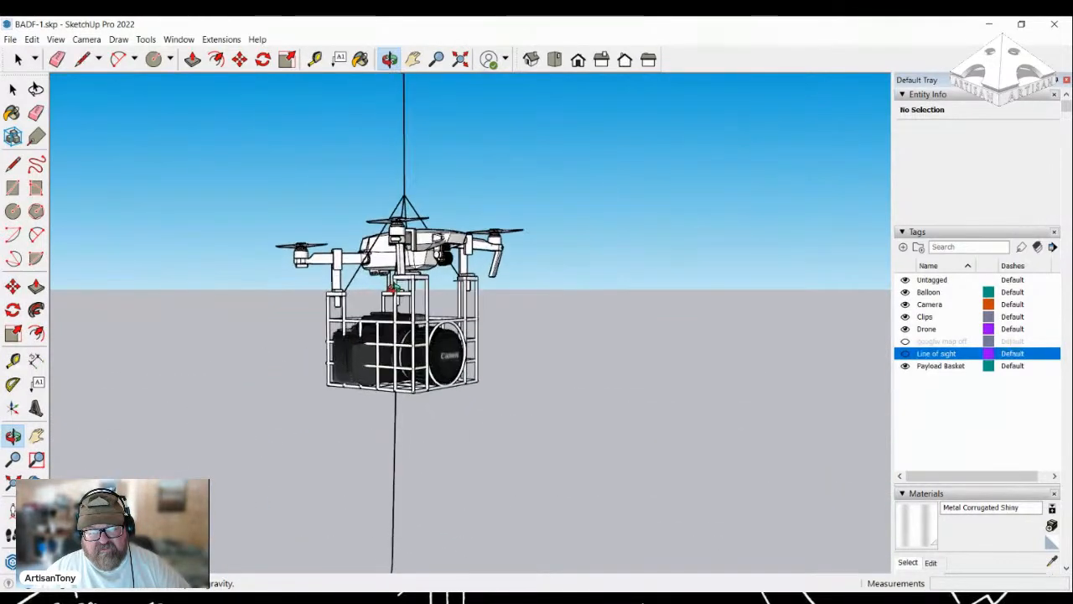
Examine the drone's underside and the basket's lens opening from below, then the rig from above.
middle_click_drag(401, 279, 305, 312)
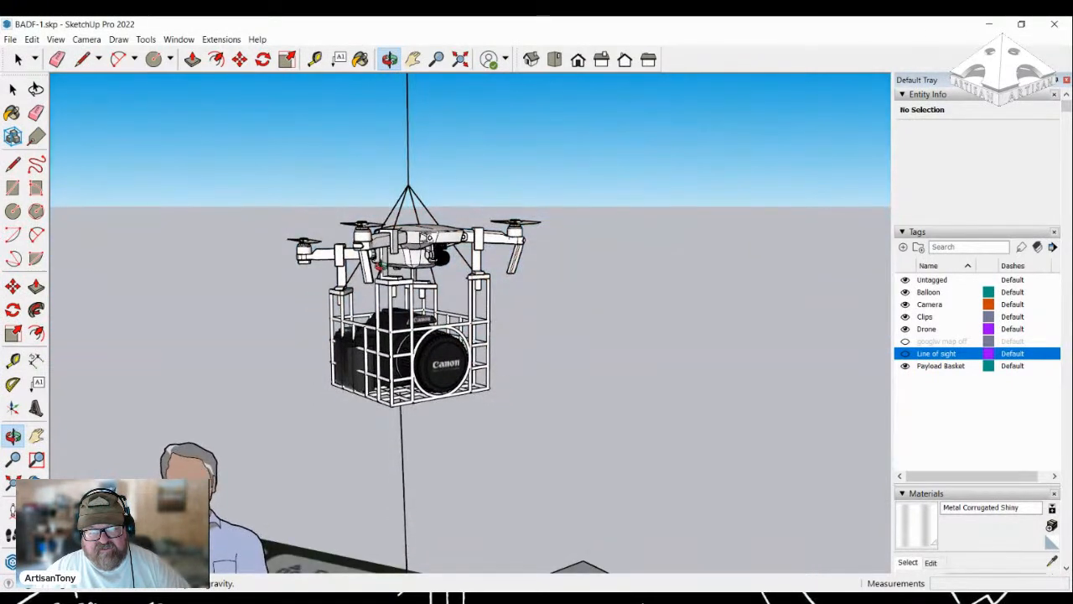
scroll(392, 269, "up", 1)
middle_click_drag(419, 256, 422, 214)
scroll(402, 260, "up", 3)
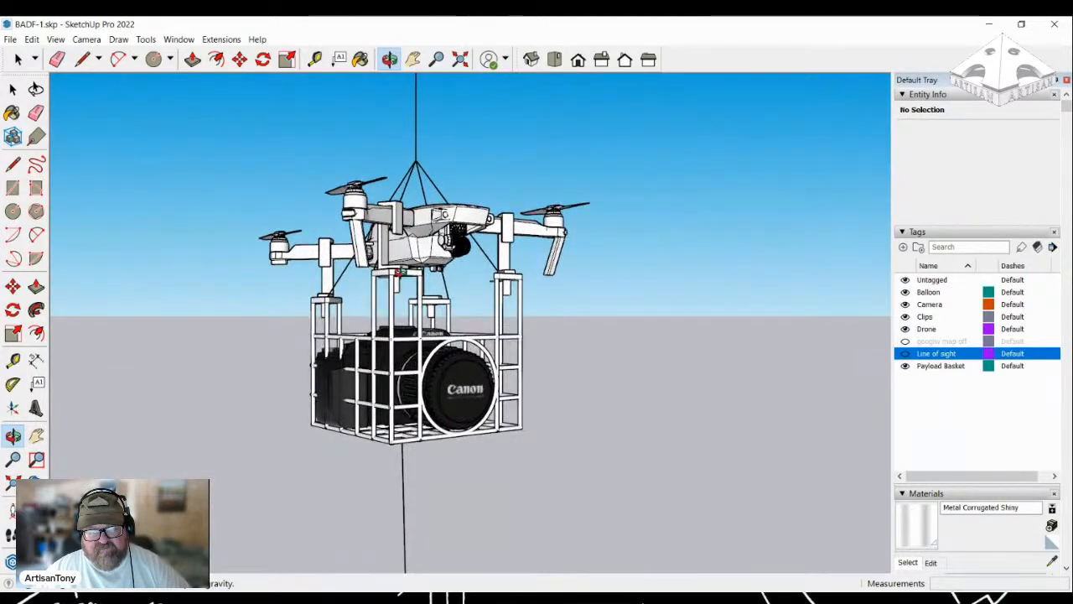
middle_click_drag(401, 271, 333, 243)
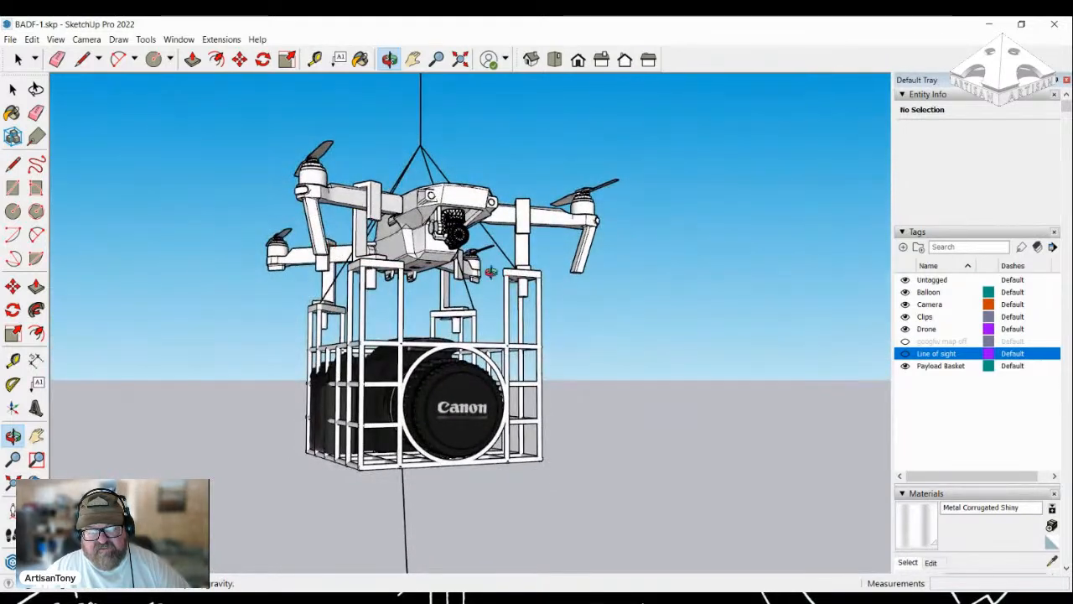
left_click_drag(377, 263, 385, 268)
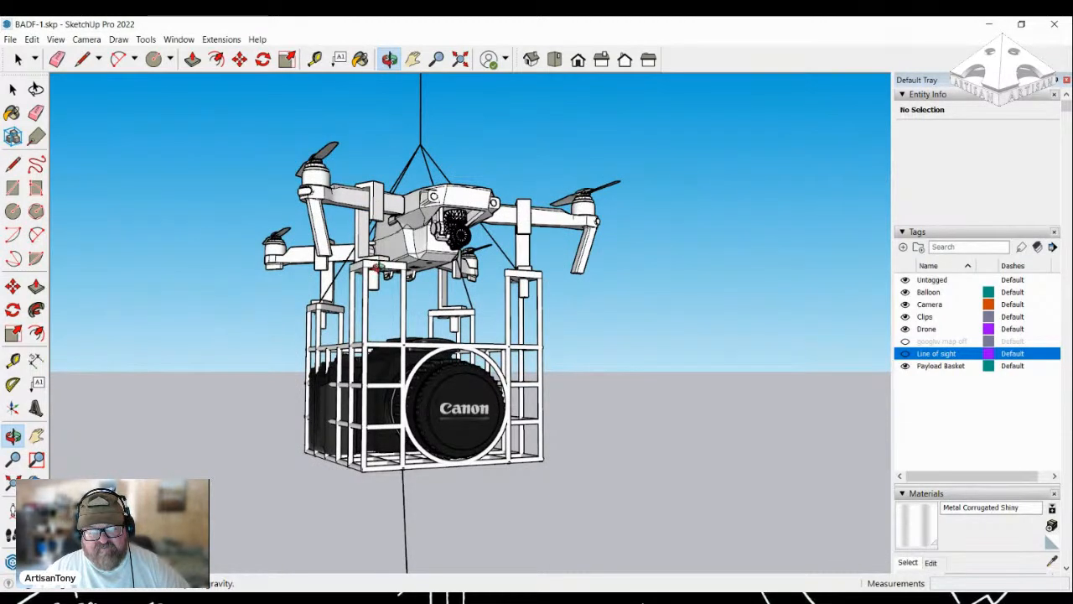
left_click_drag(374, 272, 387, 435)
left_click_drag(500, 352, 369, 454)
left_click_drag(384, 350, 421, 403)
left_click_drag(378, 361, 453, 400)
Examine the balloon and the line connecting it to the drone and payload basket.
scroll(453, 403, "down", 5)
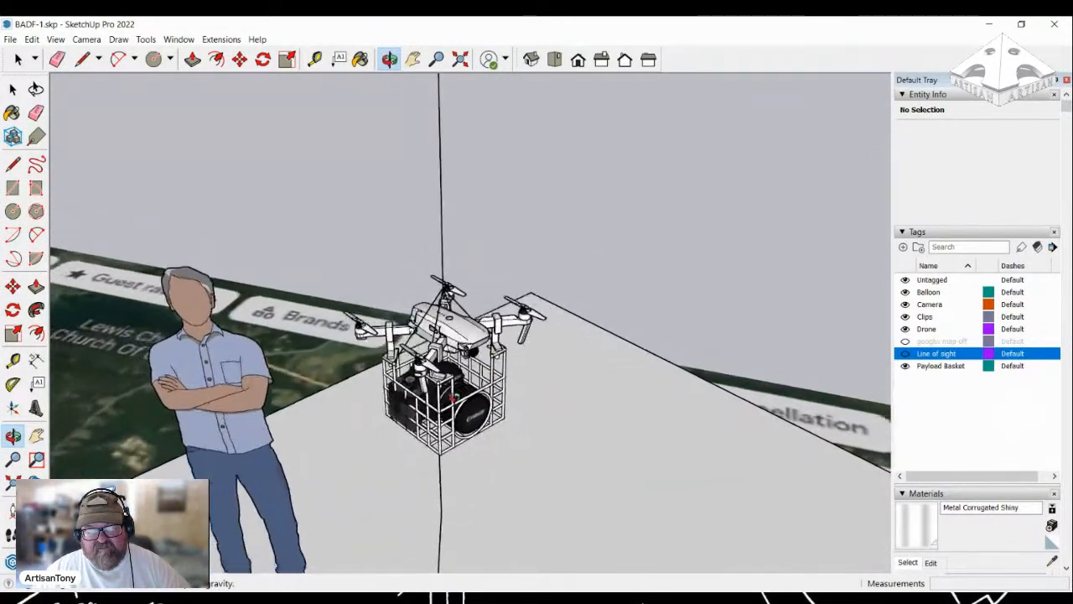
scroll(453, 399, "down", 4)
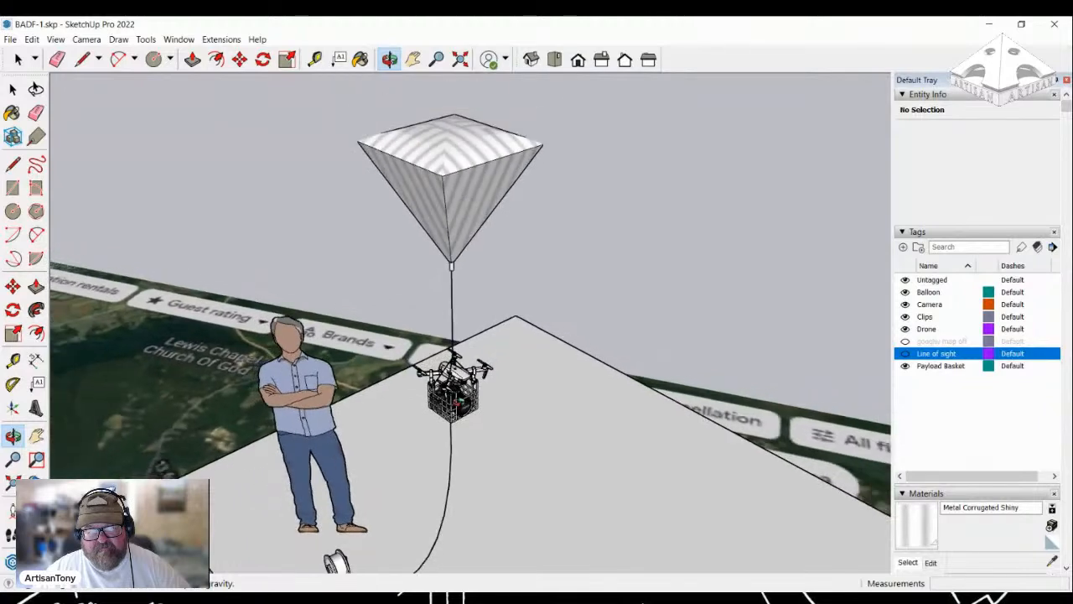
scroll(457, 154, "up", 2)
left_click_drag(457, 154, 498, 120)
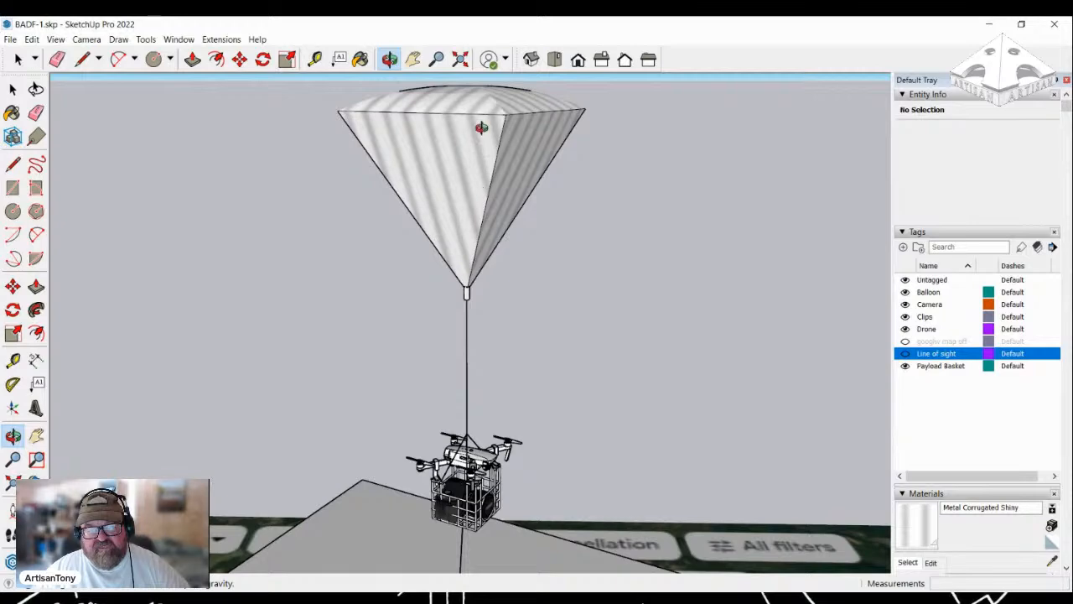
left_click(413, 58)
left_click_drag(450, 157, 438, 186)
left_click(389, 59)
mouse_move(474, 151)
left_mouse_down()
mouse_move(420, 202)
mouse_move(478, 160)
left_mouse_up()
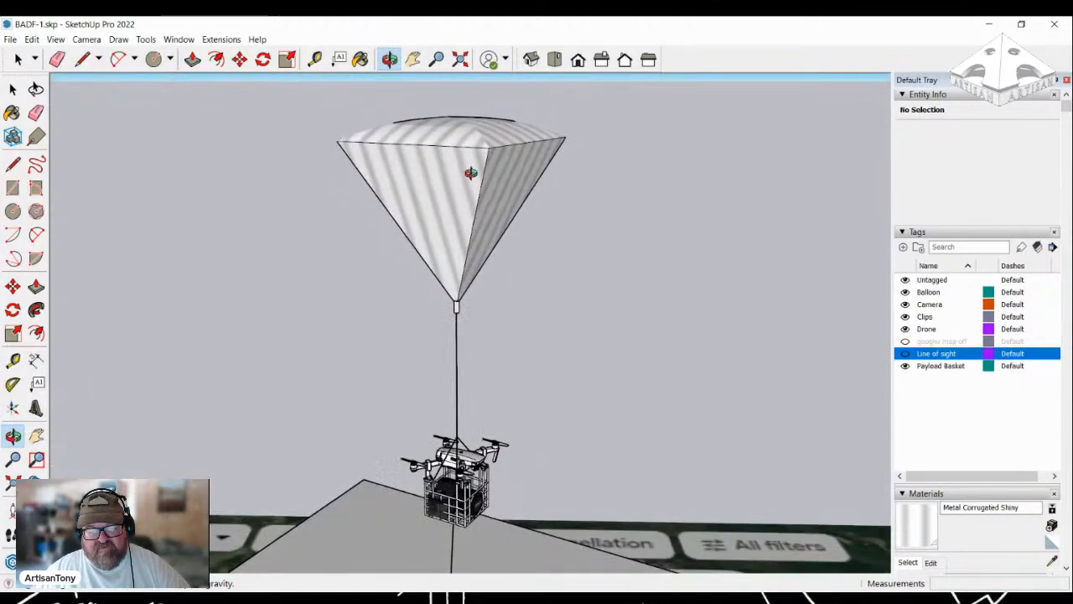
scroll(456, 273, "up", 1)
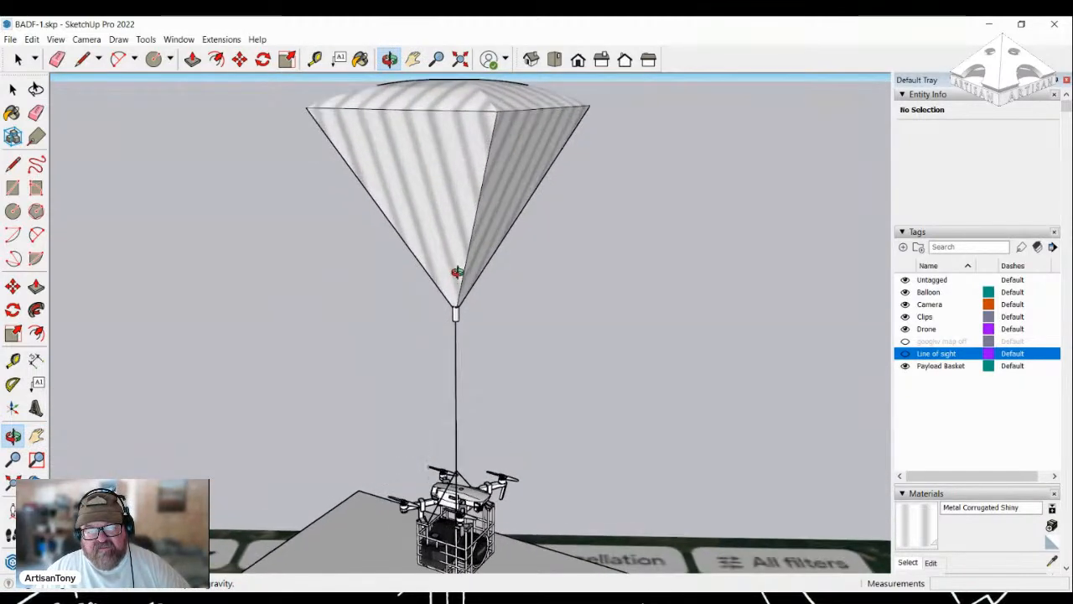
scroll(460, 272, "down", 2)
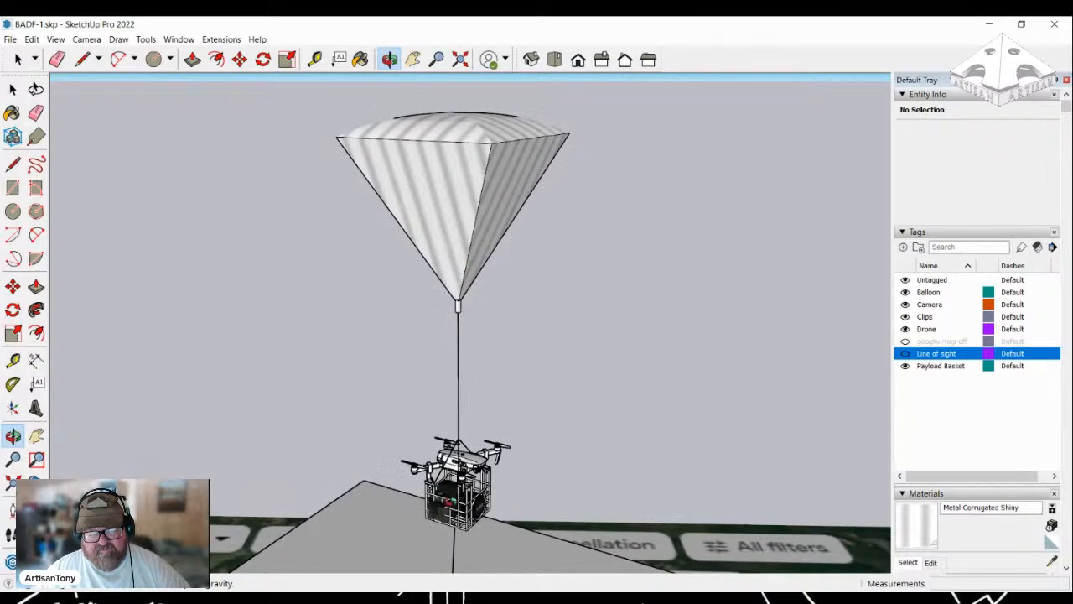
Follow the tether from the drone and basket down to the spool at the standing figure's feet.
scroll(460, 423, "down", 3)
scroll(465, 436, "up", 5)
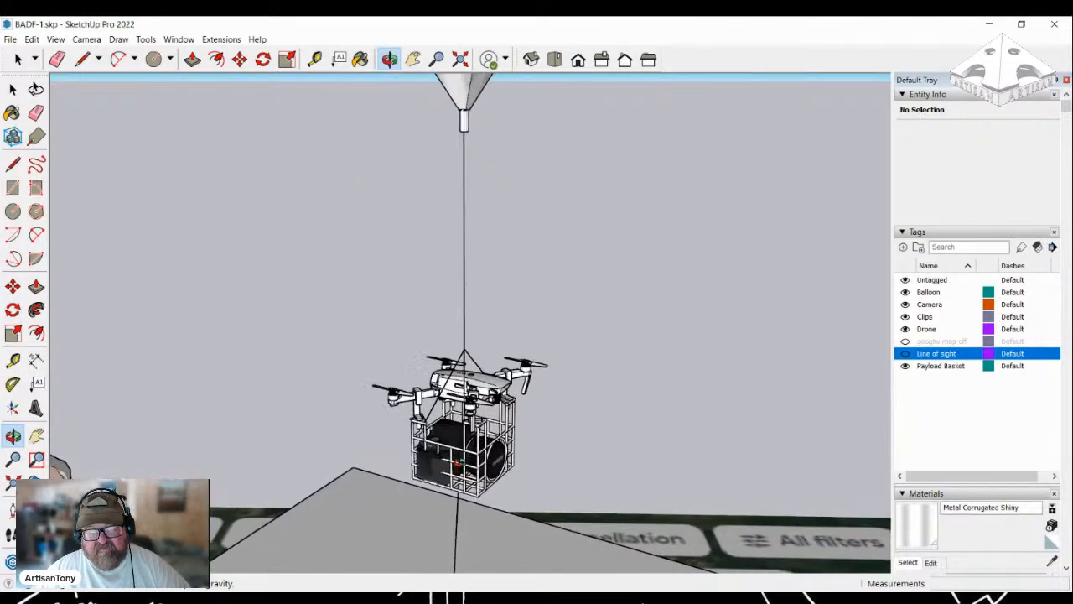
scroll(461, 460, "up", 3)
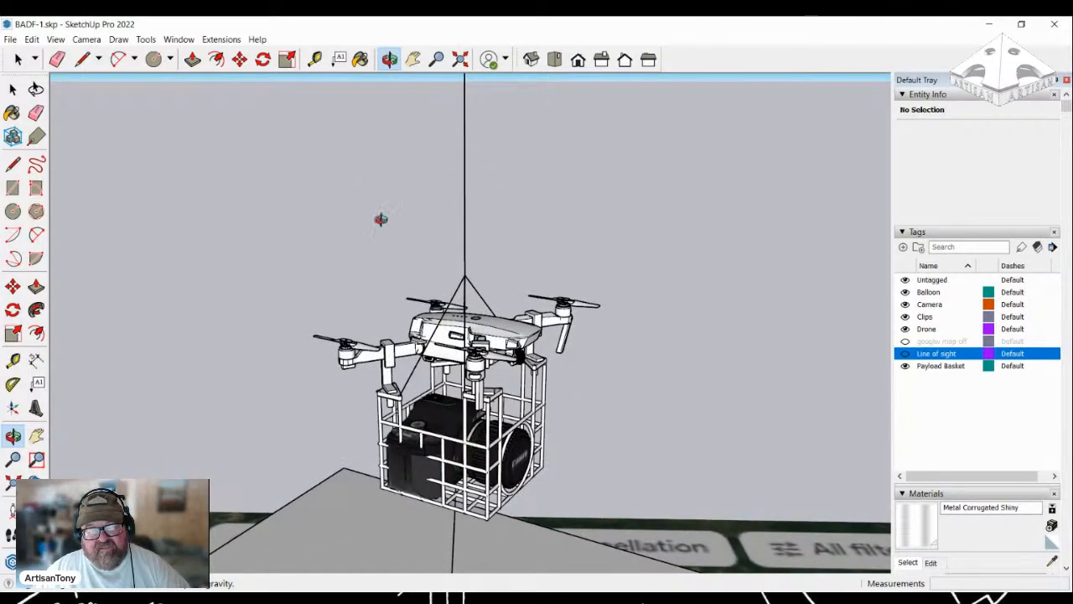
left_click(412, 60)
left_click_drag(458, 435, 480, 362)
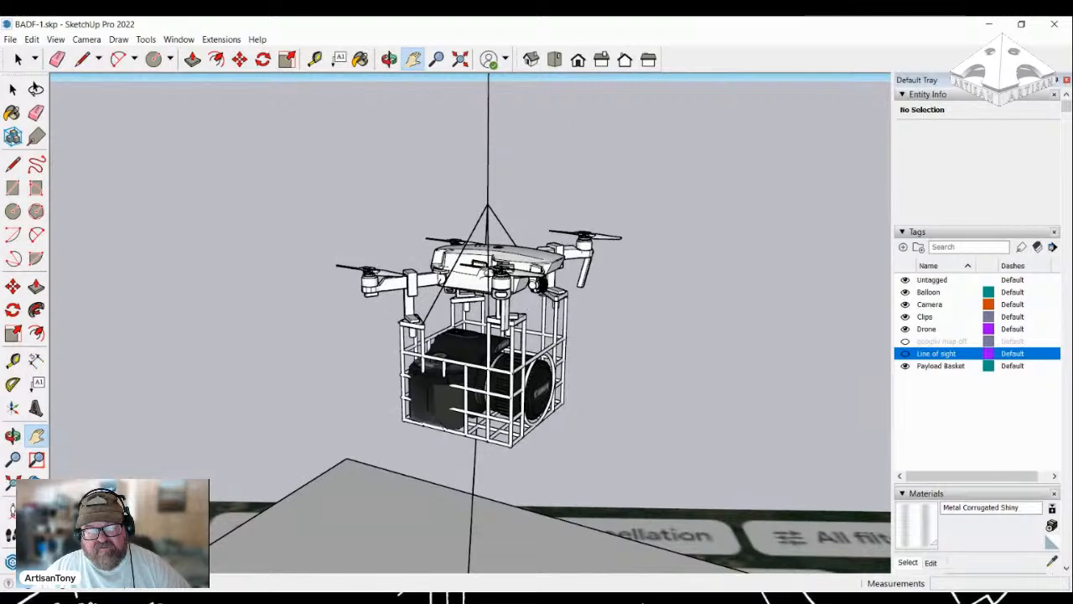
scroll(494, 275, "down", 3)
left_click_drag(478, 346, 508, 185)
scroll(507, 185, "down", 8)
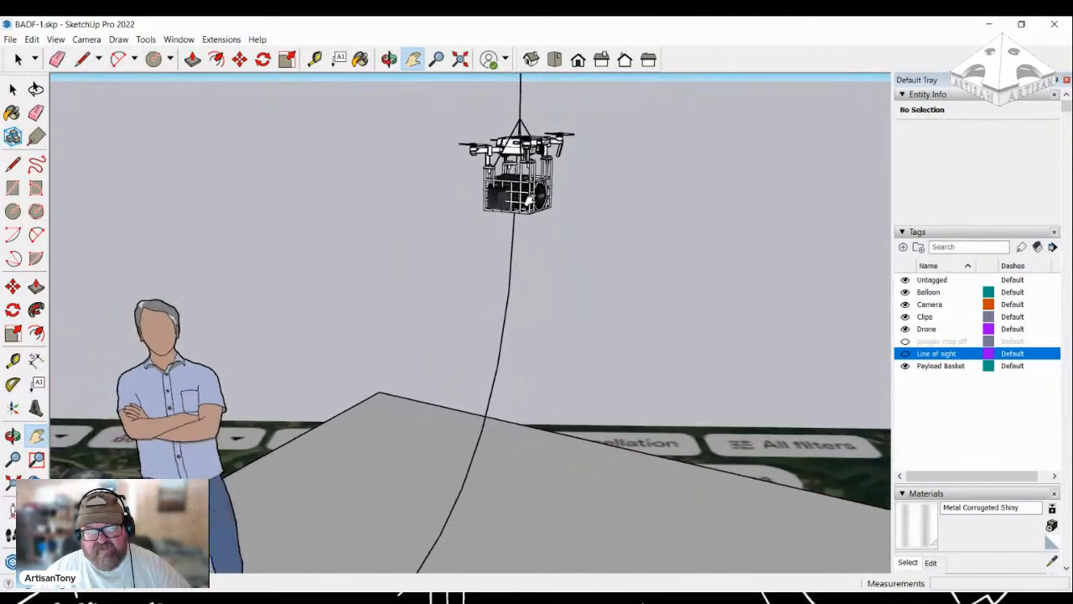
scroll(344, 527, "up", 2)
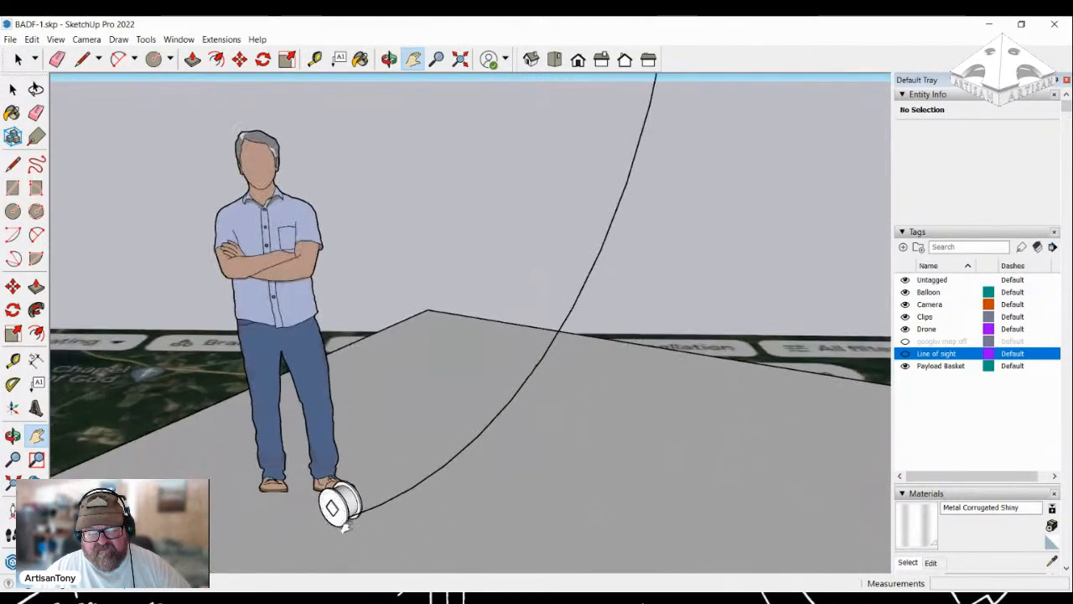
Examine the ground spool beside the standing figure and the tether rising from it to the drone and basket.
scroll(374, 500, "down", 3)
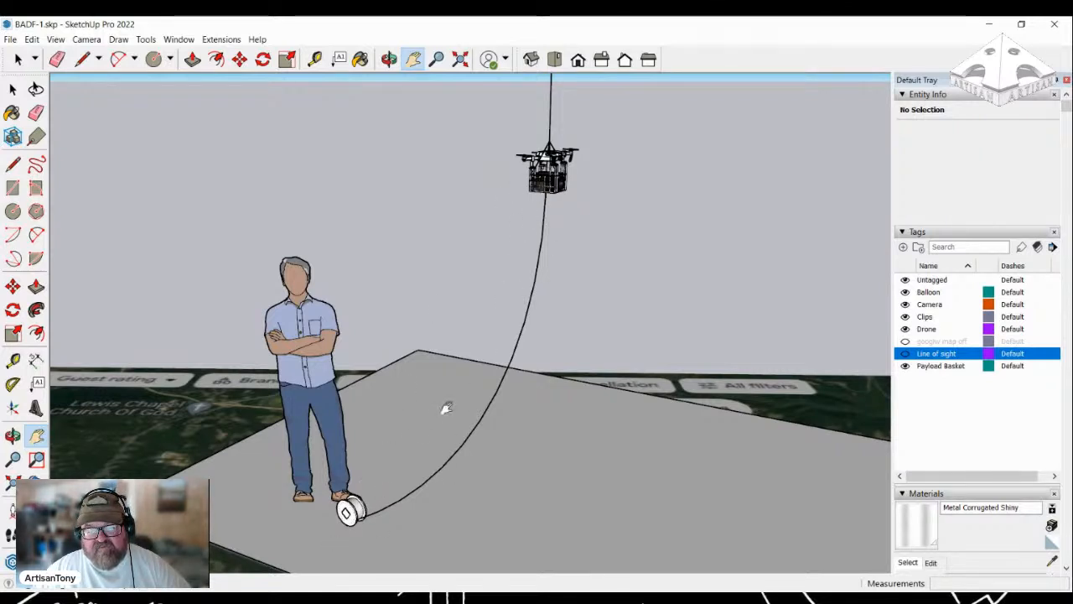
mouse_move(407, 446)
left_mouse_down()
mouse_move(422, 445)
mouse_move(405, 498)
mouse_move(425, 429)
mouse_move(365, 491)
left_mouse_up()
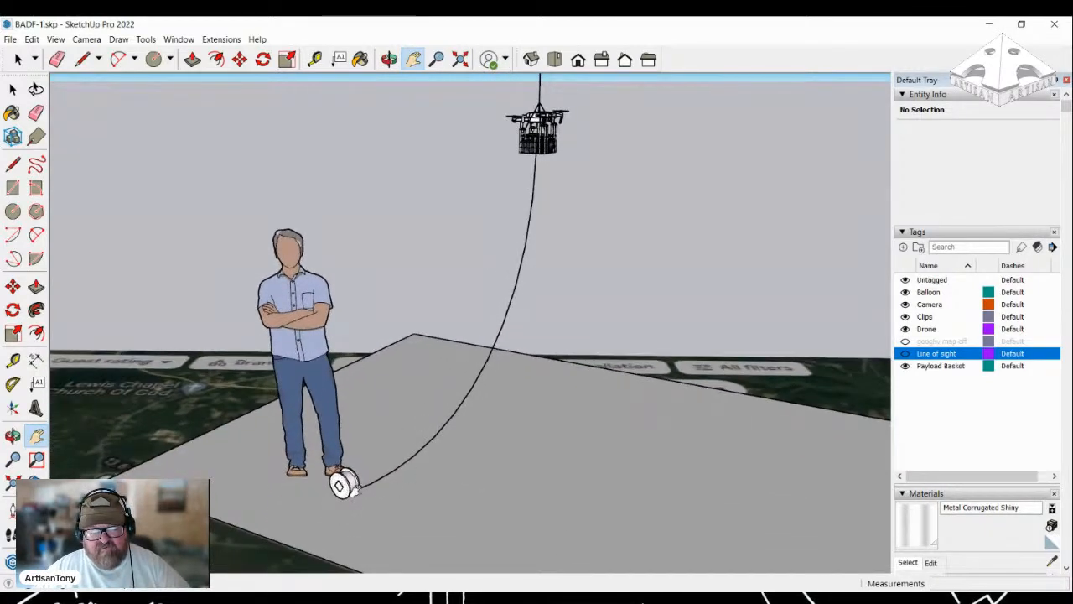
scroll(343, 485, "up", 2)
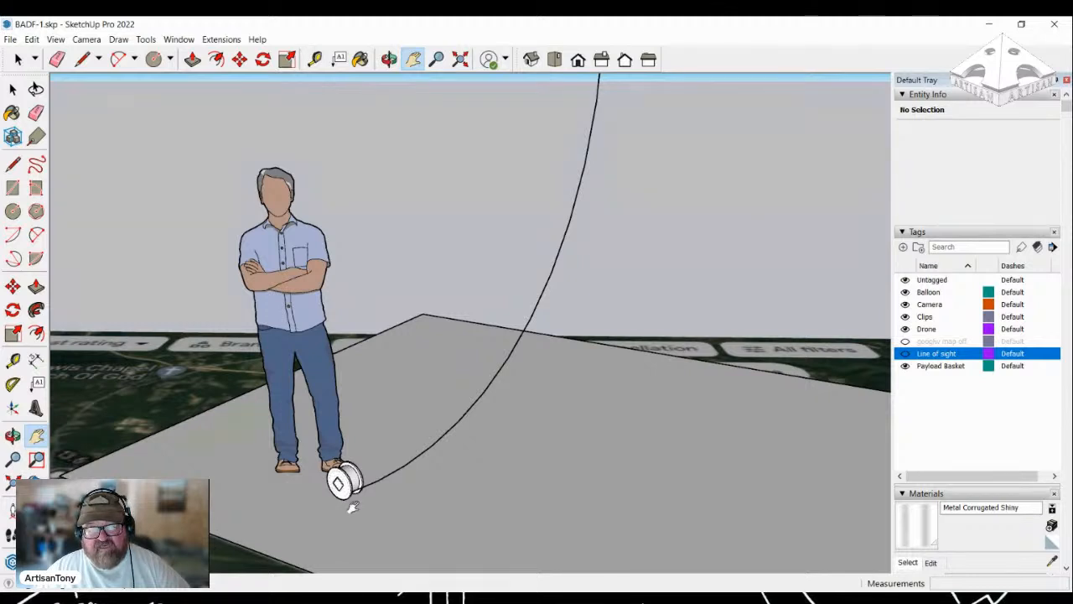
scroll(353, 507, "down", 1)
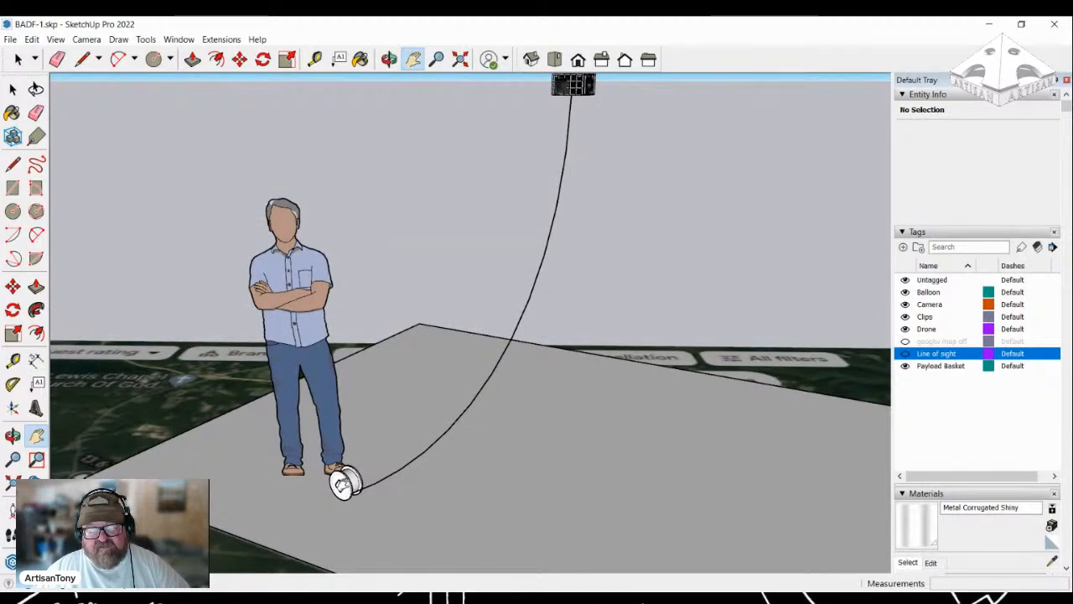
scroll(355, 495, "down", 2)
scroll(393, 505, "up", 1)
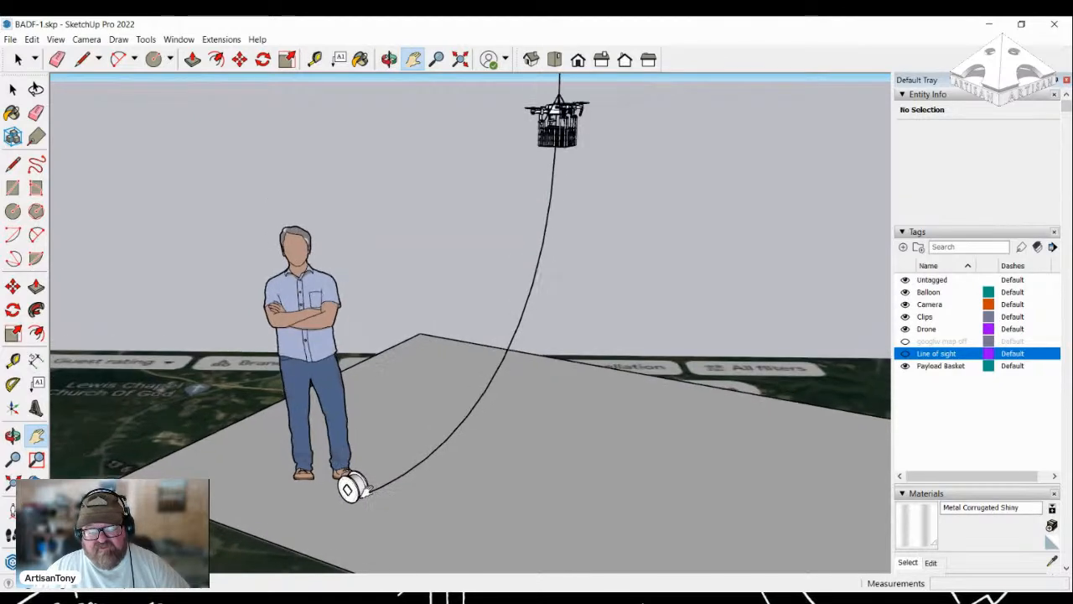
scroll(416, 508, "down", 2)
scroll(512, 205, "up", 4)
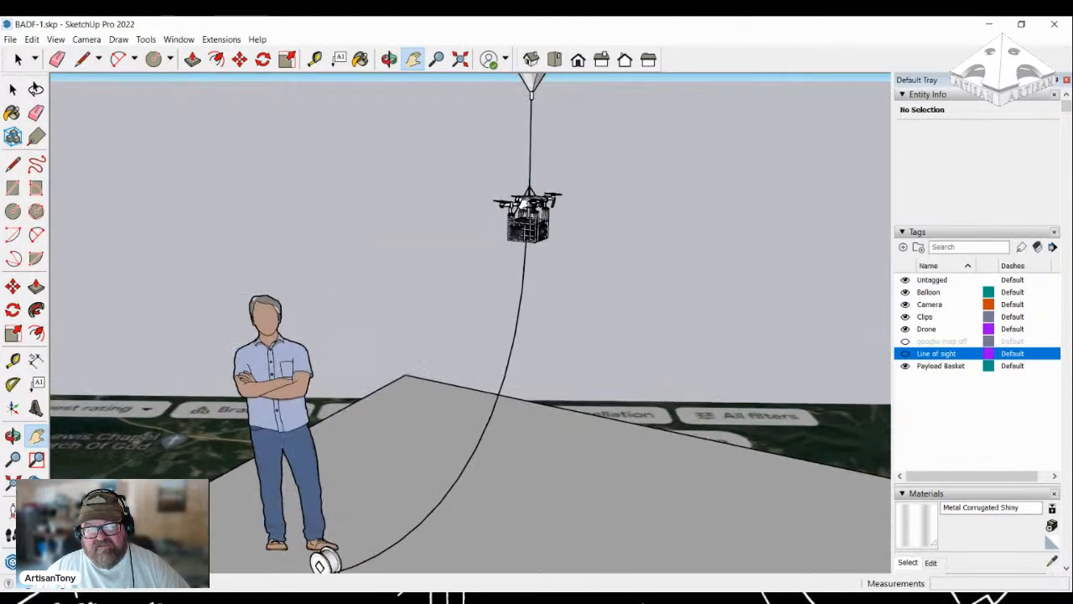
Examine the suspended drone and its camera basket up close, comparing them with the whole balloon and tether assembly.
scroll(524, 218, "up", 3)
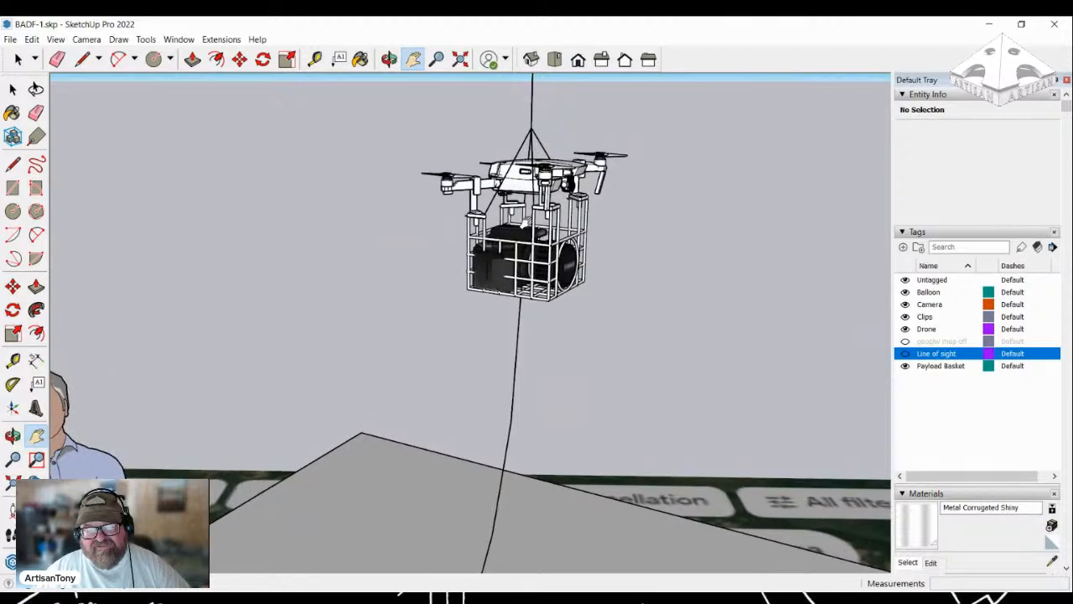
middle_click_drag(361, 94, 520, 290)
scroll(520, 289, "up", 5)
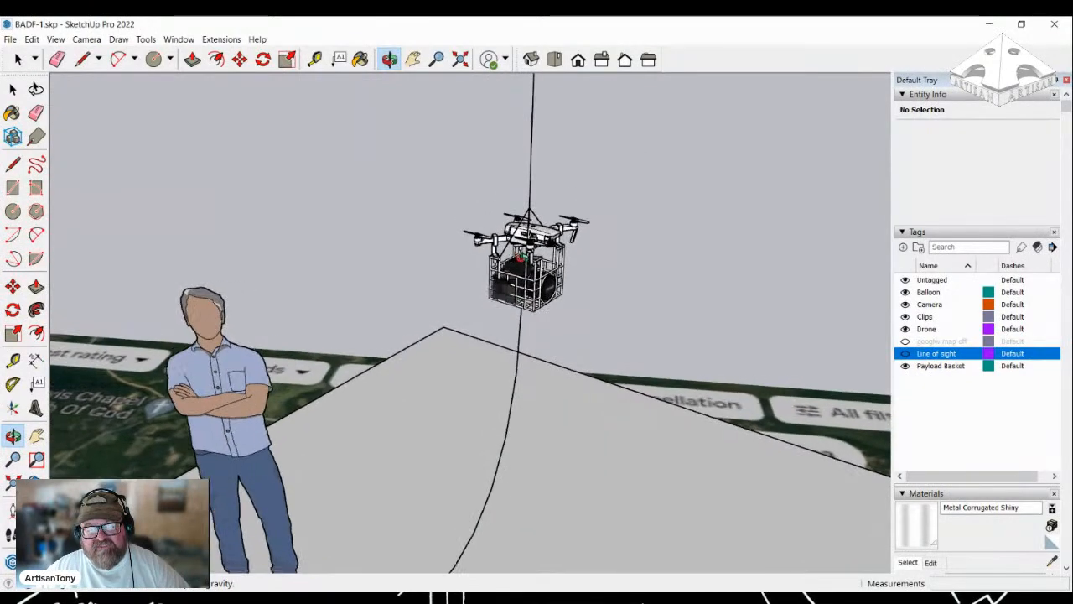
middle_click_drag(521, 252, 680, 297)
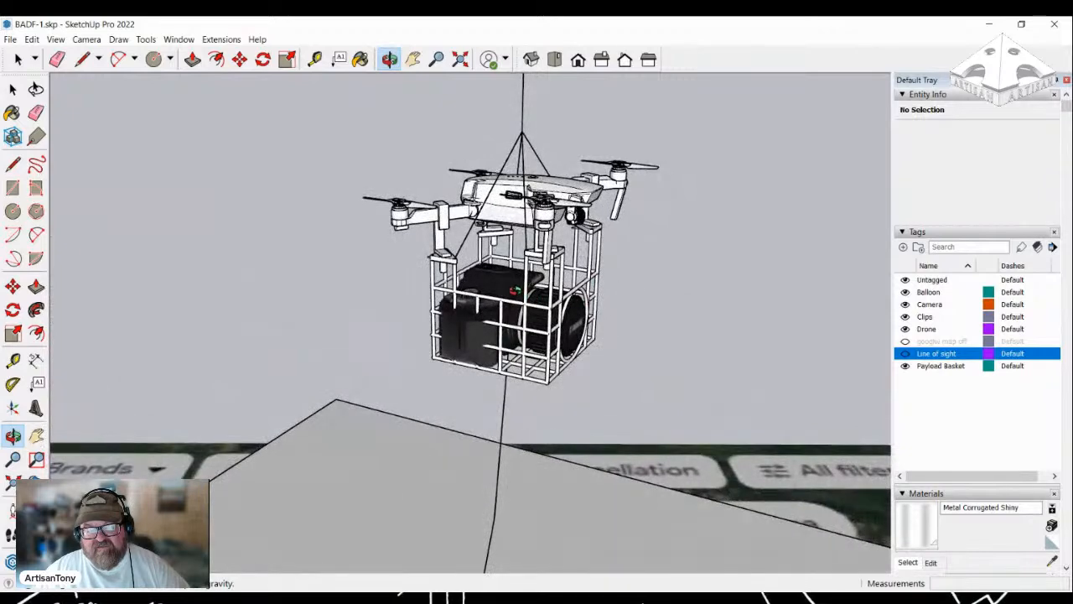
middle_click_drag(499, 245, 521, 246)
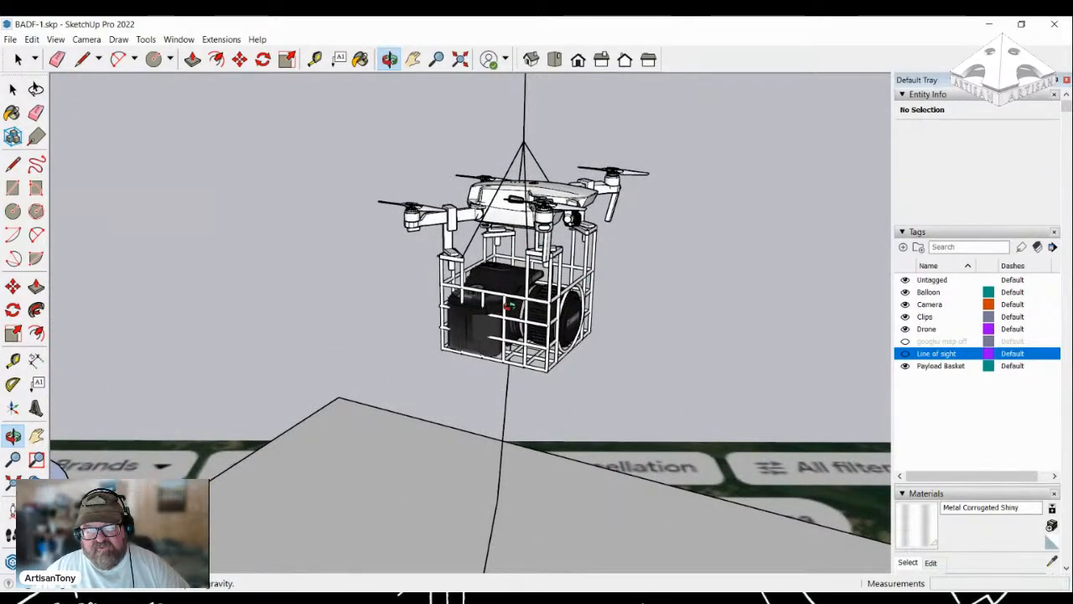
scroll(507, 307, "down", 10)
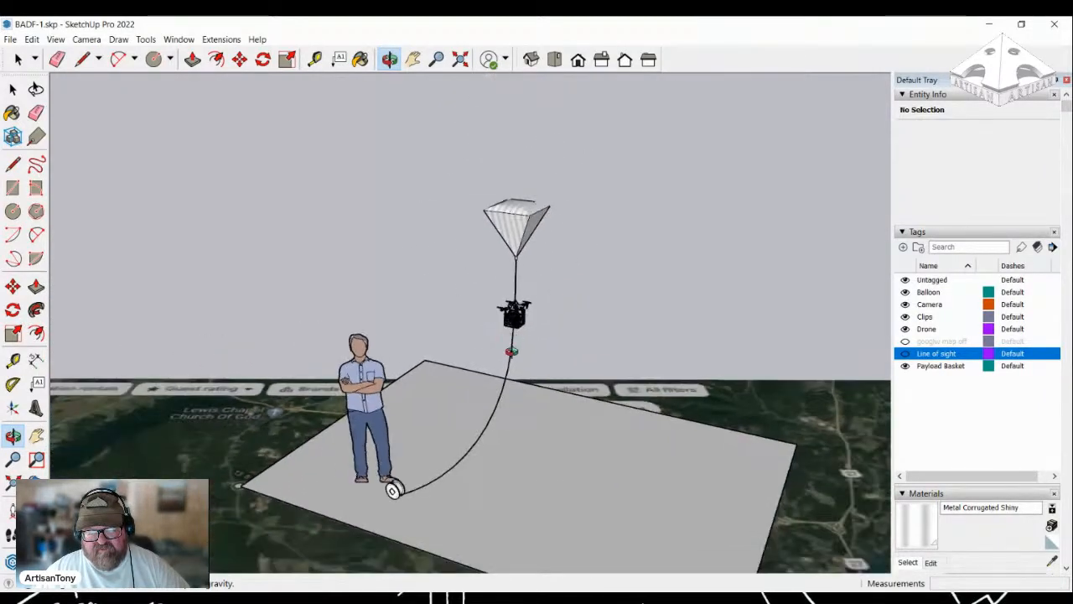
scroll(514, 313, "up", 8)
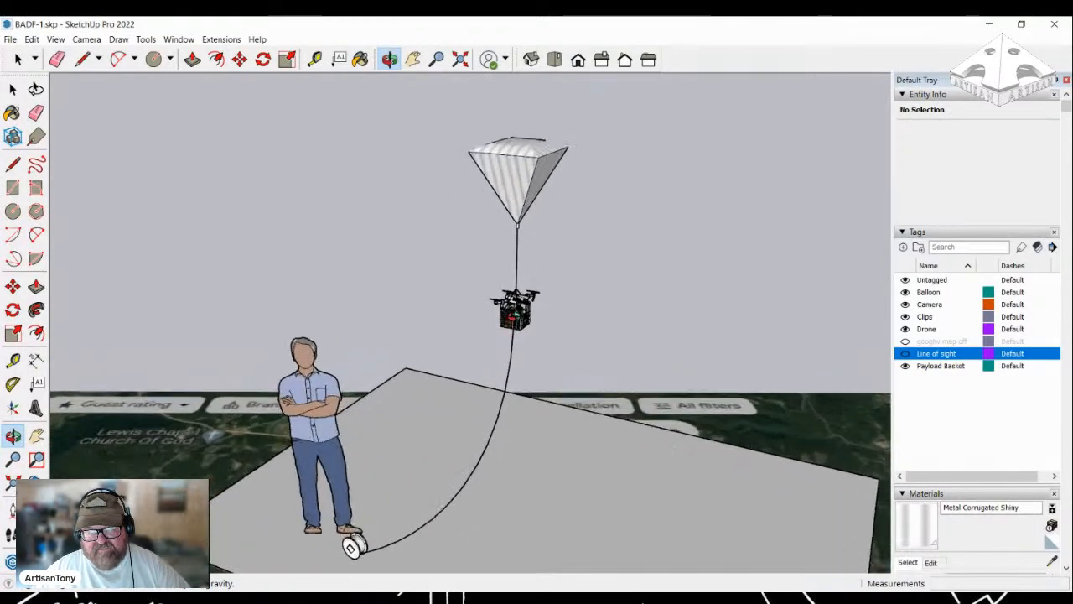
scroll(517, 307, "up", 4)
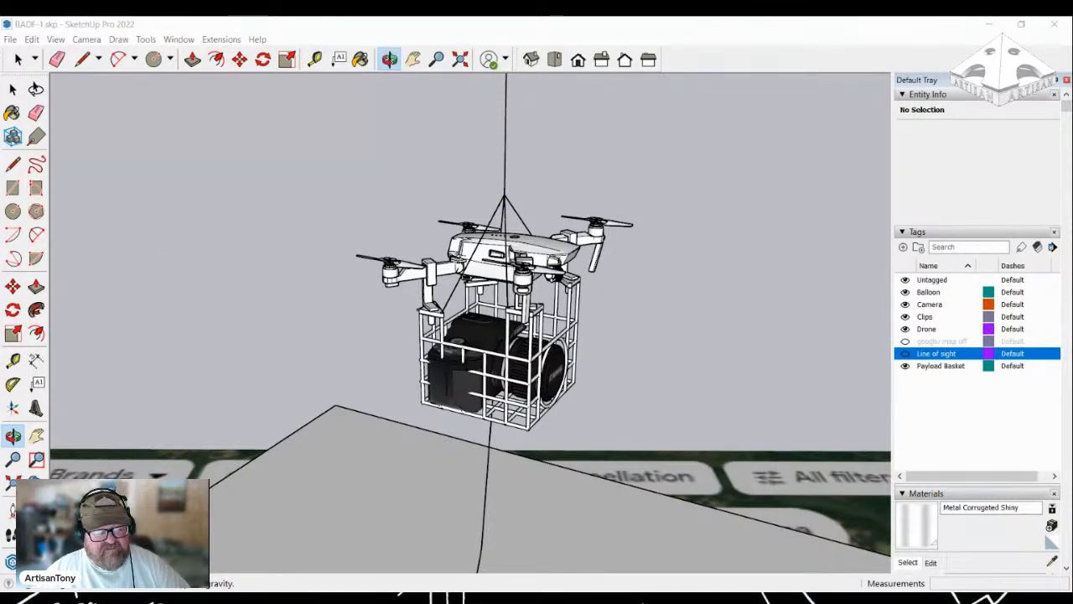
left_click(364, 458)
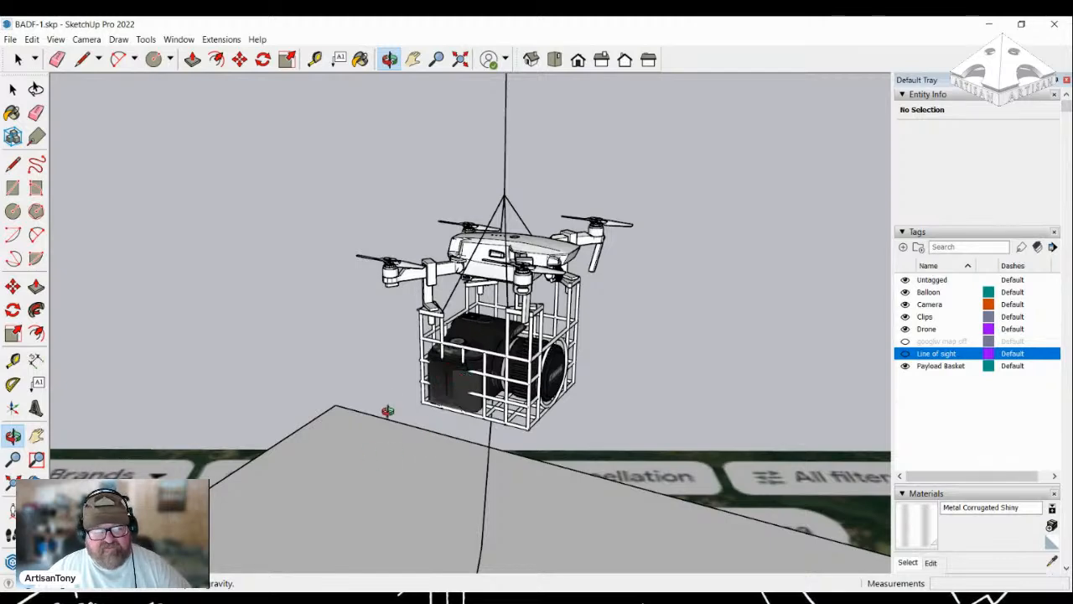
mouse_move(476, 292)
left_mouse_down()
mouse_move(478, 352)
mouse_move(457, 376)
mouse_move(408, 376)
mouse_move(364, 431)
mouse_move(464, 425)
mouse_move(465, 434)
left_mouse_up()
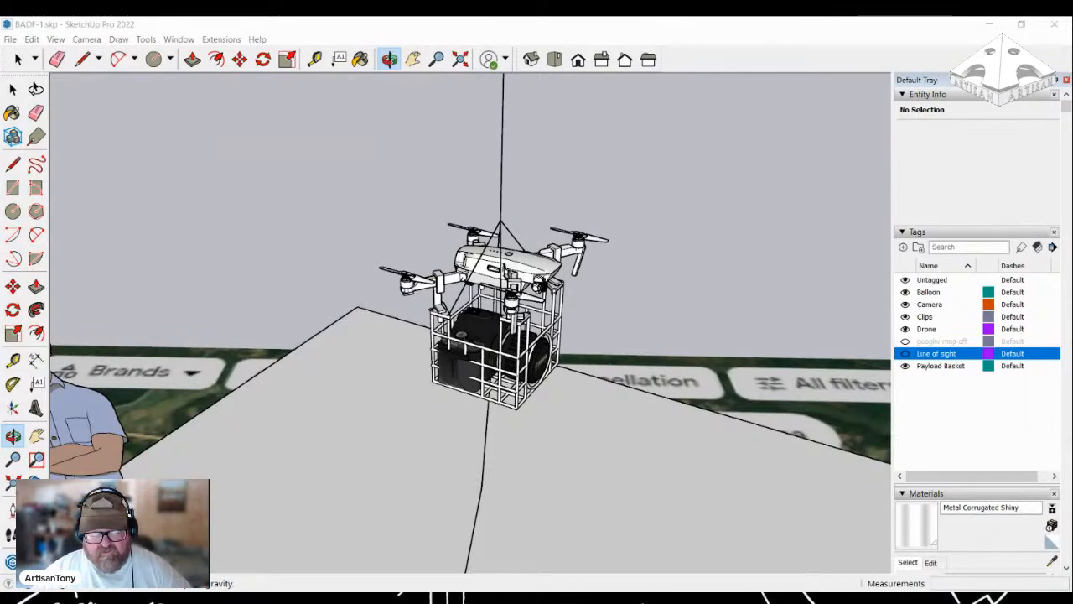
Return to the SketchUp model and examine the satellite map around Chickamauga Lake at the end of the measured line.
mouse_move(444, 331)
left_mouse_down()
mouse_move(269, 335)
mouse_move(559, 372)
mouse_move(573, 360)
left_mouse_up()
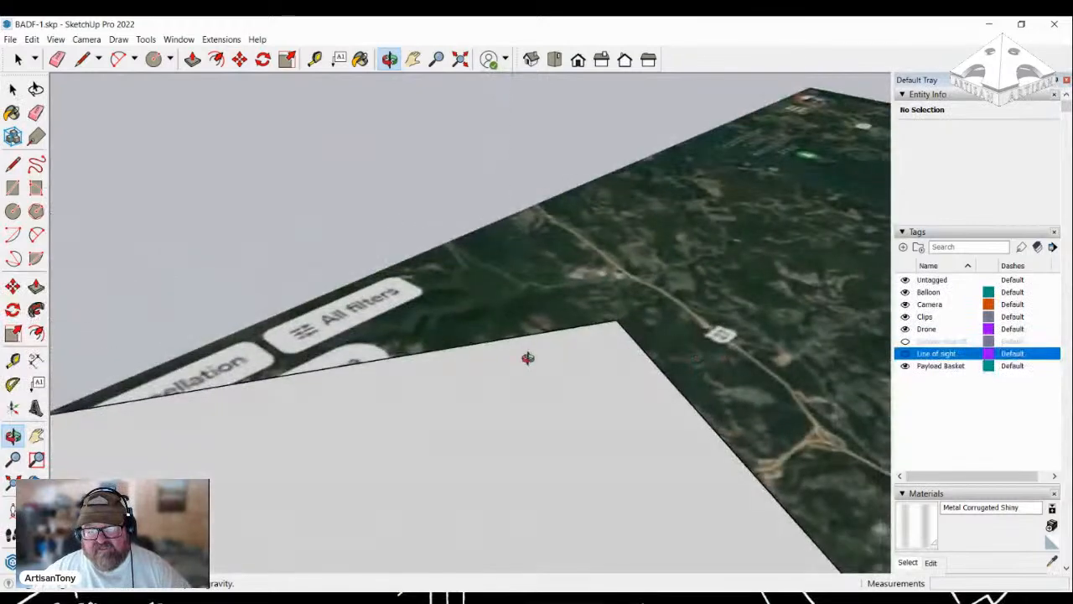
left_click_drag(486, 369, 258, 493)
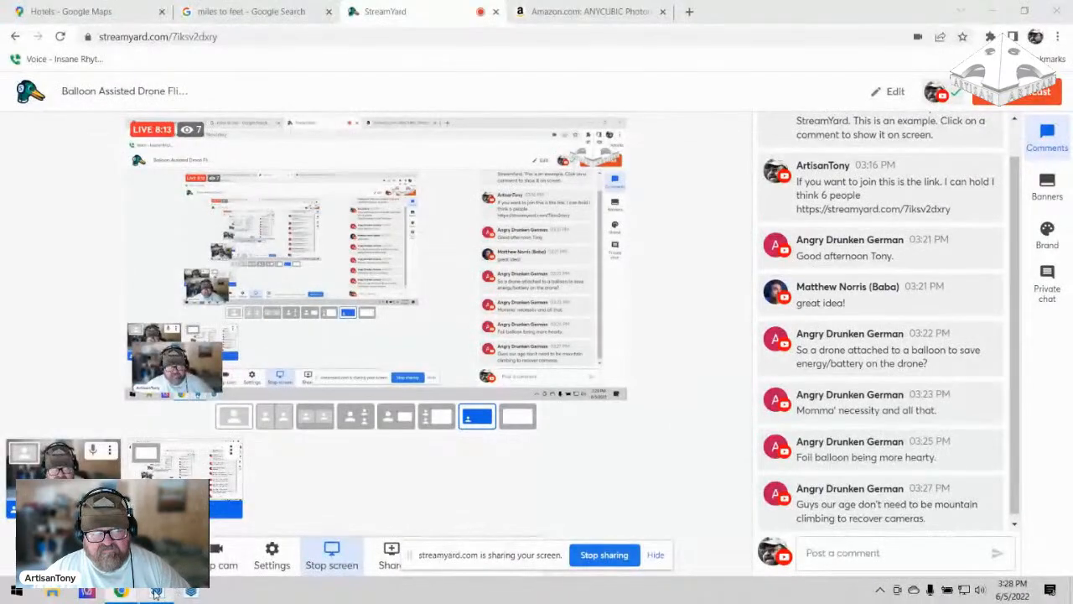
left_click(158, 592)
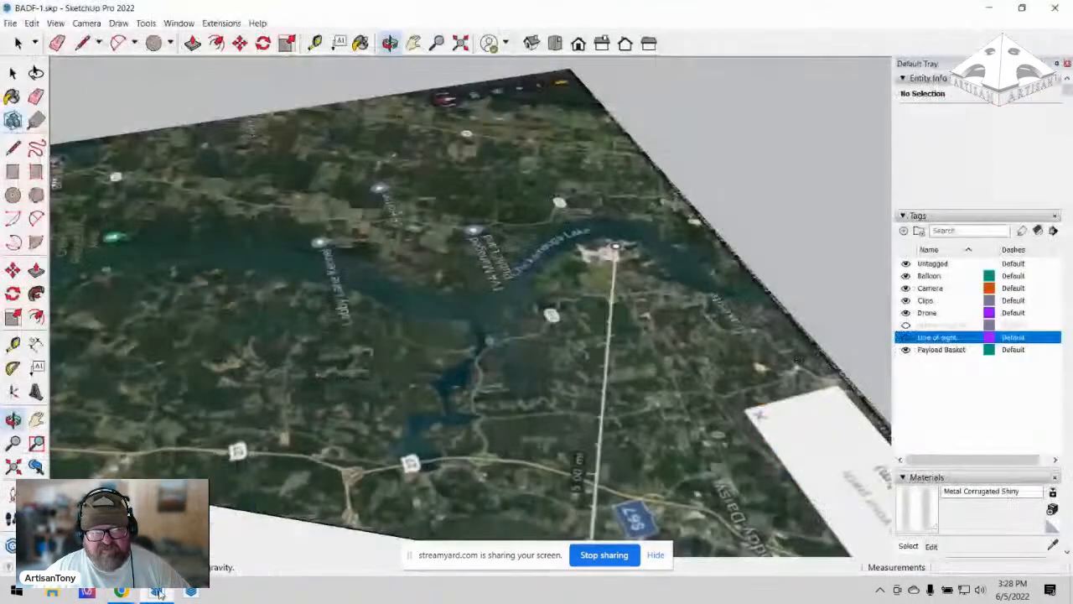
scroll(440, 313, "down", 2)
scroll(583, 259, "up", 5)
scroll(582, 259, "up", 1)
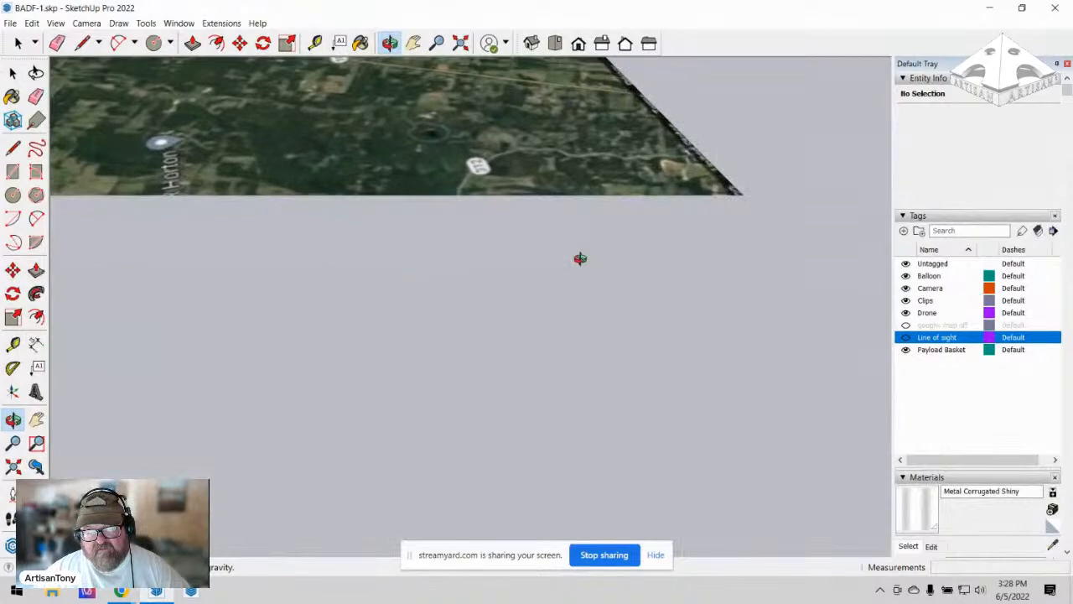
scroll(581, 259, "down", 5)
middle_click_drag(581, 259, 455, 360)
scroll(429, 336, "up", 1)
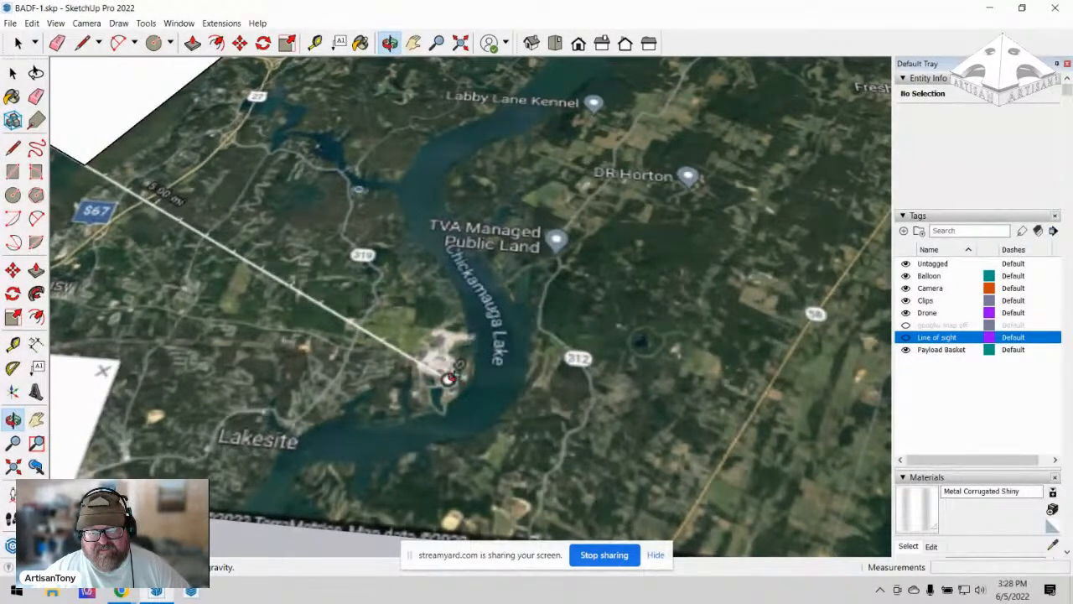
middle_click_drag(449, 381, 592, 384)
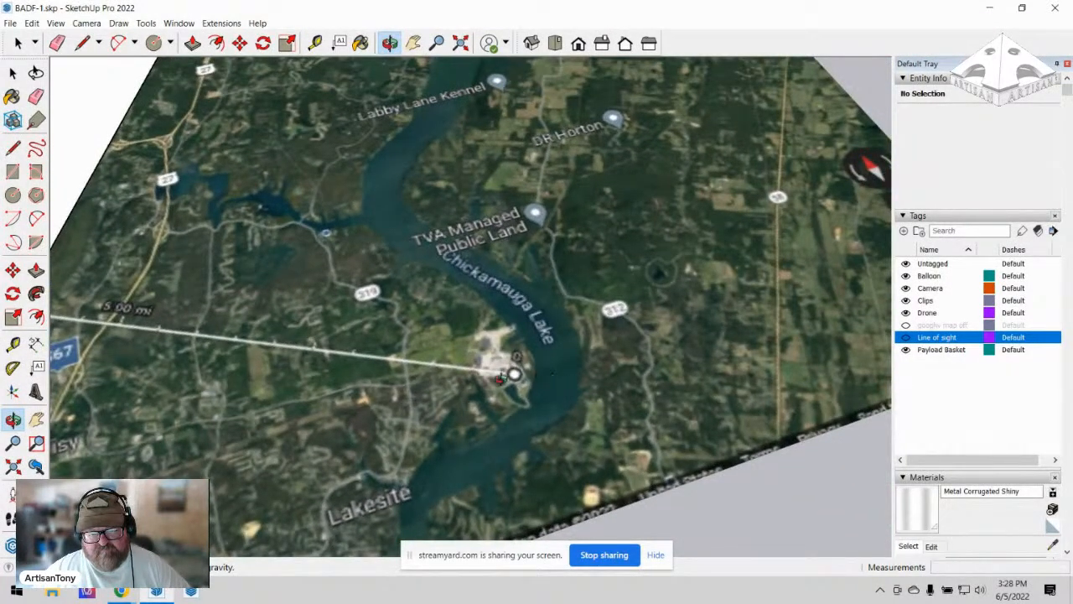
Examine the whole satellite map, following the measured distance line from the lakeside site back to the rig's ground plane.
scroll(512, 375, "down", 6)
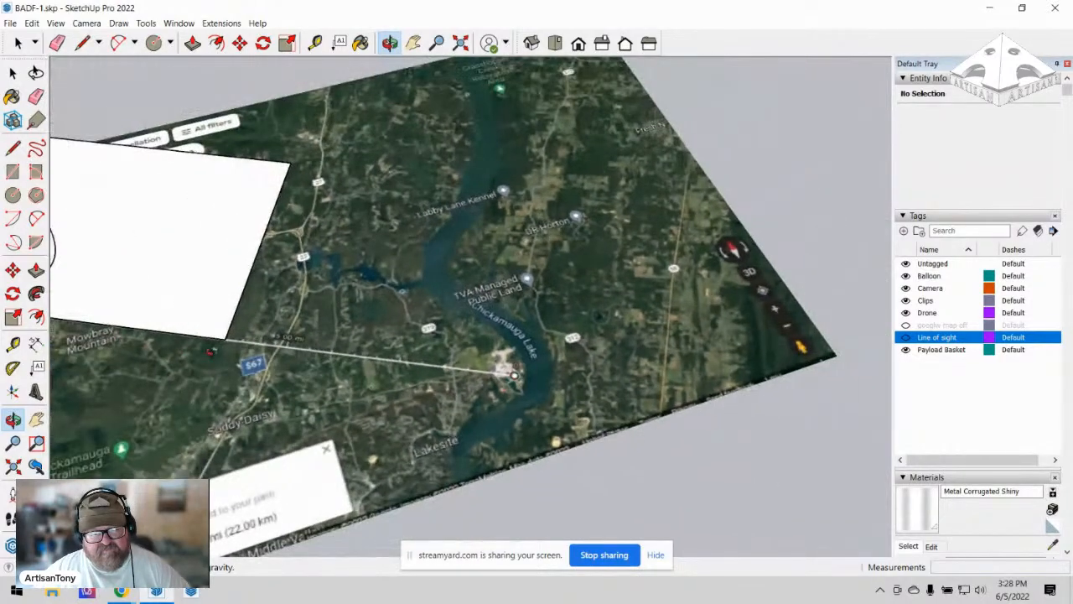
scroll(442, 389, "down", 3)
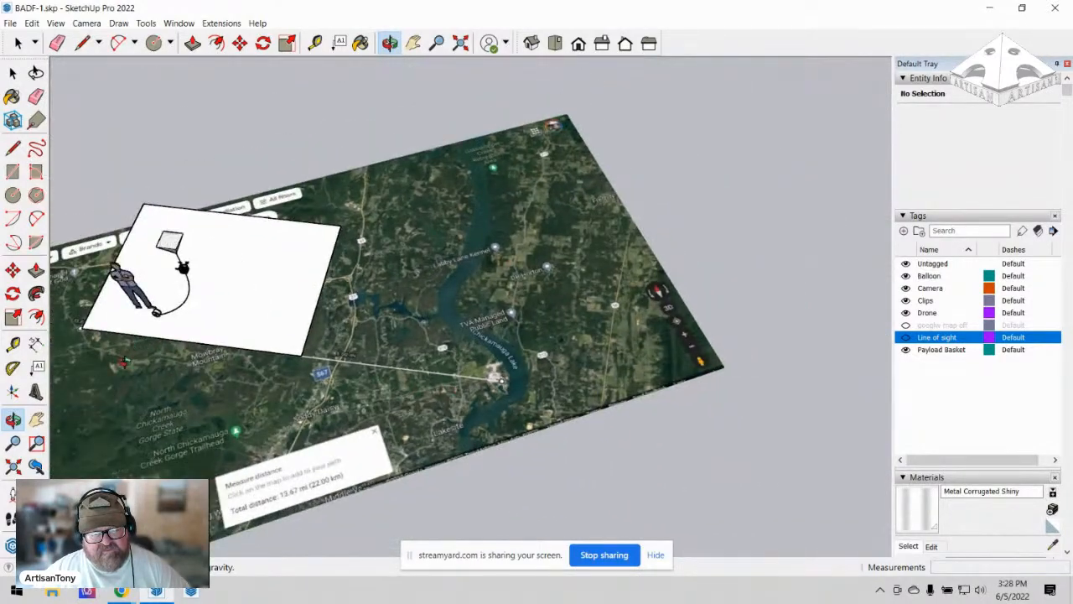
scroll(160, 411, "up", 5)
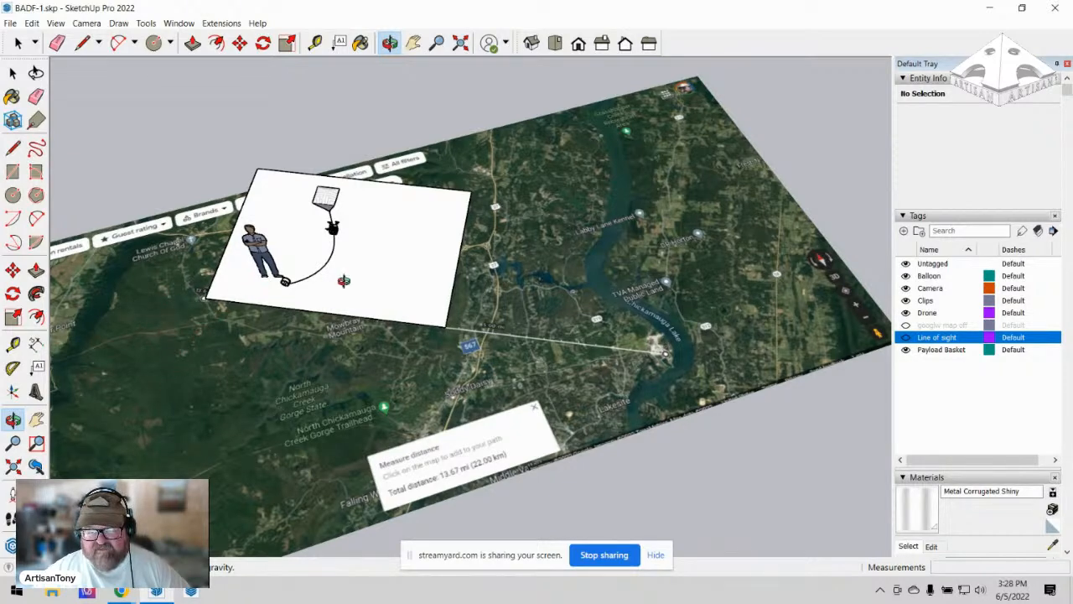
scroll(343, 281, "up", 2)
scroll(300, 295, "down", 1)
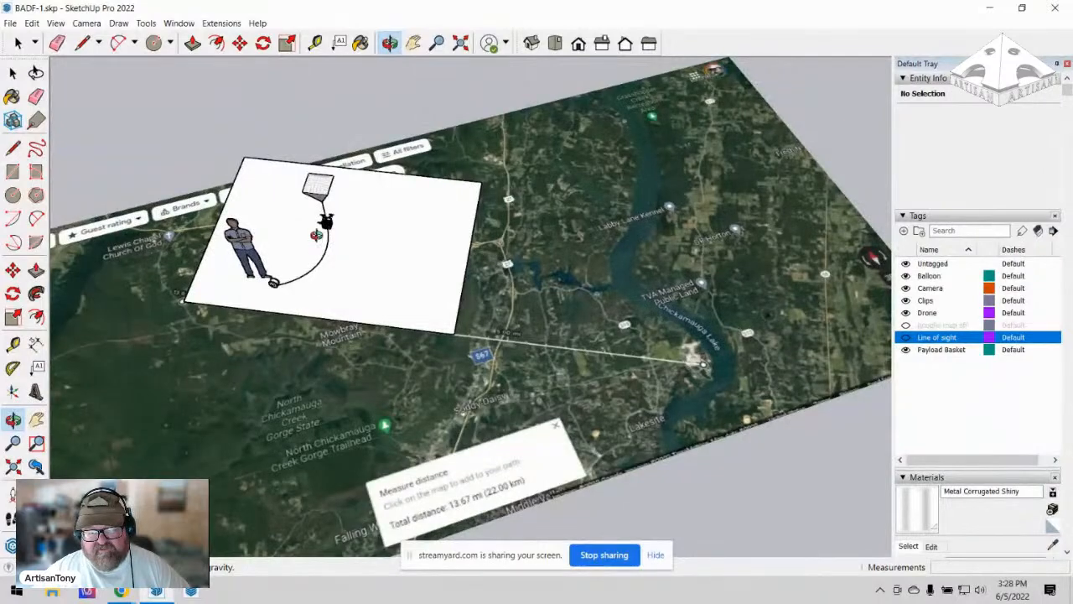
Examine the drone, camera and payload basket from above and behind, together with the tether below them.
scroll(294, 189, "up", 4)
left_click_drag(285, 252, 265, 178)
scroll(340, 216, "up", 2)
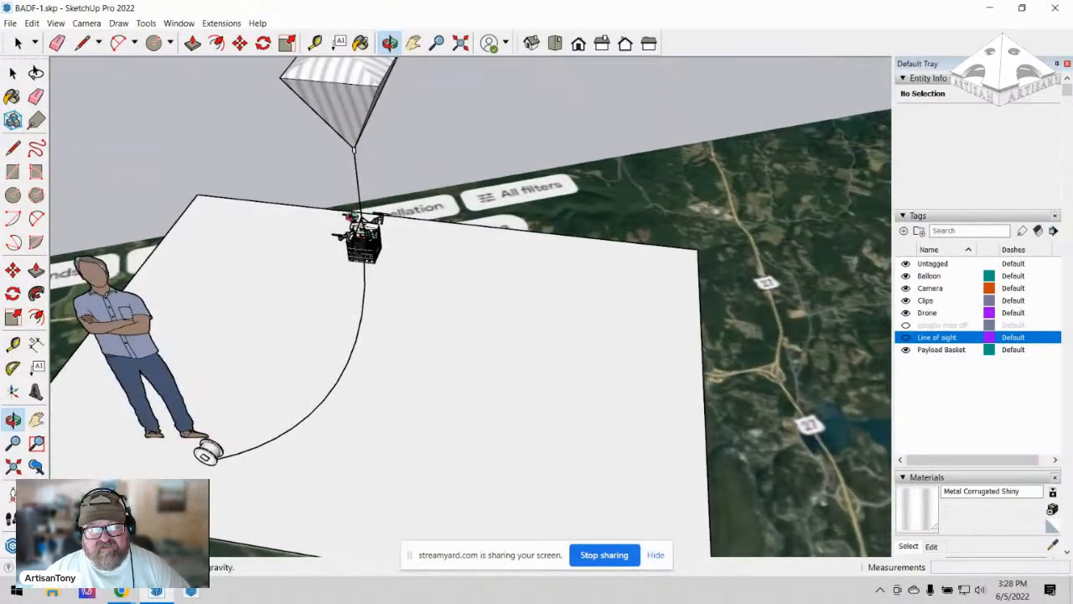
scroll(360, 239, "up", 3)
scroll(361, 243, "up", 4)
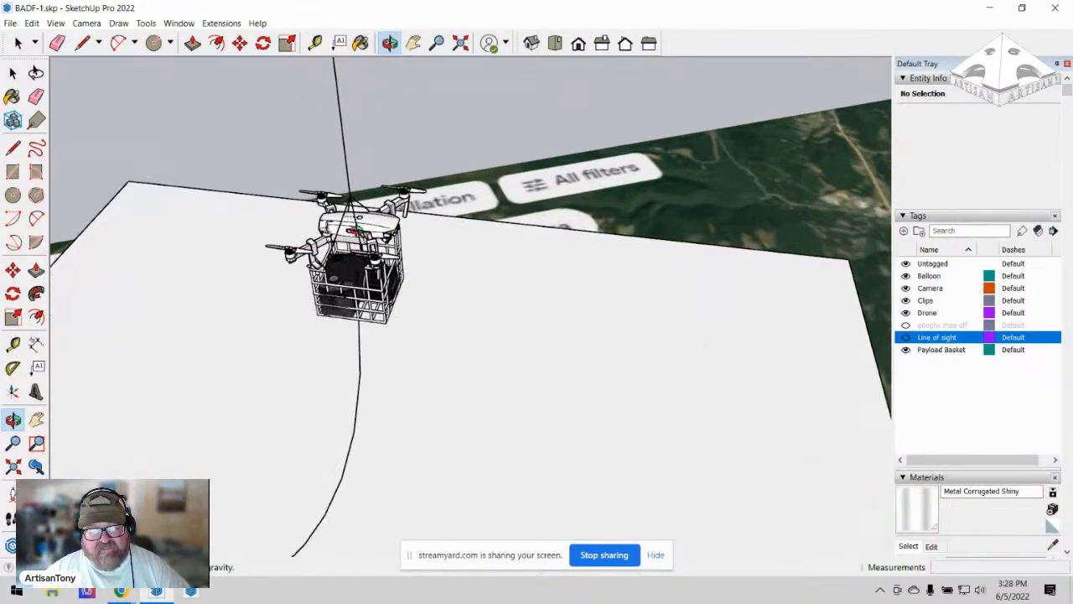
scroll(282, 249, "up", 3)
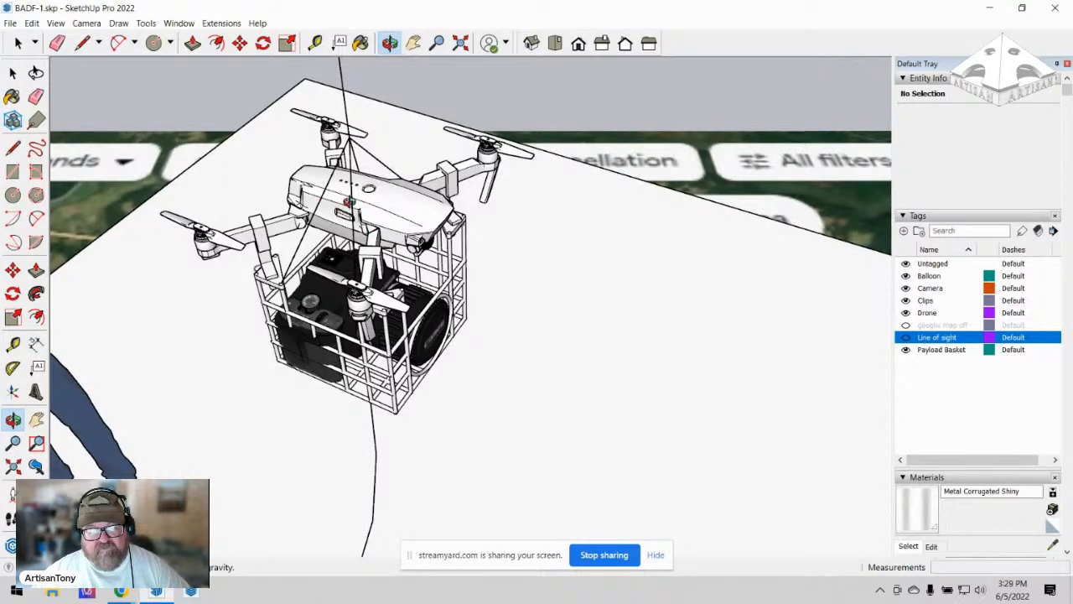
scroll(391, 216, "down", 3)
mouse_move(380, 239)
left_mouse_down()
mouse_move(416, 200)
mouse_move(371, 238)
left_mouse_up()
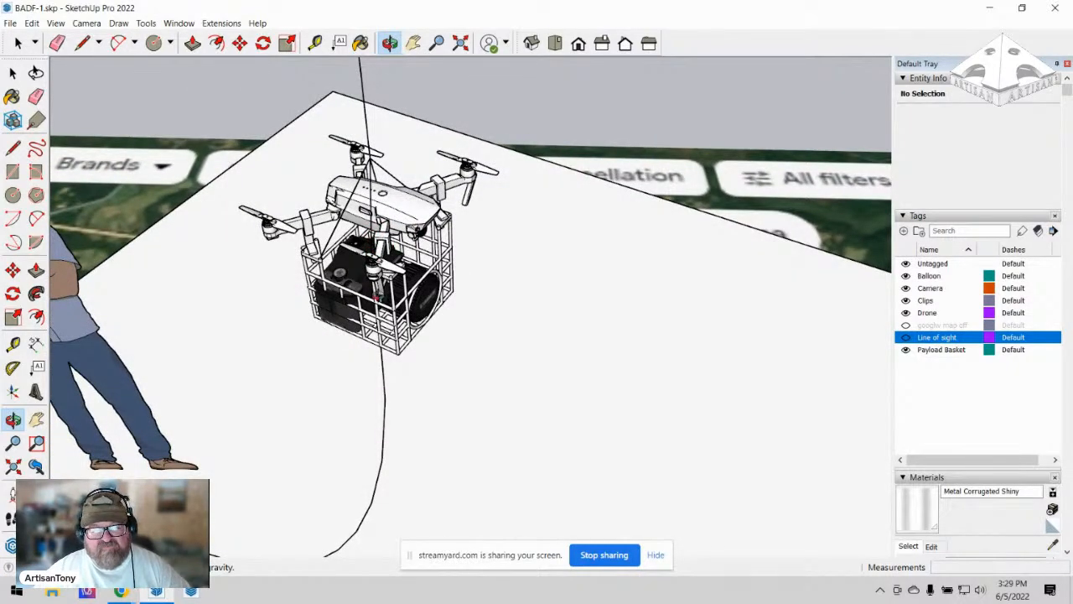
scroll(408, 261, "down", 2)
left_click_drag(409, 261, 399, 235)
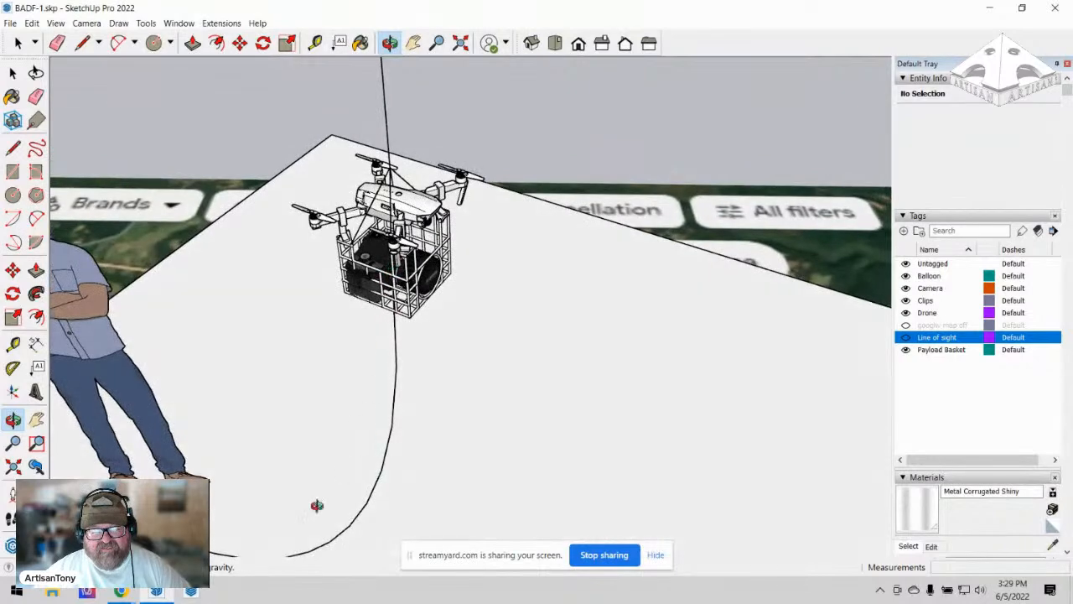
scroll(399, 378, "down", 2)
scroll(390, 251, "up", 4)
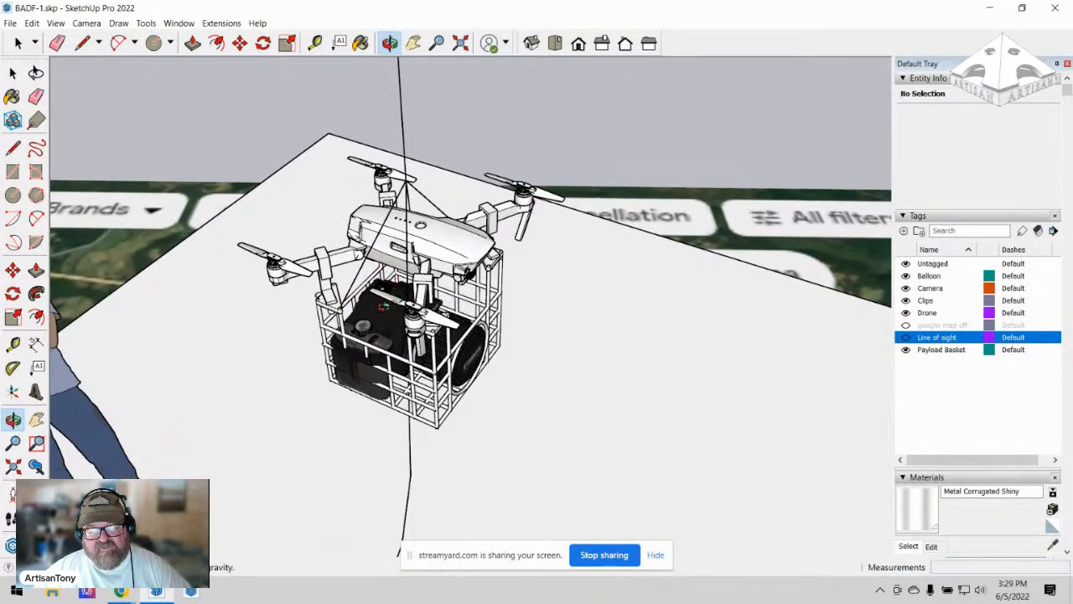
left_click_drag(423, 312, 598, 344)
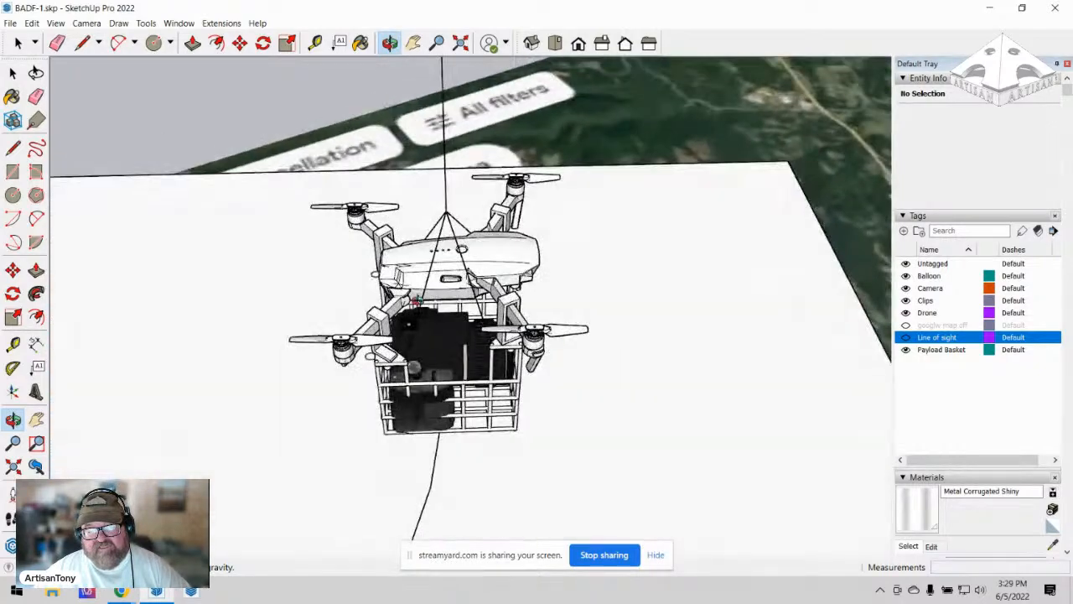
Examine the balloon rig against the map's measured line towards the lake, then the full assembly with the standing figure.
scroll(346, 300, "down", 6)
left_click_drag(343, 301, 754, 359)
scroll(650, 359, "down", 1)
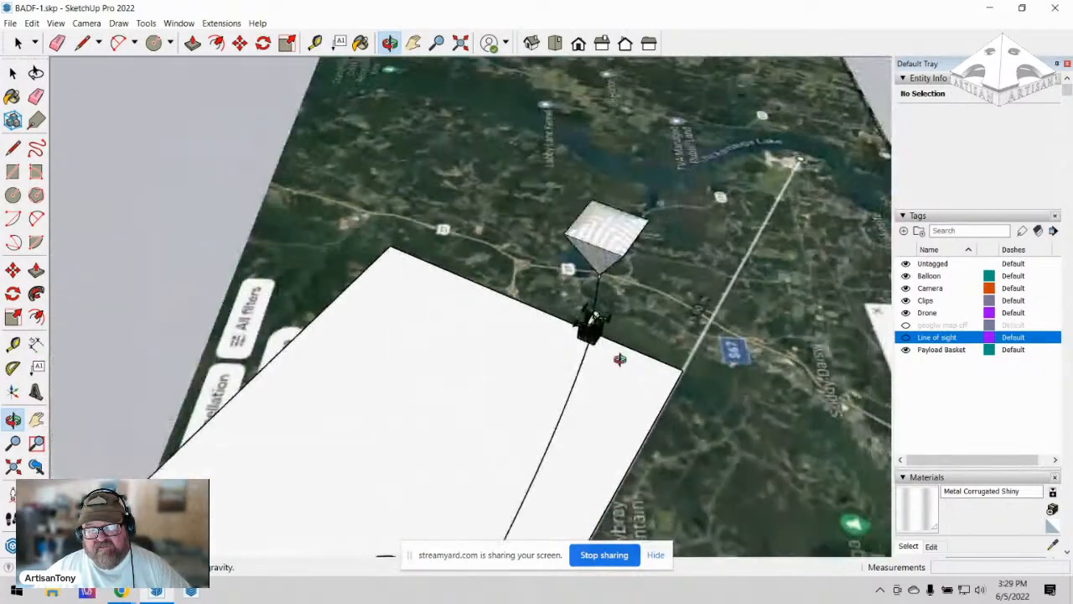
scroll(620, 359, "down", 3)
left_click_drag(635, 360, 740, 257)
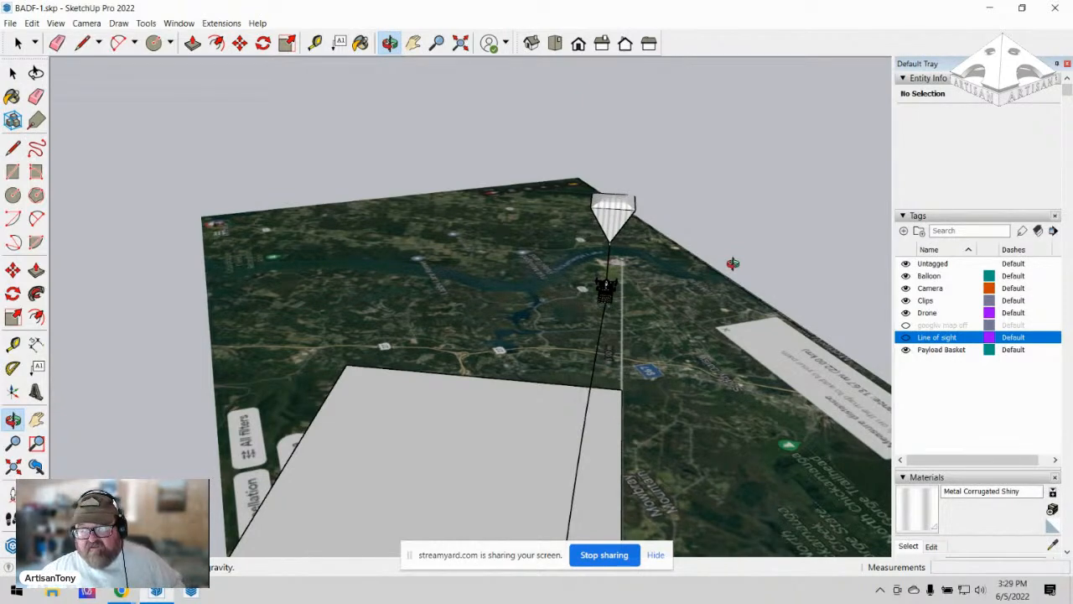
left_click_drag(583, 435, 445, 421)
scroll(558, 306, "up", 4)
scroll(580, 318, "down", 3)
left_click_drag(580, 317, 421, 396)
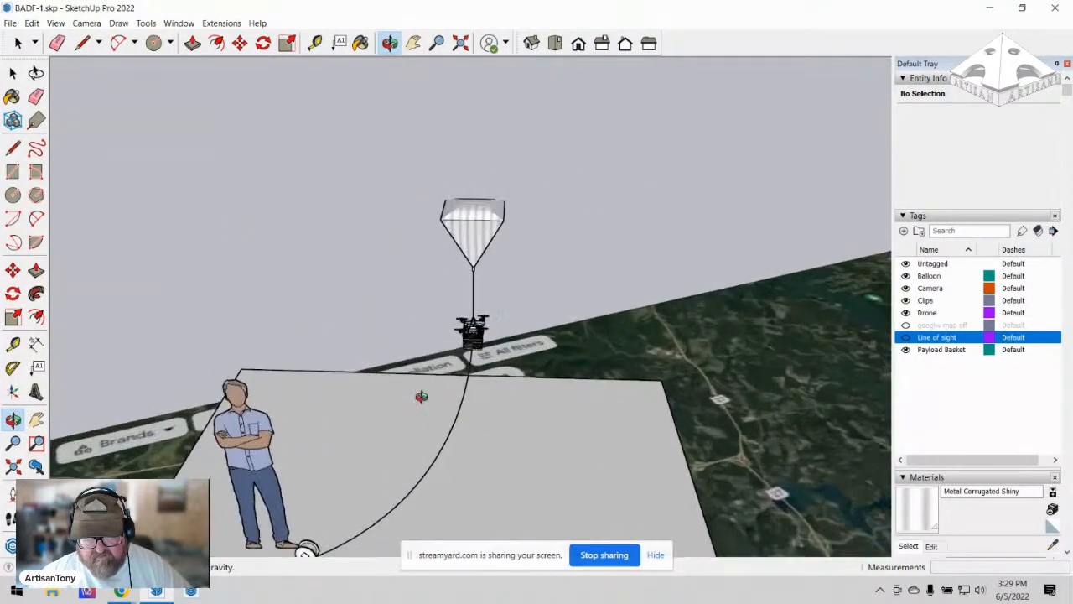
Examine the balloon rig from the front, closing in on the drone, its arm clips and the Canon camera in the payload basket.
left_click_drag(475, 357, 367, 369)
scroll(415, 342, "up", 5)
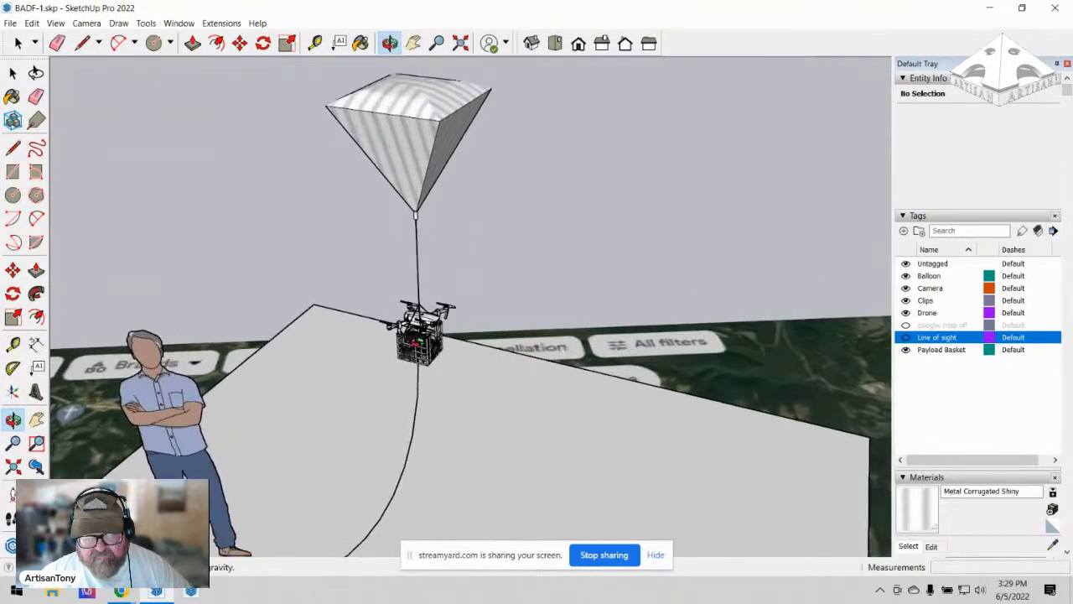
scroll(415, 343, "up", 4)
left_click_drag(415, 342, 378, 363)
mouse_move(442, 317)
left_mouse_down()
mouse_move(412, 337)
mouse_move(389, 315)
mouse_move(397, 307)
mouse_move(421, 330)
mouse_move(357, 324)
mouse_move(453, 326)
left_mouse_up()
scroll(421, 332, "up", 2)
scroll(421, 331, "up", 2)
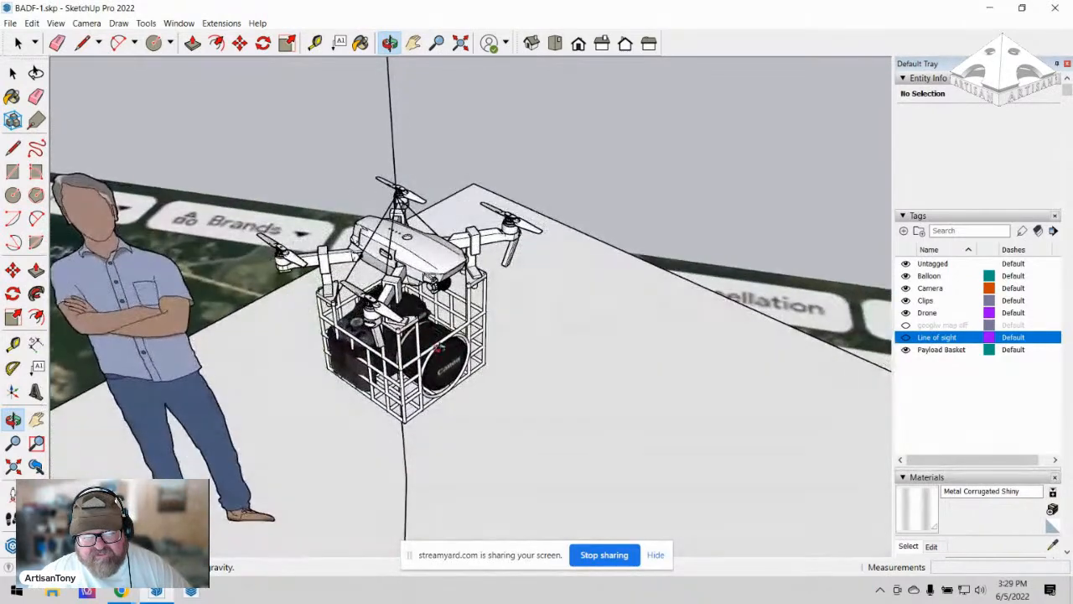
left_click_drag(432, 287, 449, 332)
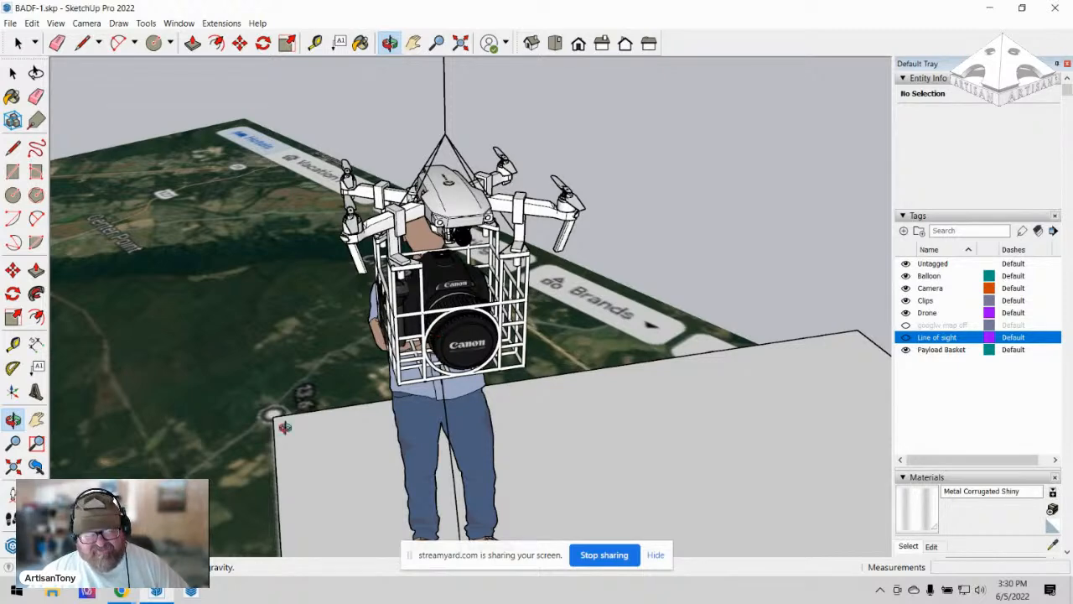
Check the live-stream comments in StreamYard and return to the SketchUp model.
mouse_move(122, 592)
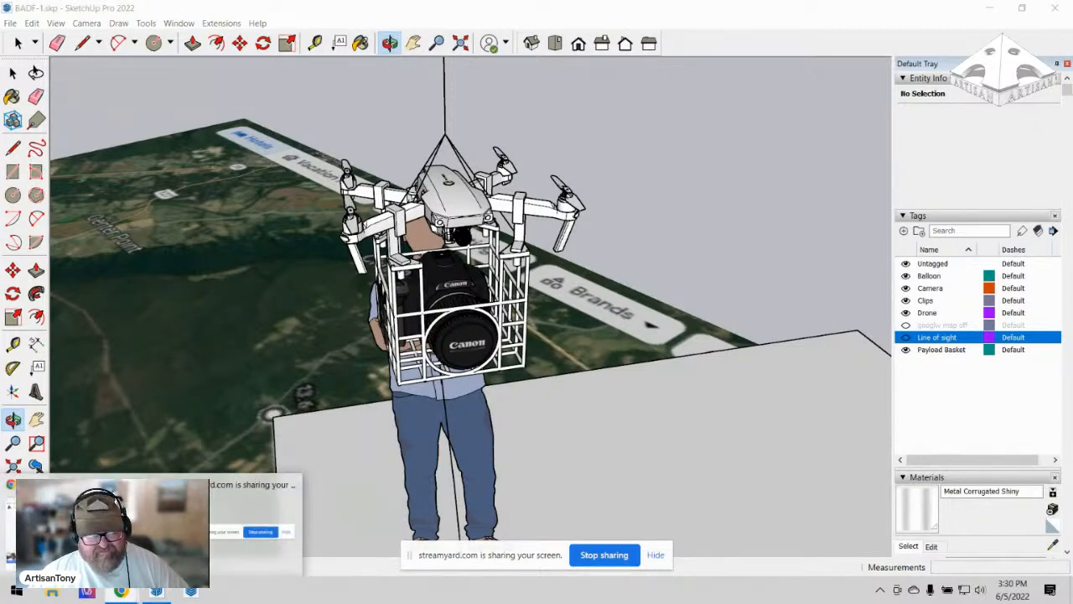
left_click(80, 530)
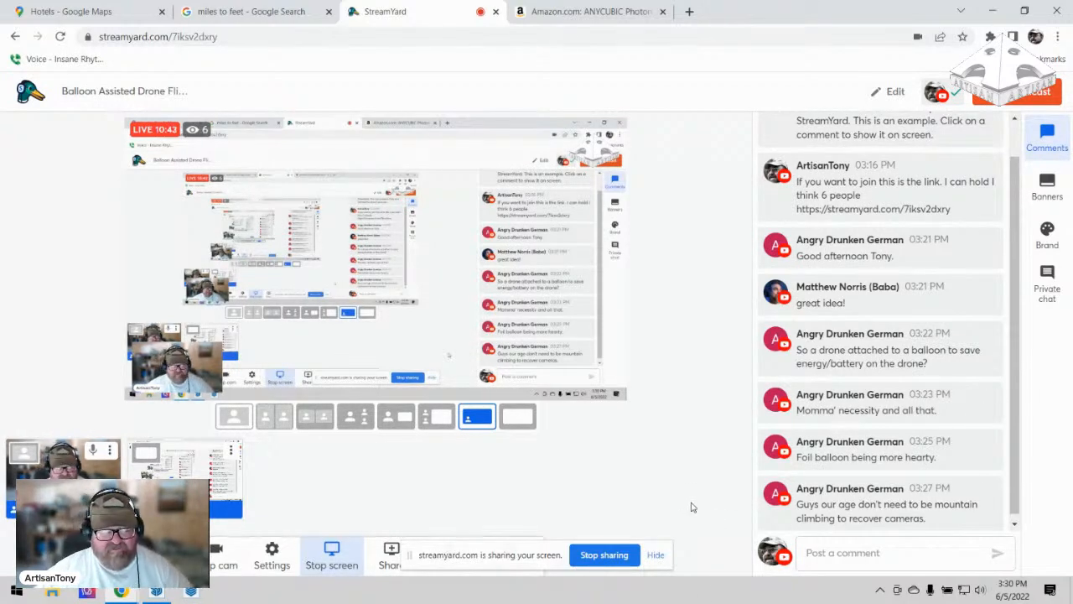
left_click(155, 593)
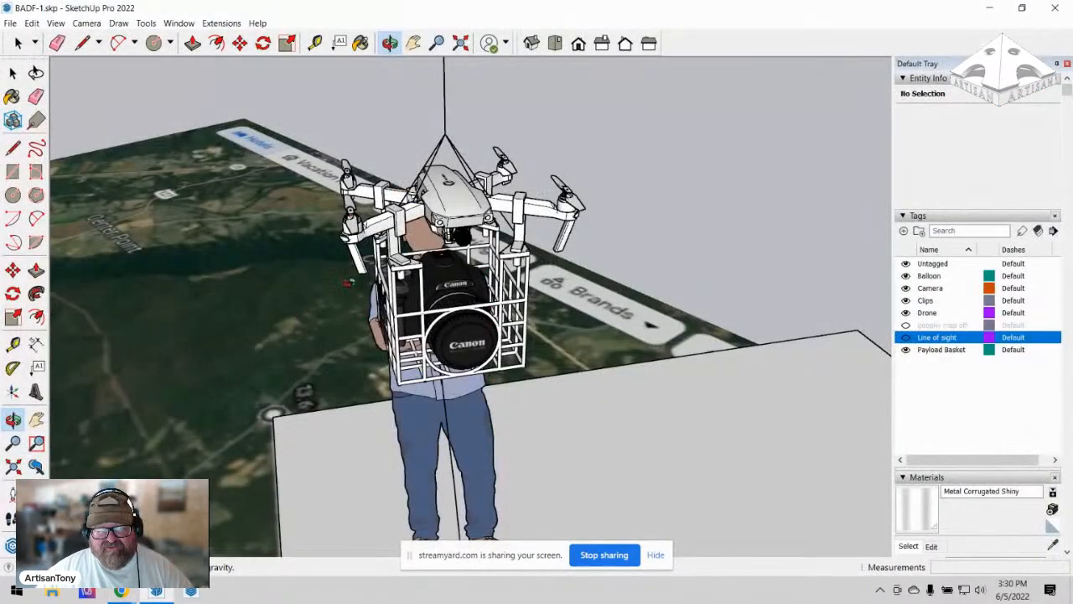
Examine how the drone, clips and suspension lines hold the payload basket and camera, from above, the side and the front.
left_click_drag(439, 341, 585, 374)
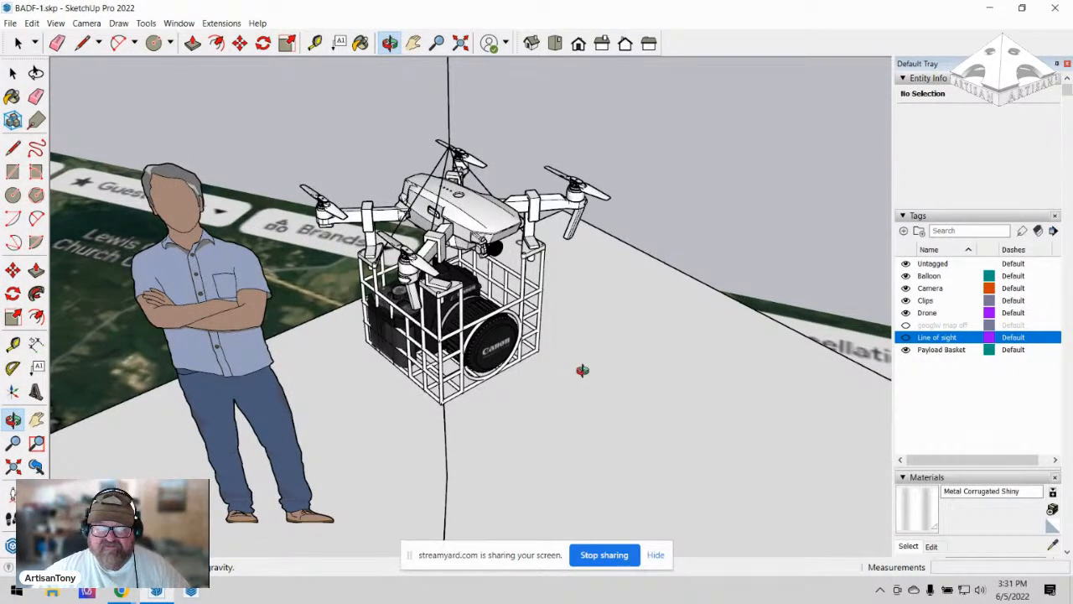
left_click_drag(583, 370, 595, 392)
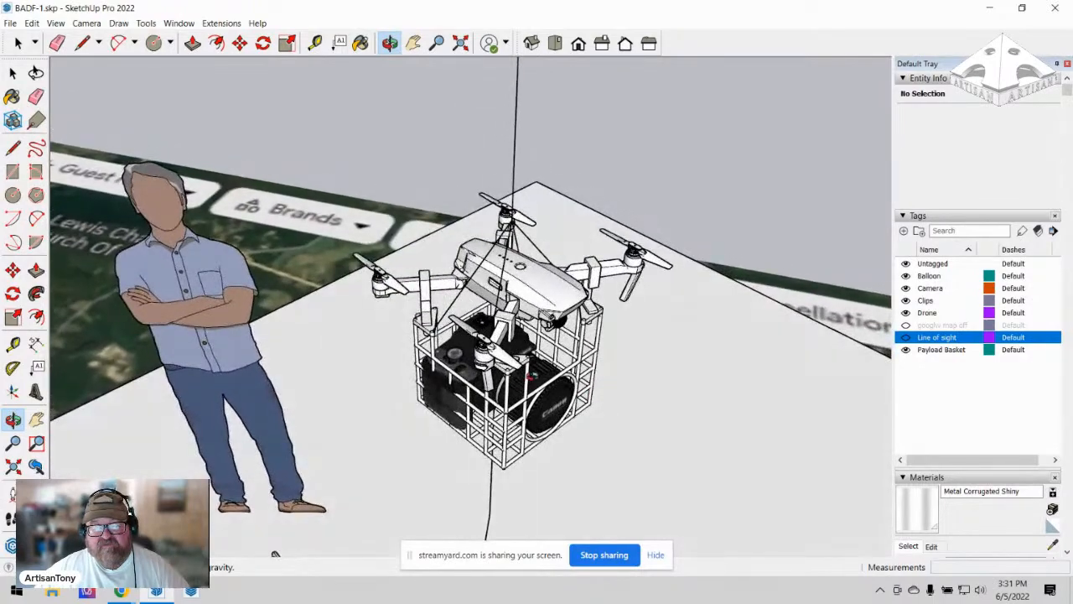
mouse_move(534, 409)
left_mouse_down()
mouse_move(547, 426)
mouse_move(523, 394)
left_mouse_up()
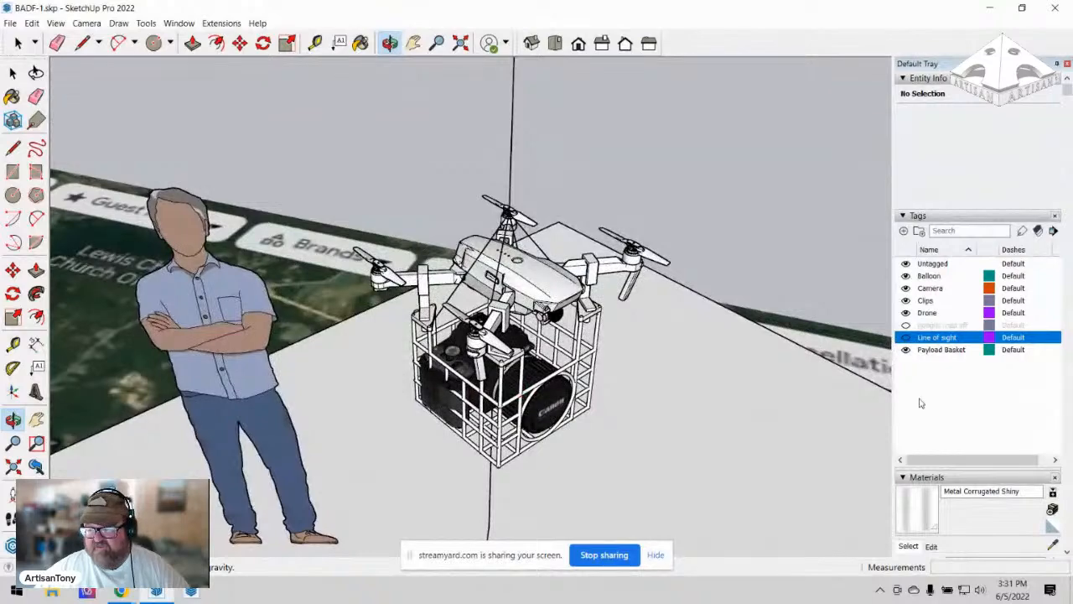
mouse_move(512, 391)
left_mouse_down()
mouse_move(530, 386)
mouse_move(514, 401)
left_mouse_up()
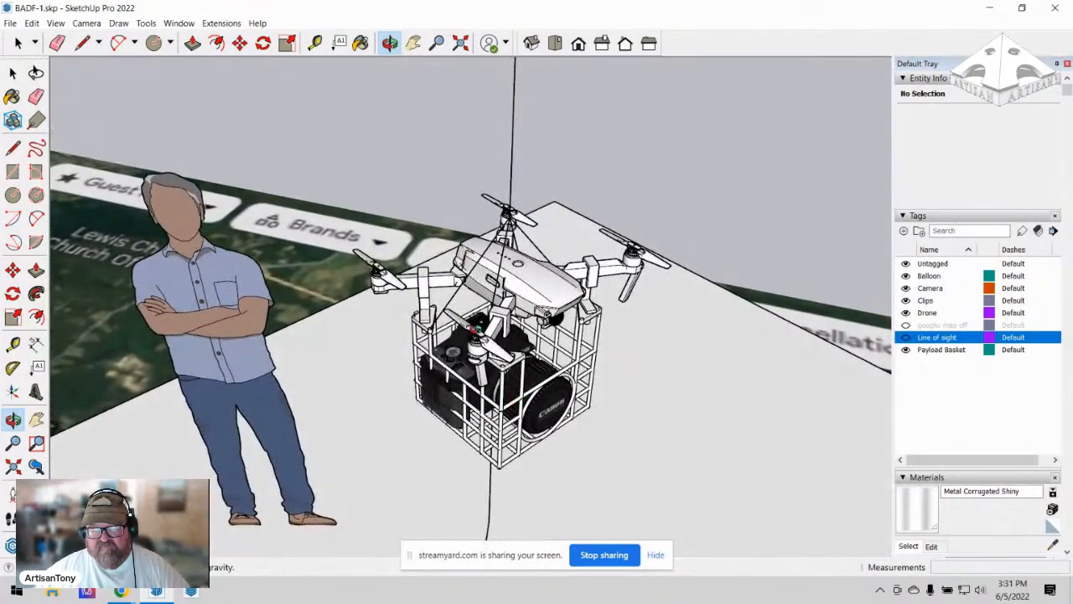
scroll(479, 357, "up", 2)
left_click_drag(478, 356, 503, 283)
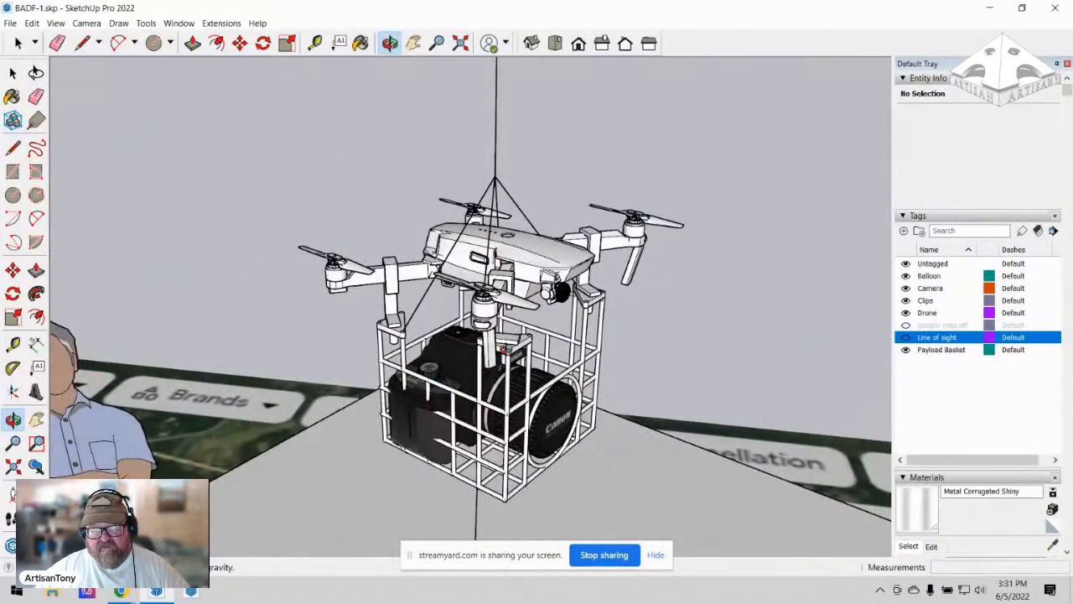
left_click_drag(518, 406, 462, 410)
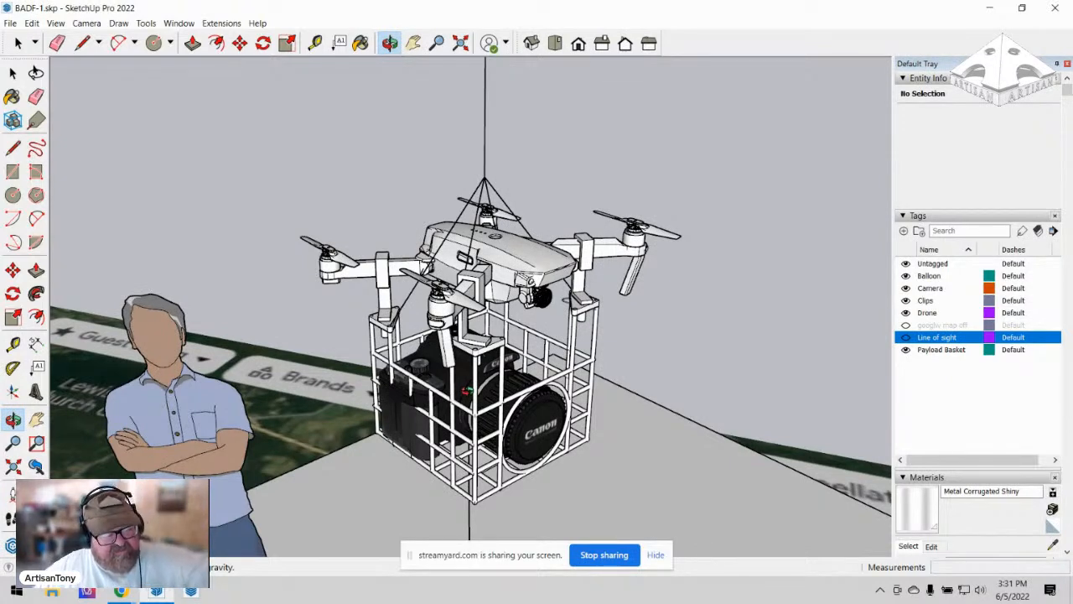
left_click_drag(519, 390, 474, 385)
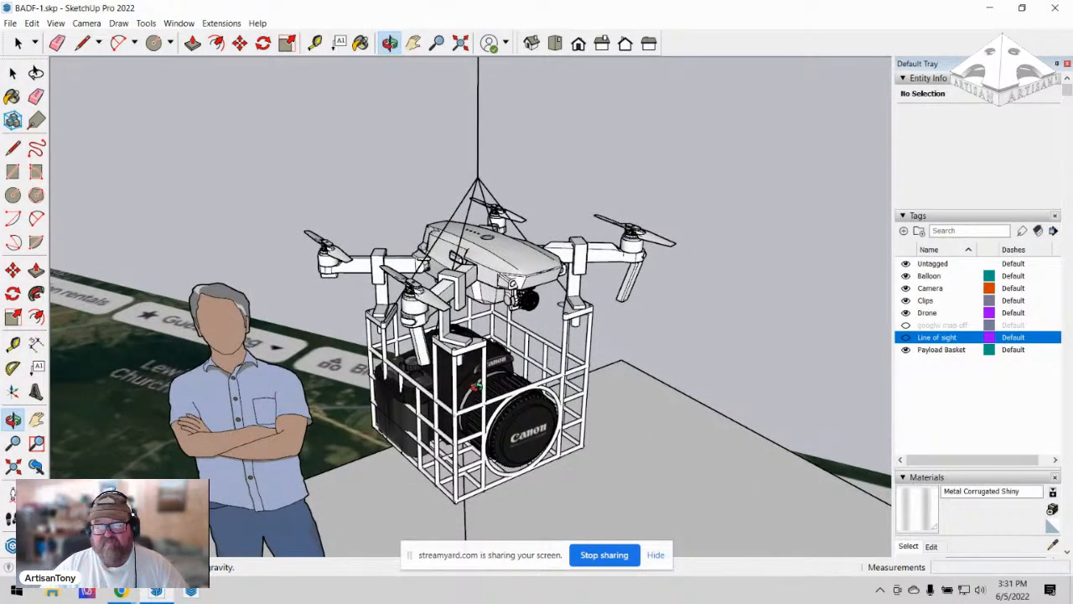
left_click_drag(475, 386, 453, 385)
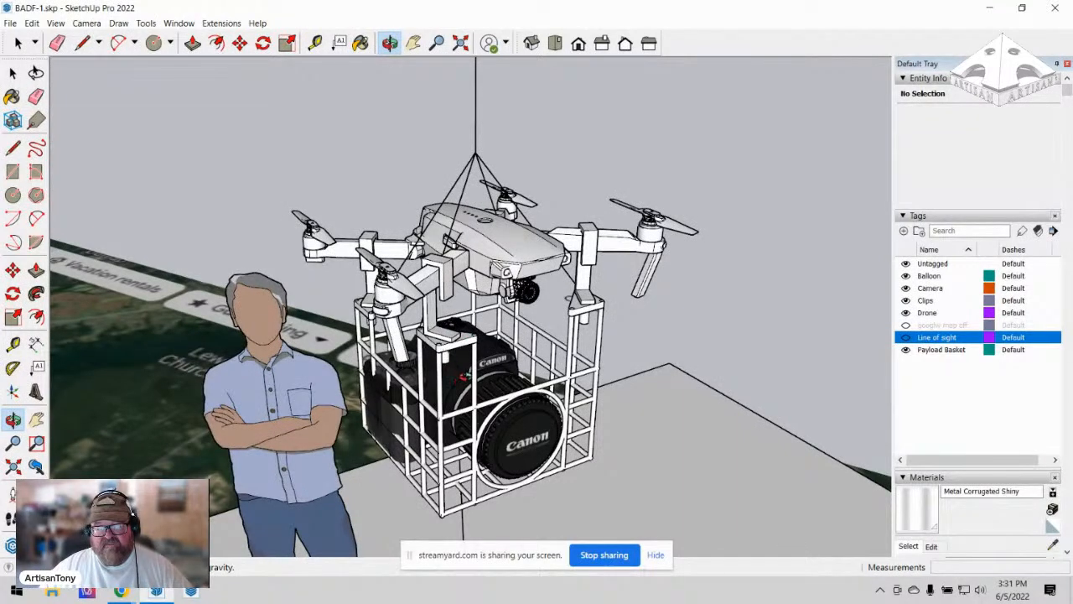
Examine the whole rig from the balloon and drone down the tether to the spool at the standing figure's feet.
scroll(542, 272, "down", 5)
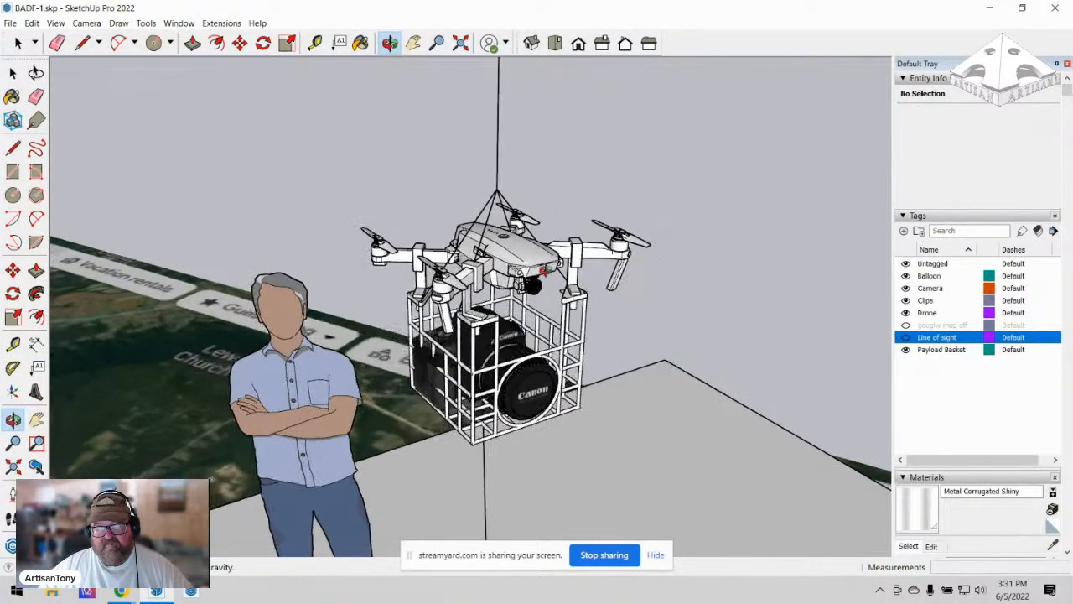
scroll(543, 270, "down", 5)
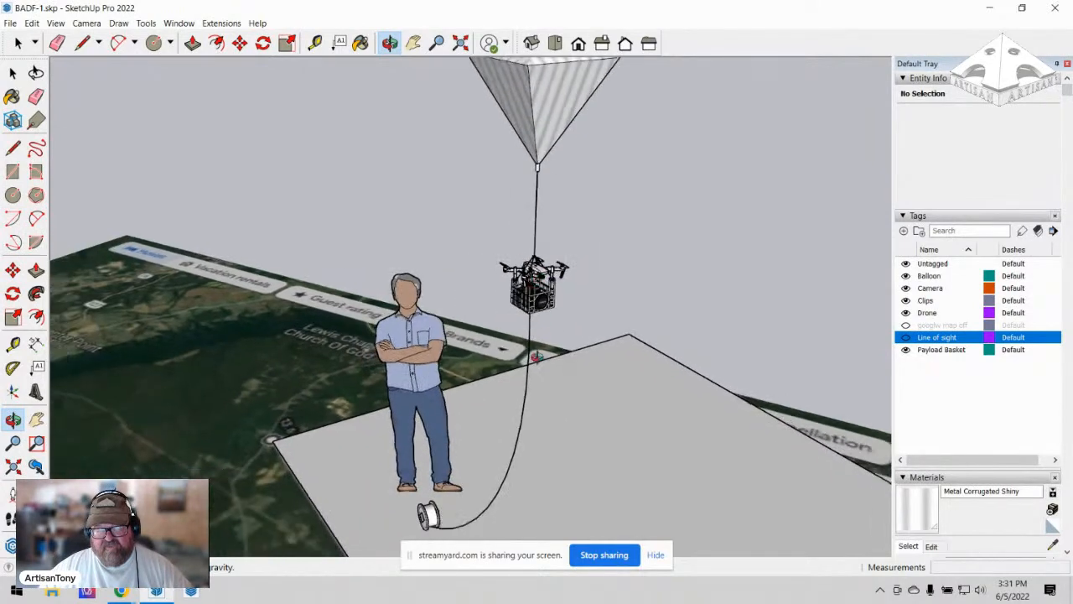
left_click_drag(535, 390, 542, 369)
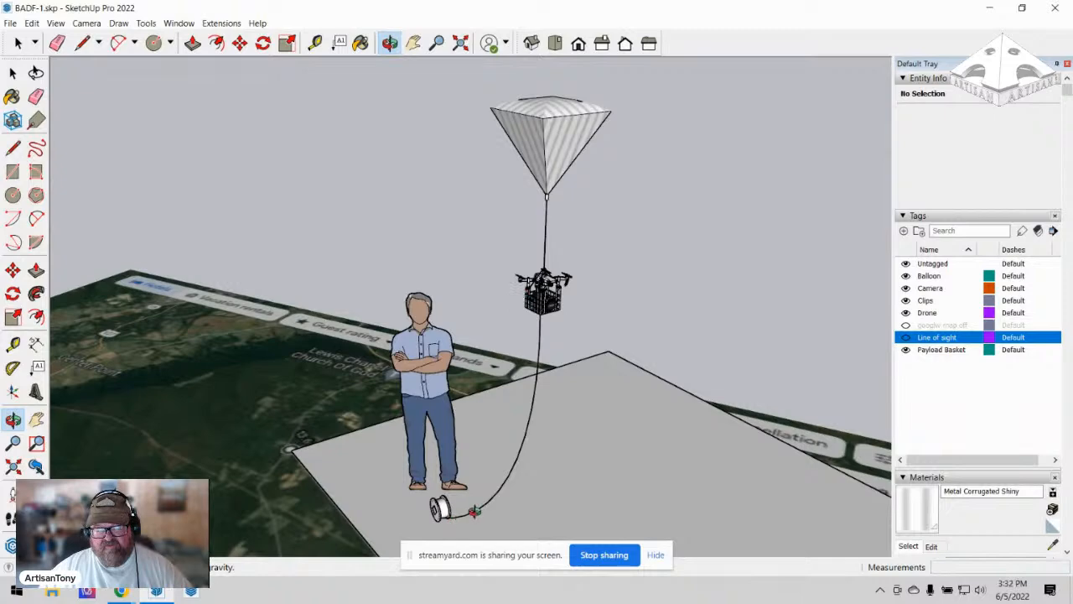
scroll(543, 294, "up", 5)
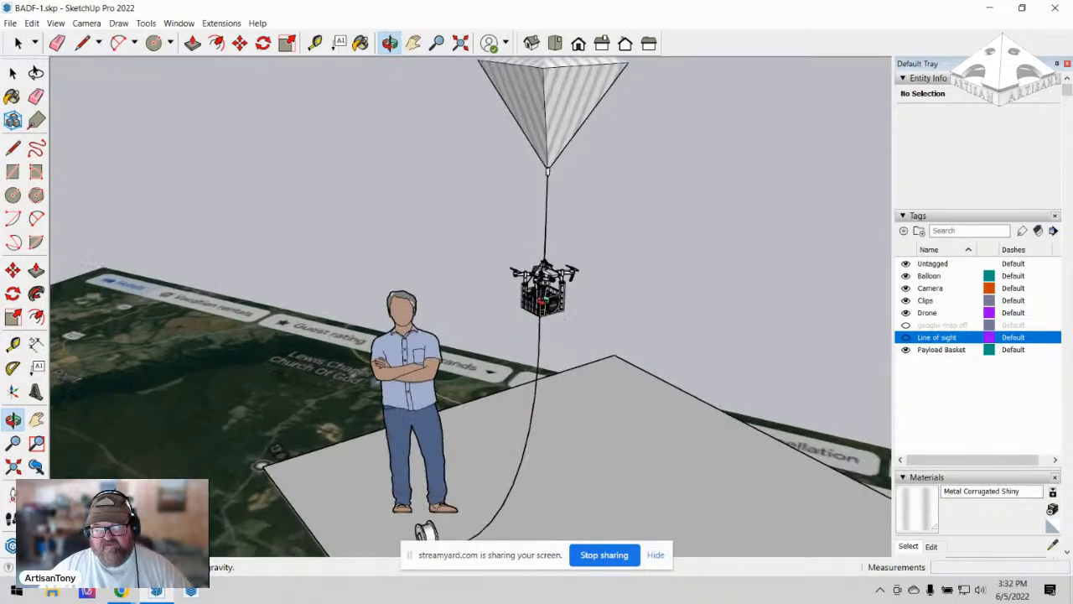
scroll(541, 297, "down", 6)
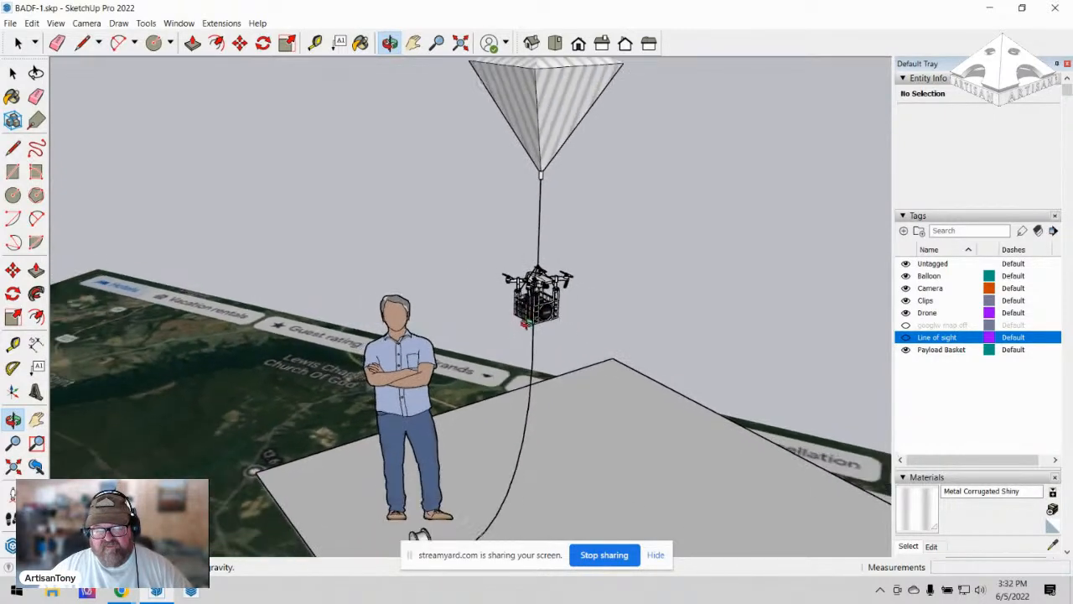
scroll(457, 471, "up", 4)
scroll(457, 471, "down", 2)
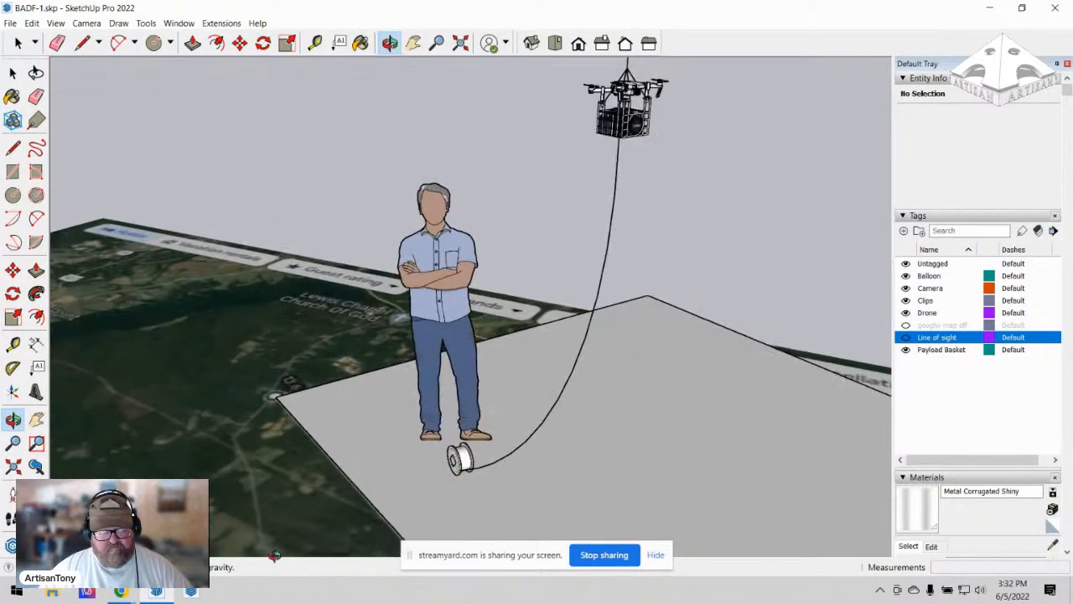
Switch to Chrome, go back from the Amazon 3D printer page to the order history and look through the May orders.
mouse_move(121, 592)
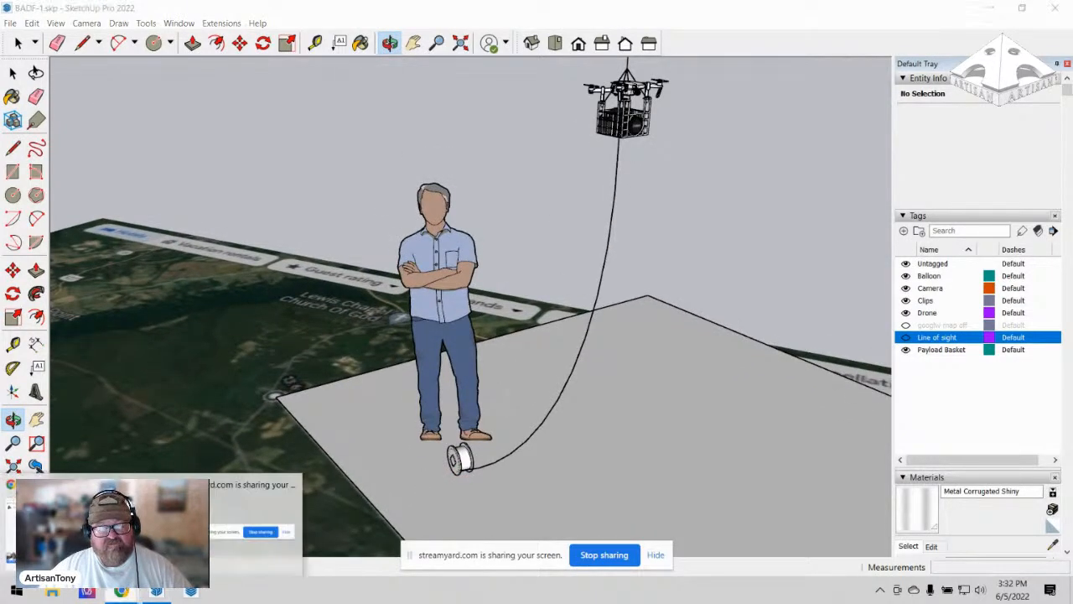
left_click(122, 592)
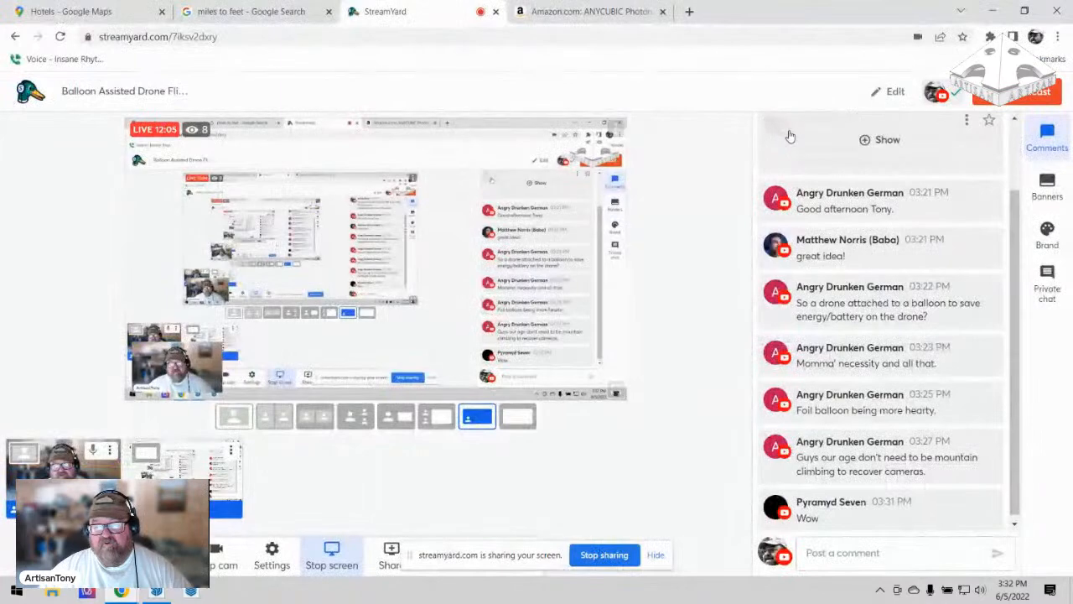
left_click(576, 12)
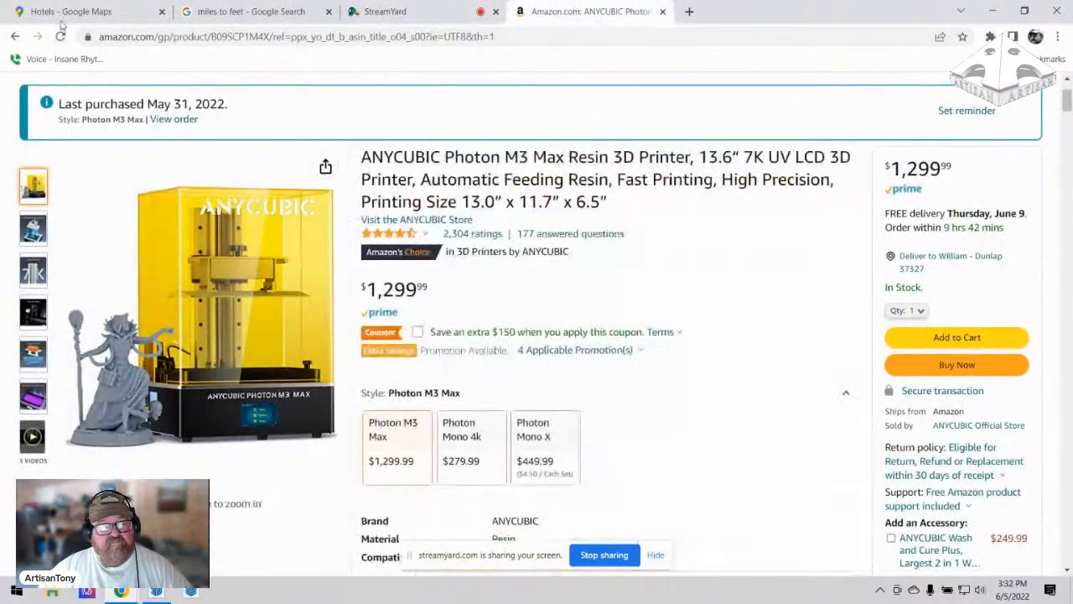
left_click(14, 37)
scroll(177, 304, "down", 7)
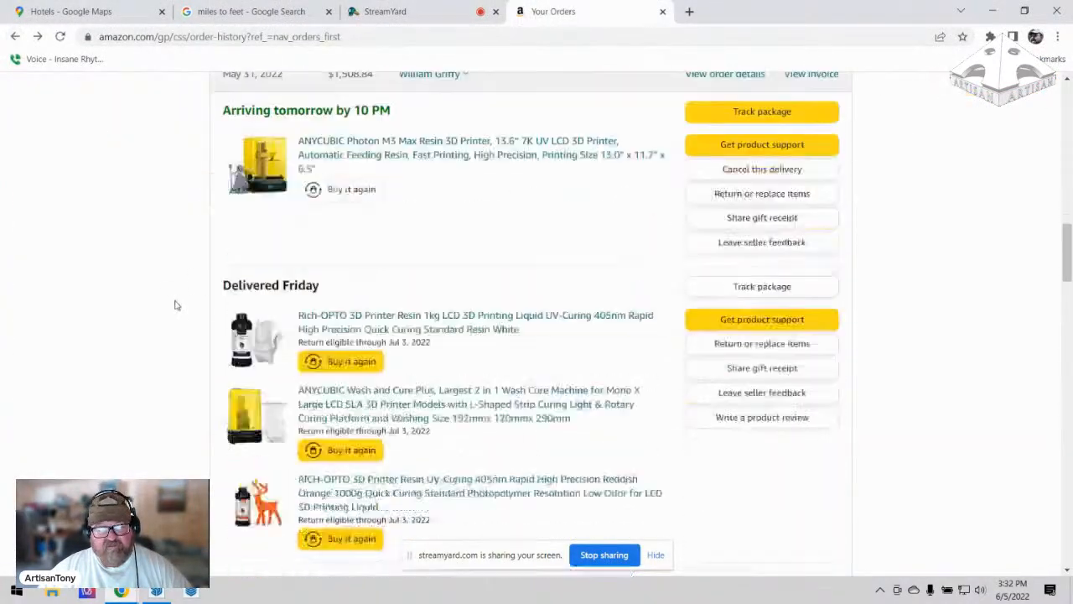
scroll(176, 304, "down", 9)
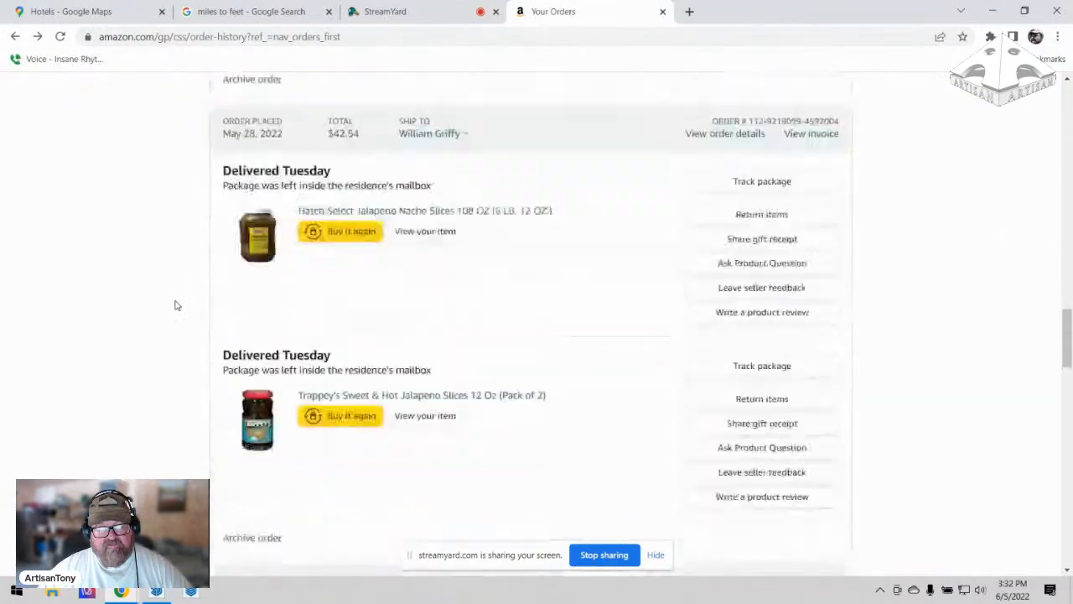
scroll(175, 308, "down", 5)
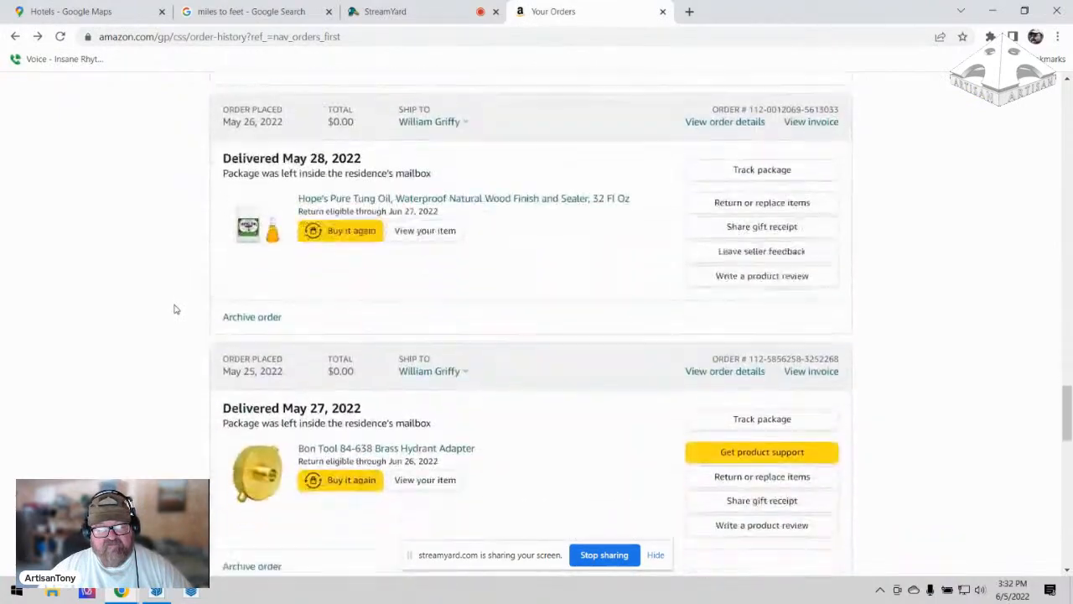
scroll(245, 386, "up", 4)
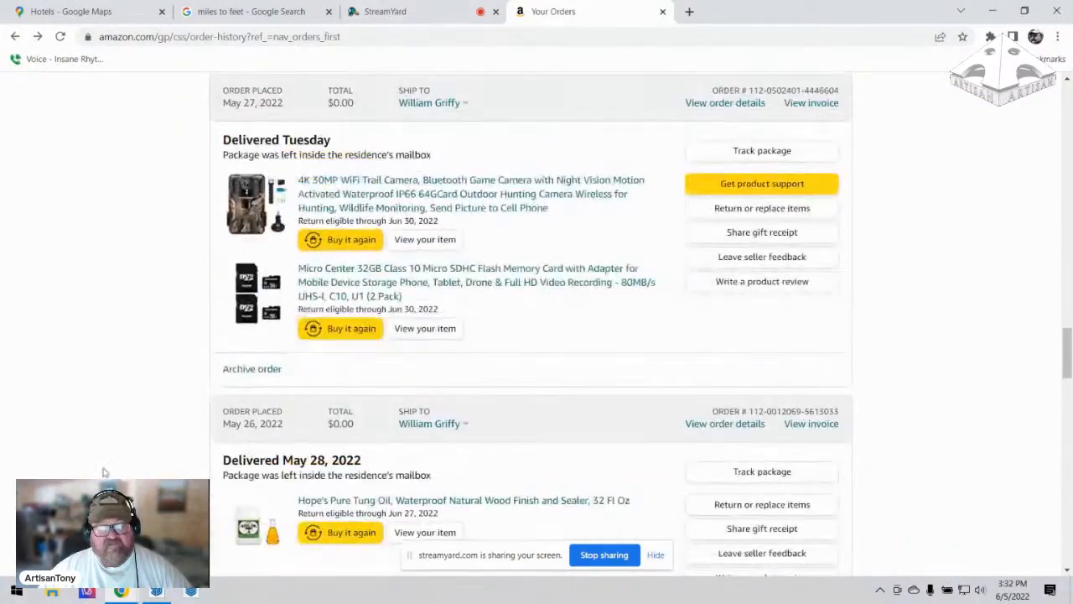
Leave the Amazon order history and read the newest viewer comments on the StreamYard broadcast page.
left_click(155, 592)
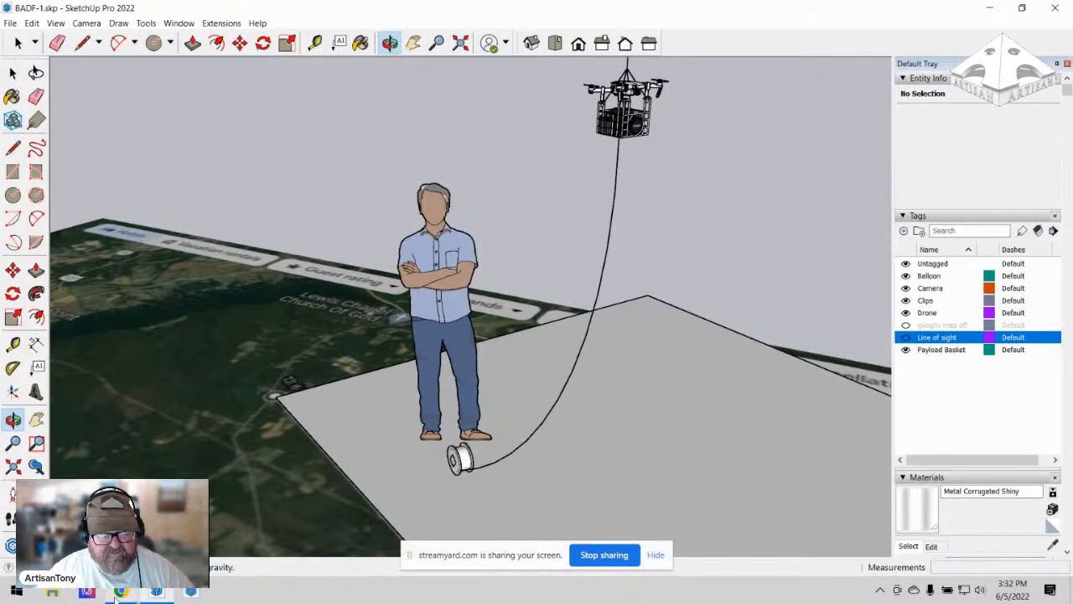
mouse_move(161, 594)
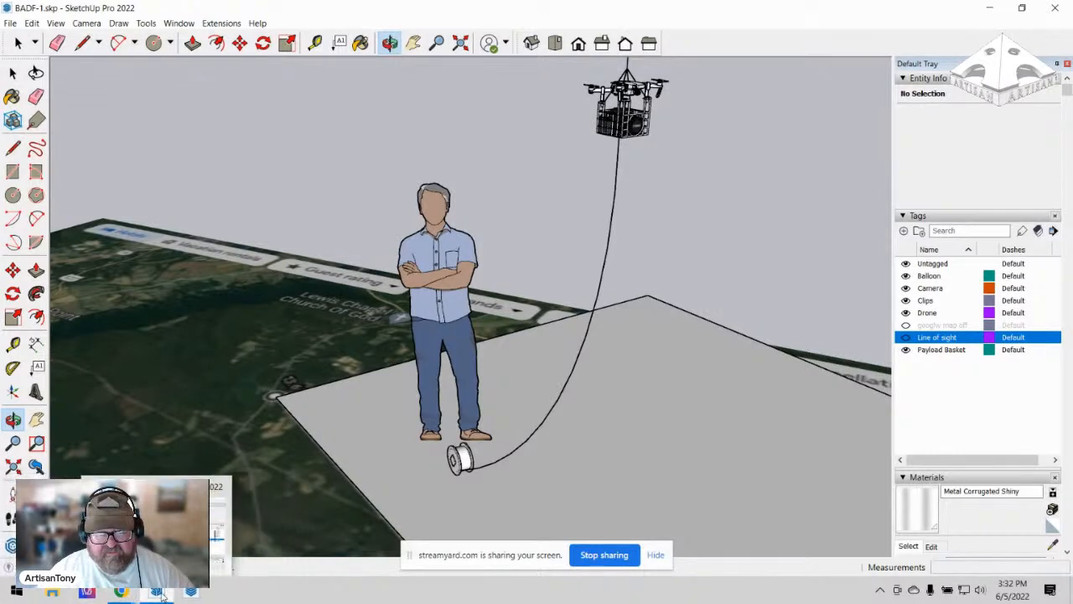
left_click(120, 592)
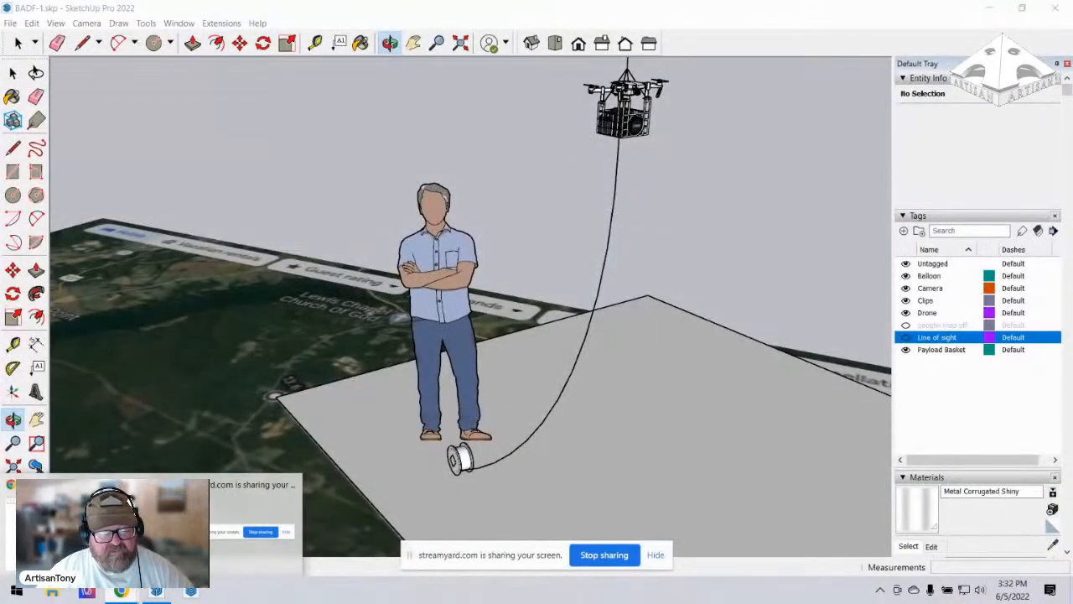
mouse_move(120, 592)
left_click(97, 532)
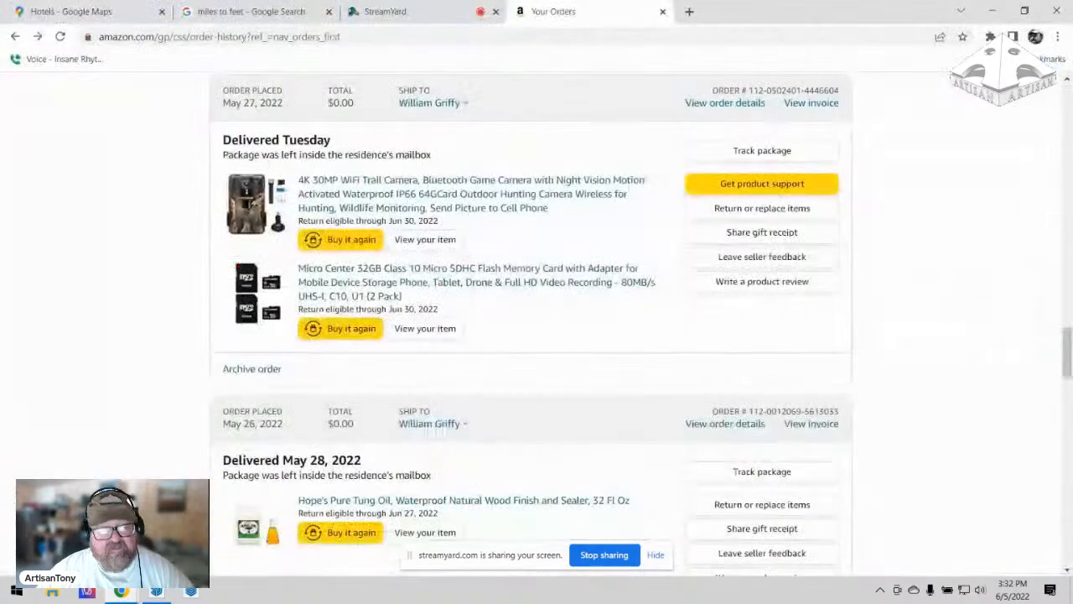
left_click(400, 11)
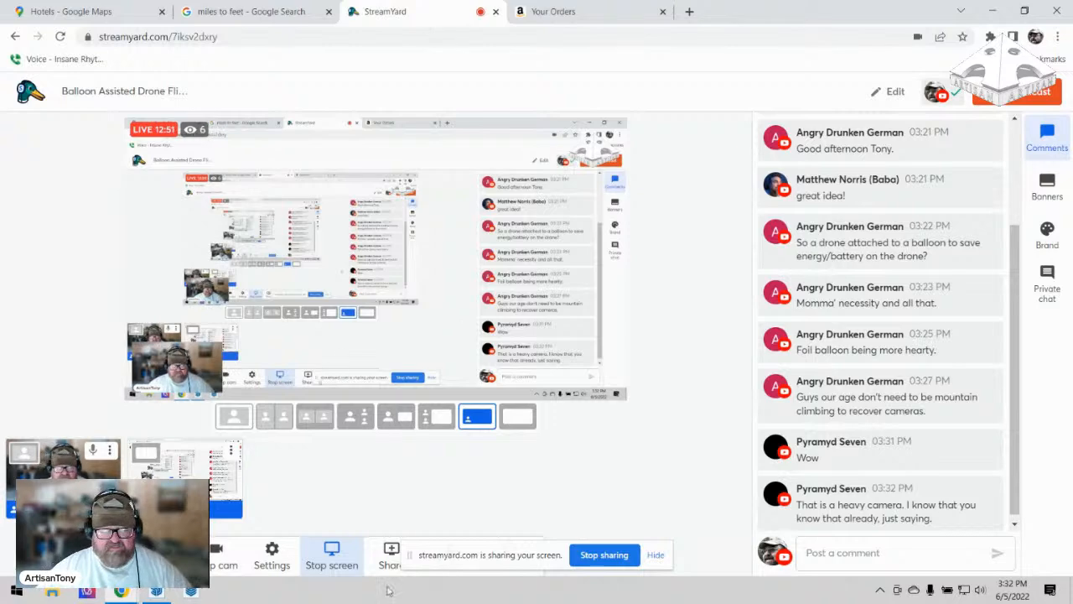
Return to the SketchUp model and examine the complete assembly of balloon, drone, tether and spool beside the standing figure.
left_click(156, 592)
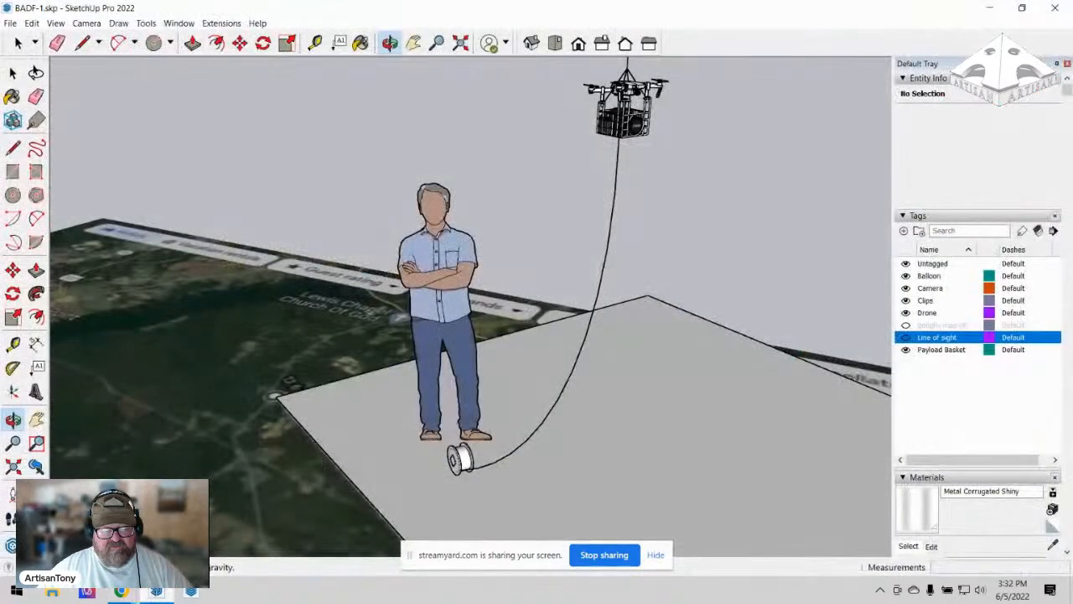
scroll(411, 393, "down", 5)
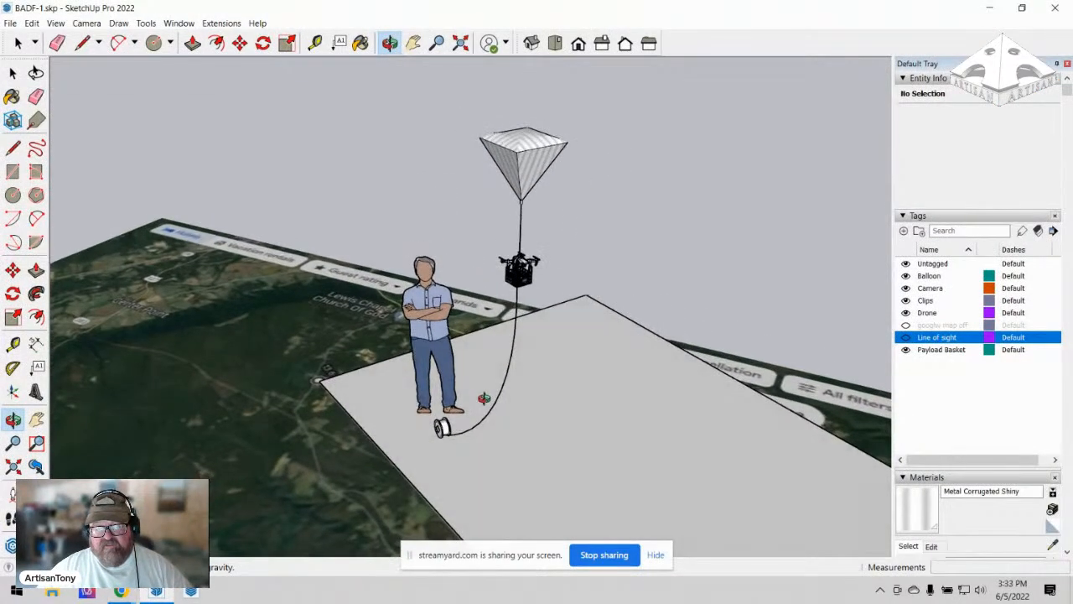
scroll(534, 283, "up", 2)
scroll(513, 359, "down", 1)
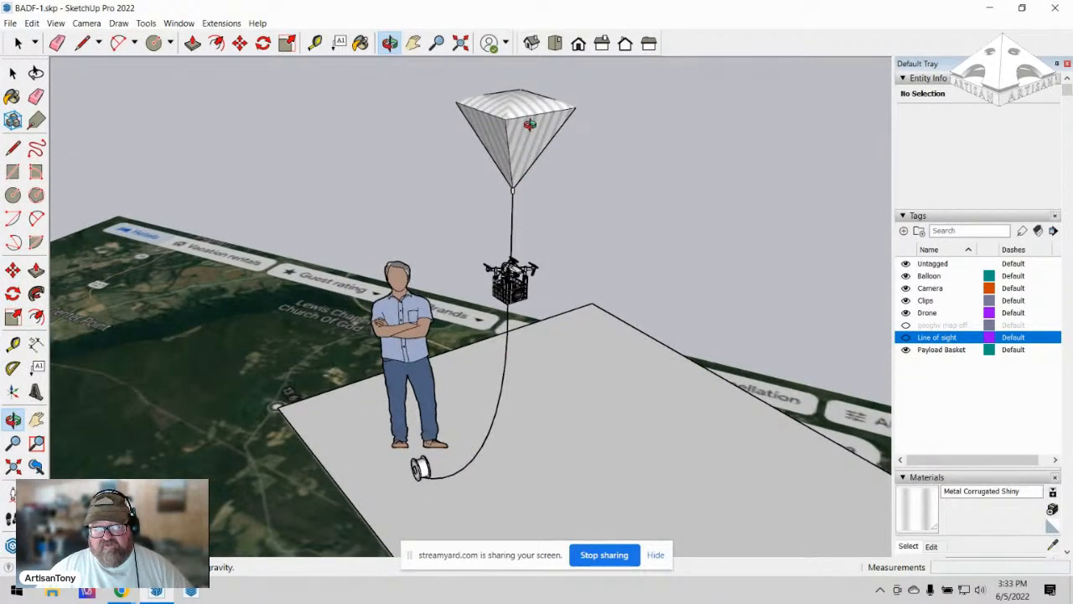
Examine the Canon camera in the payload basket beneath the drone from the front, side and above.
left_click_drag(517, 110, 488, 113)
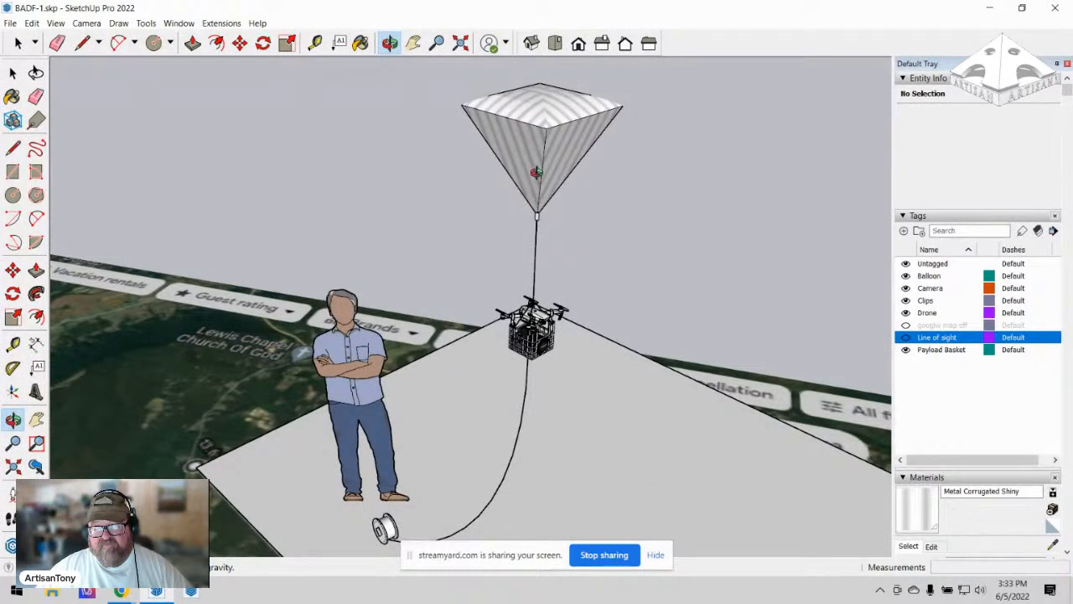
scroll(546, 254, "up", 6)
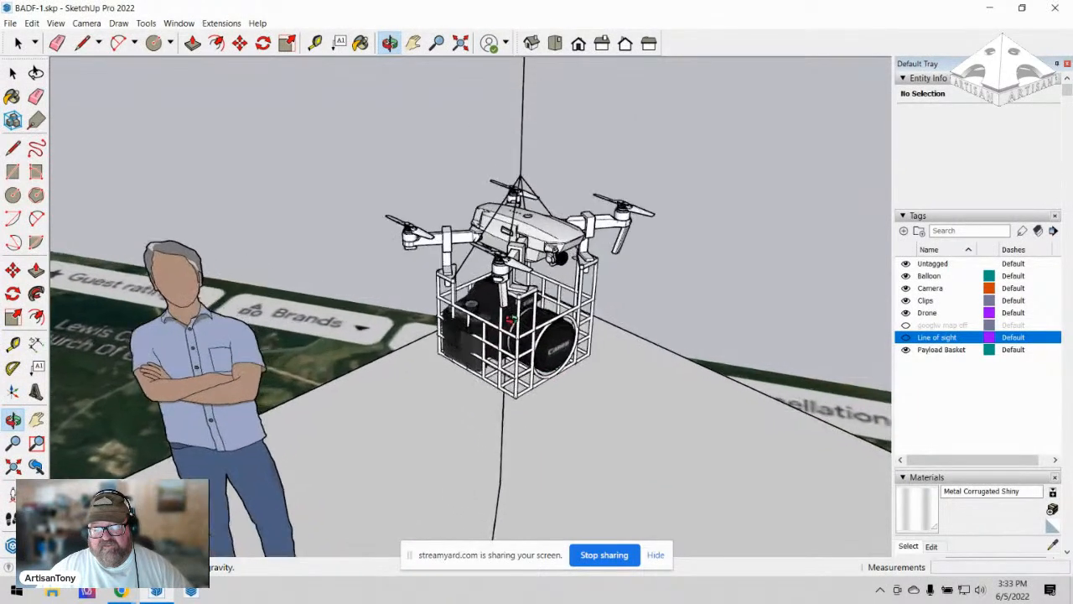
scroll(509, 318, "up", 2)
middle_click_drag(488, 331, 442, 334)
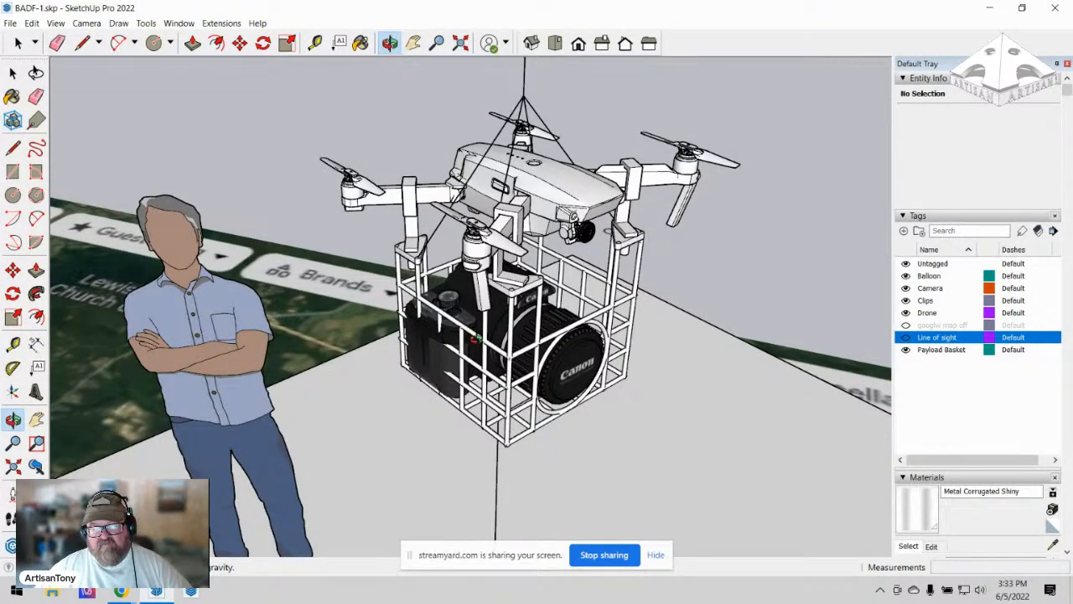
middle_click_drag(501, 340, 476, 344)
middle_click_drag(525, 408, 487, 300)
scroll(501, 299, "up", 2)
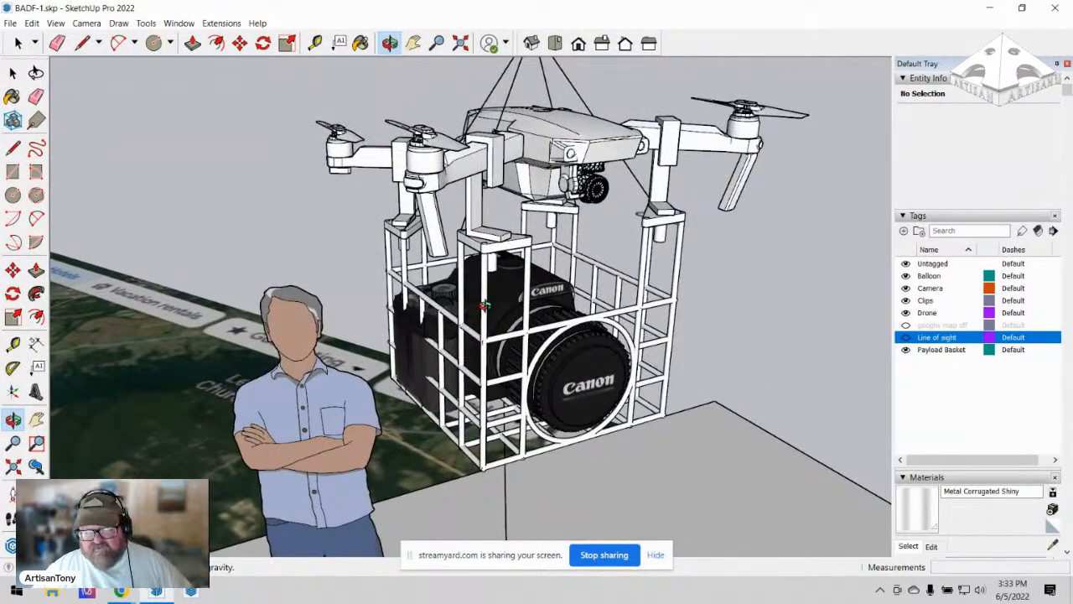
middle_click_drag(529, 325, 518, 360)
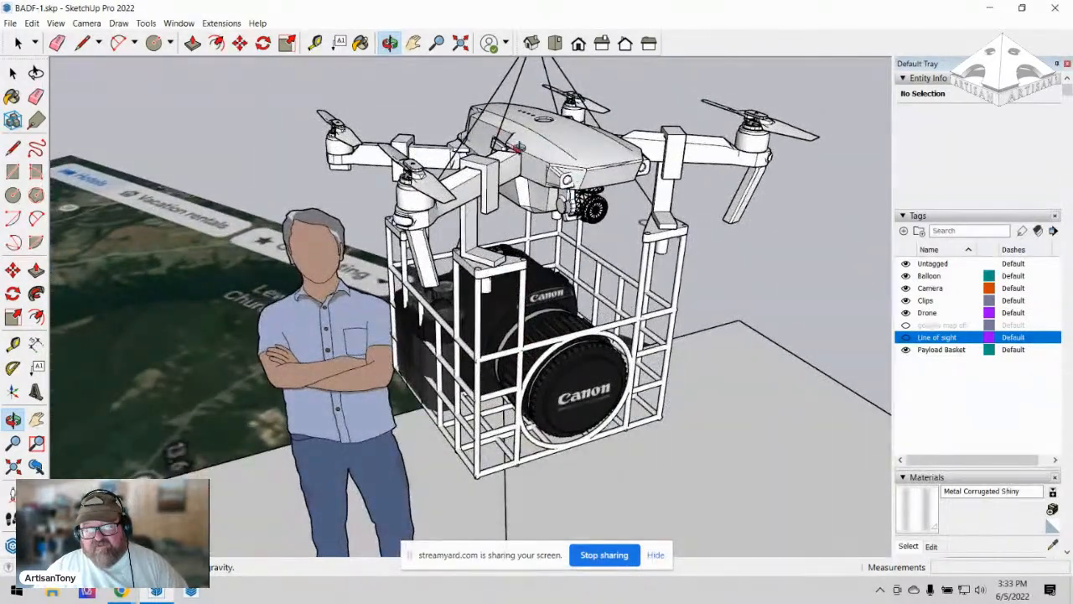
middle_click_drag(517, 307, 484, 192)
middle_click_drag(499, 229, 681, 225)
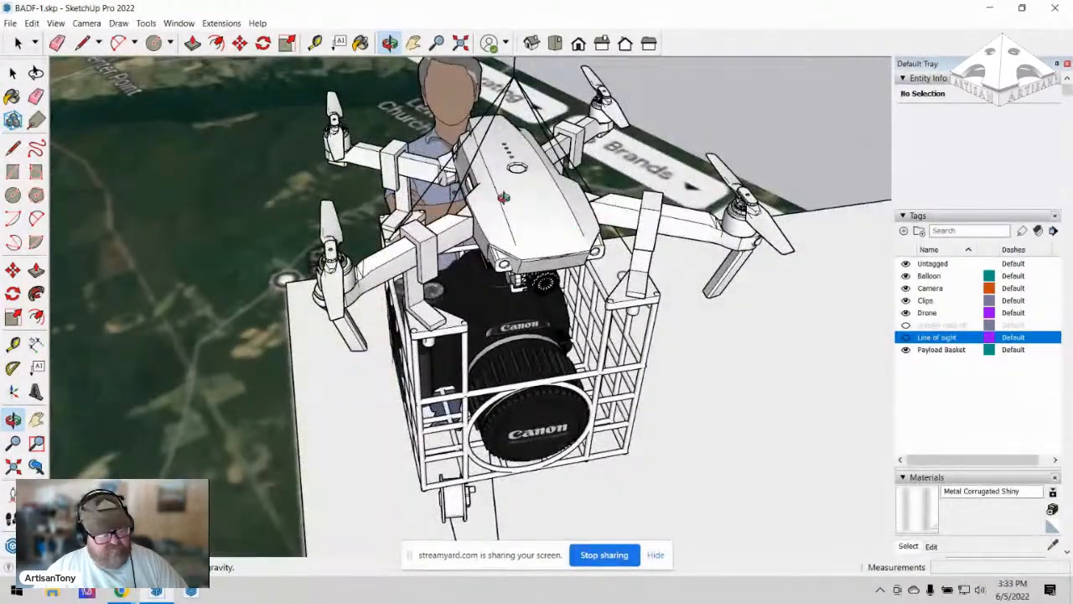
middle_click_drag(545, 200, 640, 230)
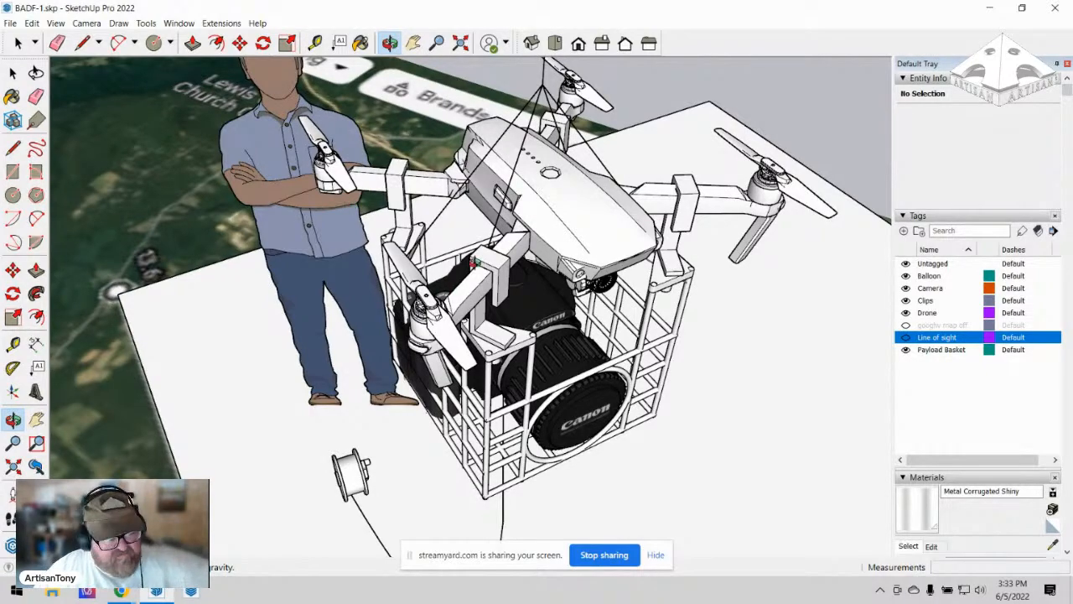
Examine the rear of the drone and basket, including the clips and the suspension lines leading up to the balloon.
left_click_drag(474, 262, 425, 276)
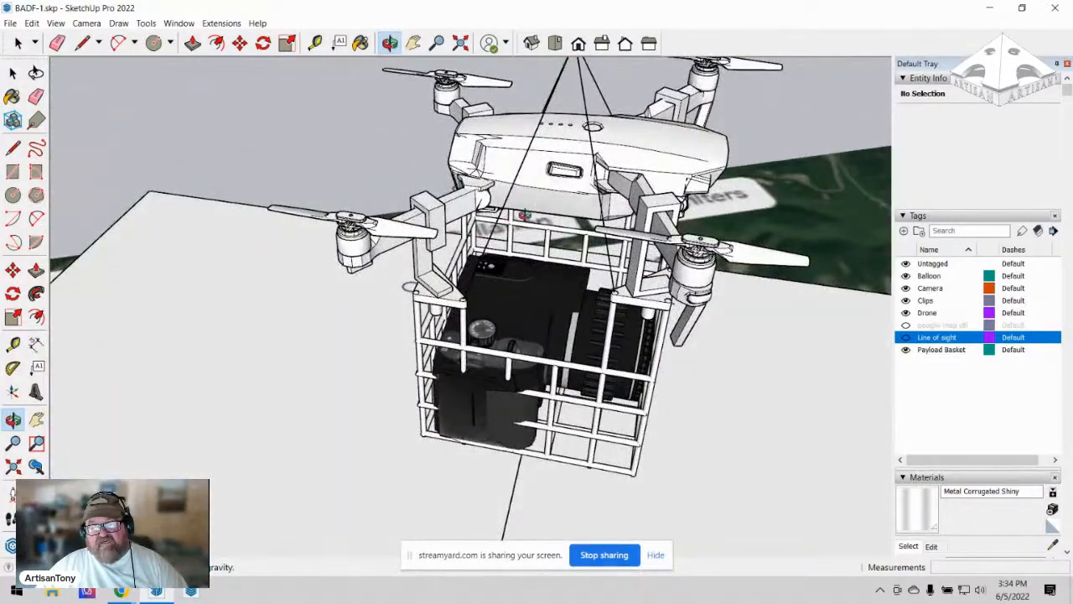
left_click_drag(595, 267, 552, 196)
left_click_drag(442, 201, 584, 139)
left_click_drag(510, 317, 530, 332)
scroll(530, 333, "down", 3)
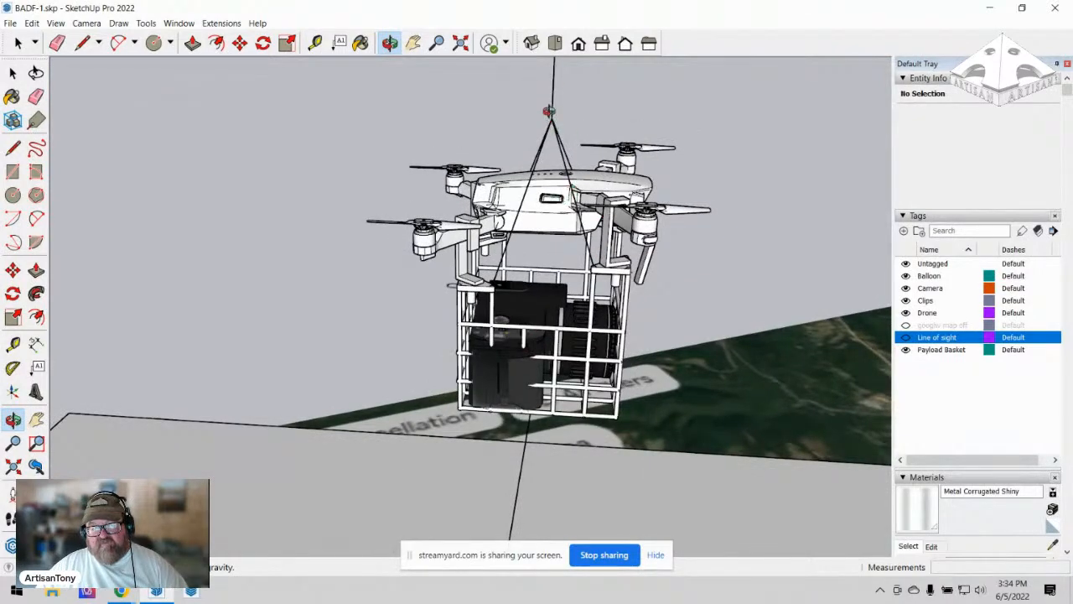
left_click_drag(556, 312, 427, 309)
left_click_drag(501, 327, 547, 312)
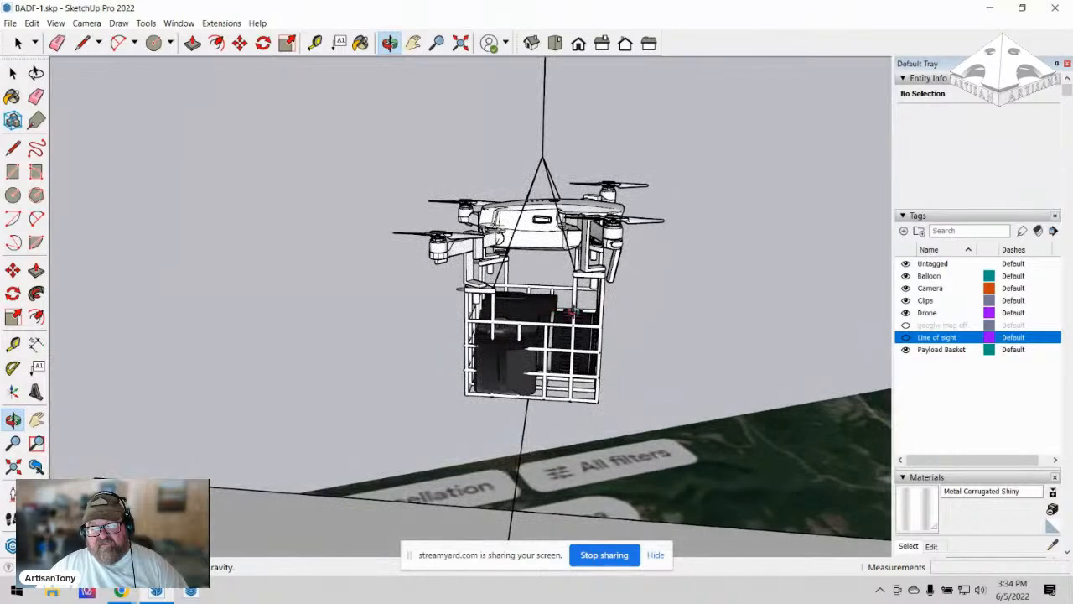
scroll(532, 302, "up", 1)
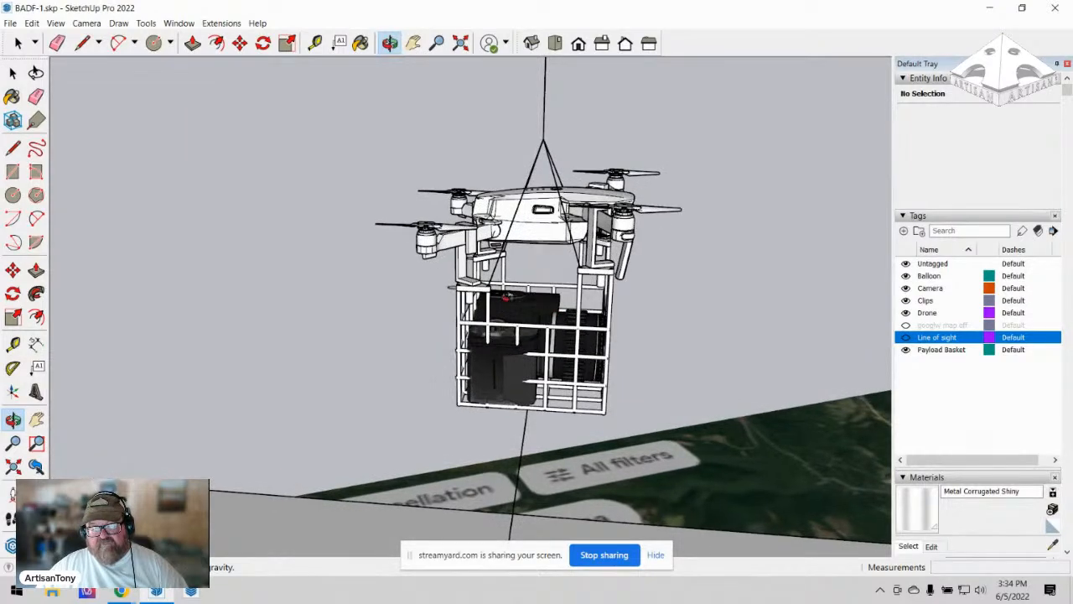
left_click_drag(591, 258, 712, 325)
Examine the rig above the satellite map and follow the white line on the map to its end beside Chickamauga Lake.
scroll(505, 288, "up", 3)
scroll(475, 316, "down", 5)
left_click_drag(474, 317, 585, 329)
scroll(586, 328, "down", 5)
scroll(544, 348, "up", 4)
scroll(541, 360, "down", 3)
left_click_drag(540, 379, 674, 332)
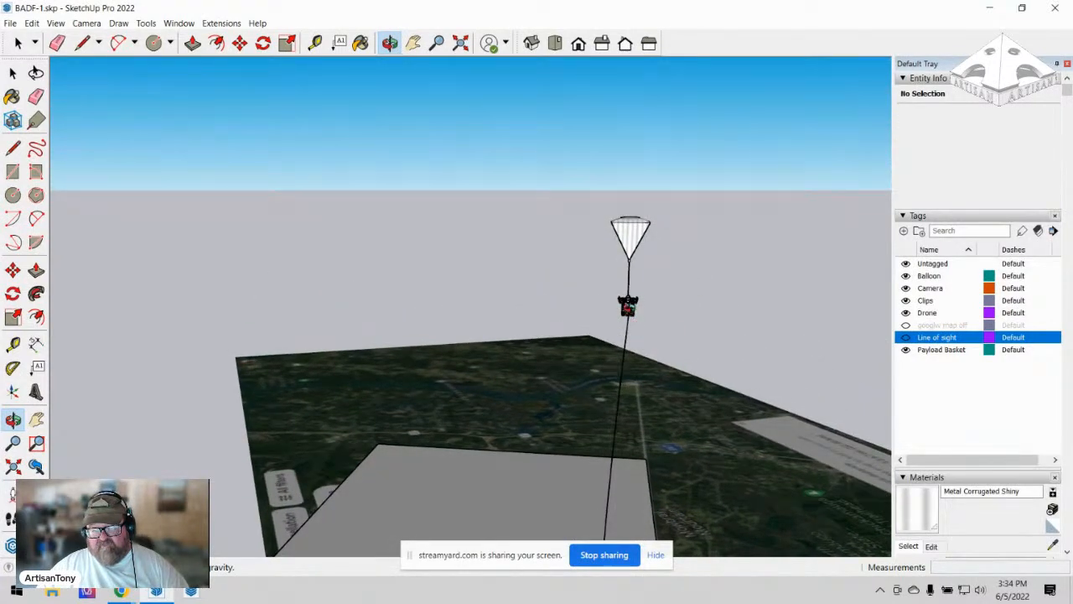
left_click_drag(625, 411, 616, 485)
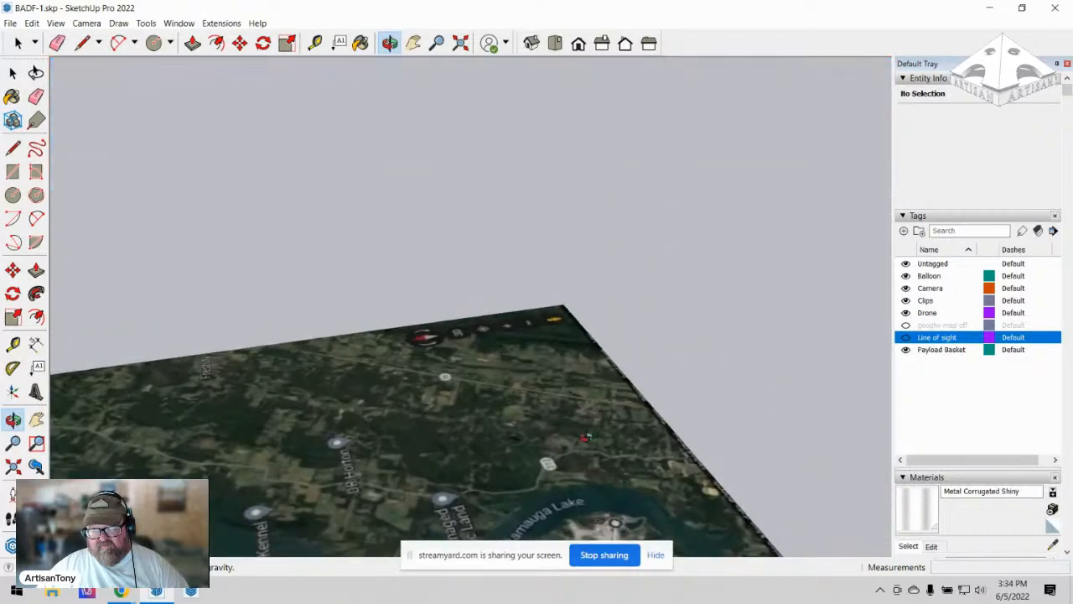
scroll(560, 369, "down", 3)
left_click_drag(560, 369, 562, 422)
scroll(562, 422, "up", 2)
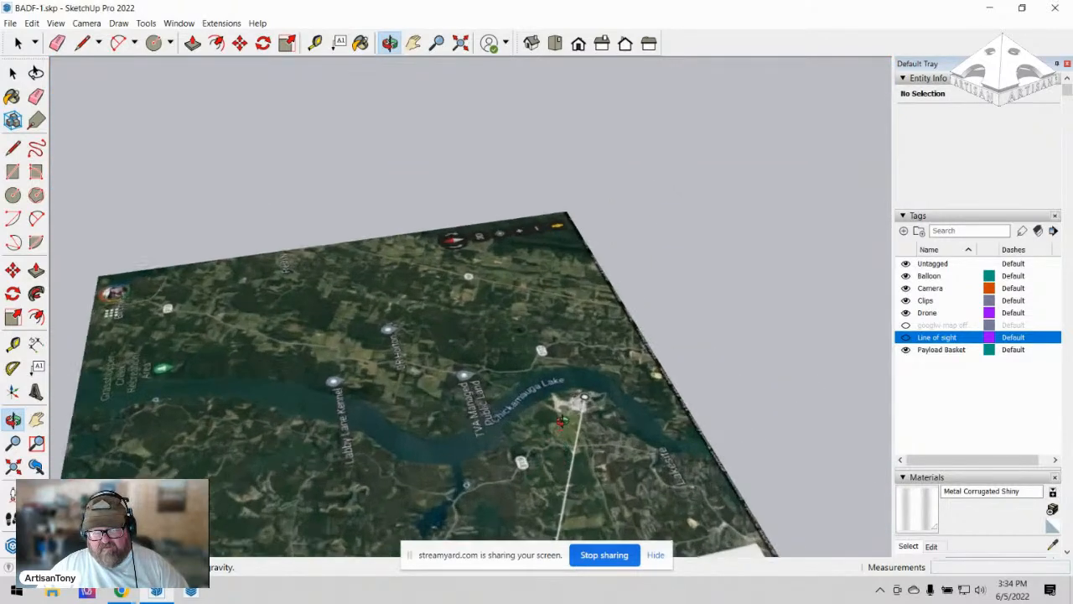
scroll(560, 422, "up", 2)
Switch to Chrome and bring up the Google Maps page showing the measured line that ends beside Chickamauga Lake.
mouse_move(122, 594)
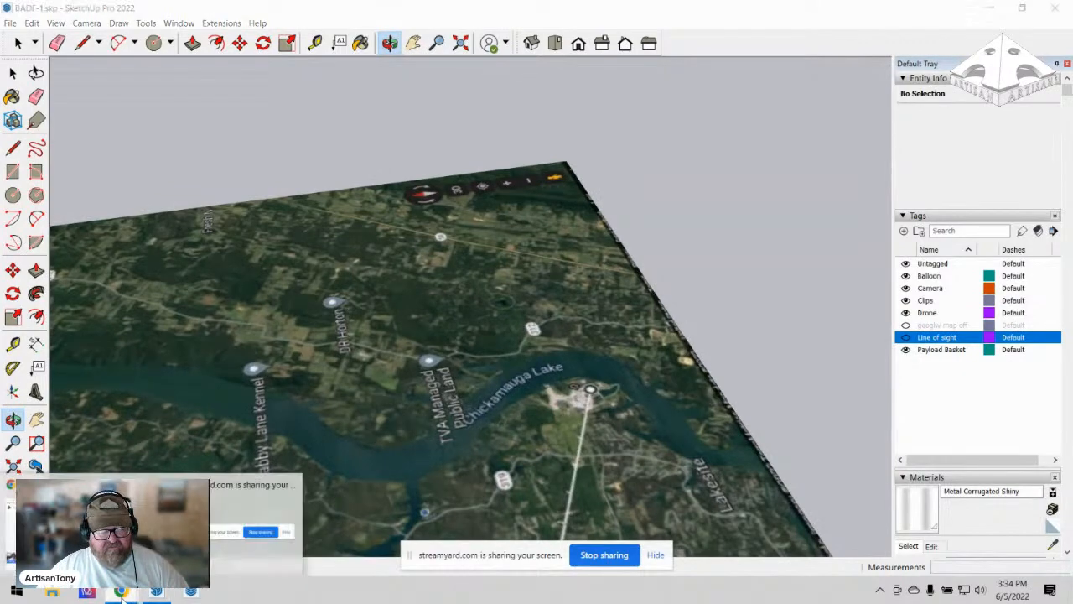
left_click(123, 592)
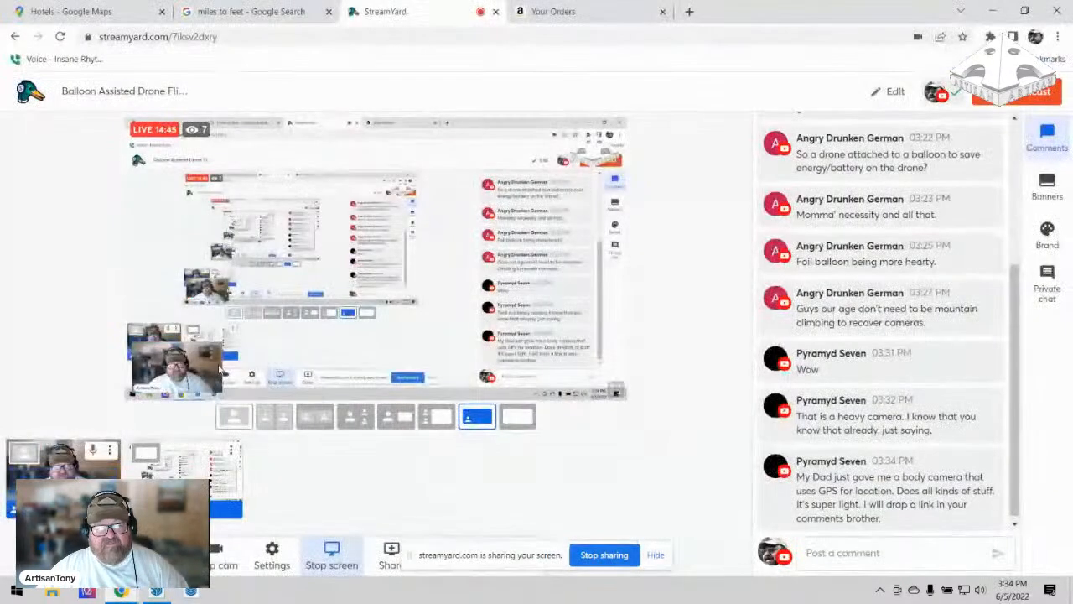
left_click(594, 11)
left_click(259, 12)
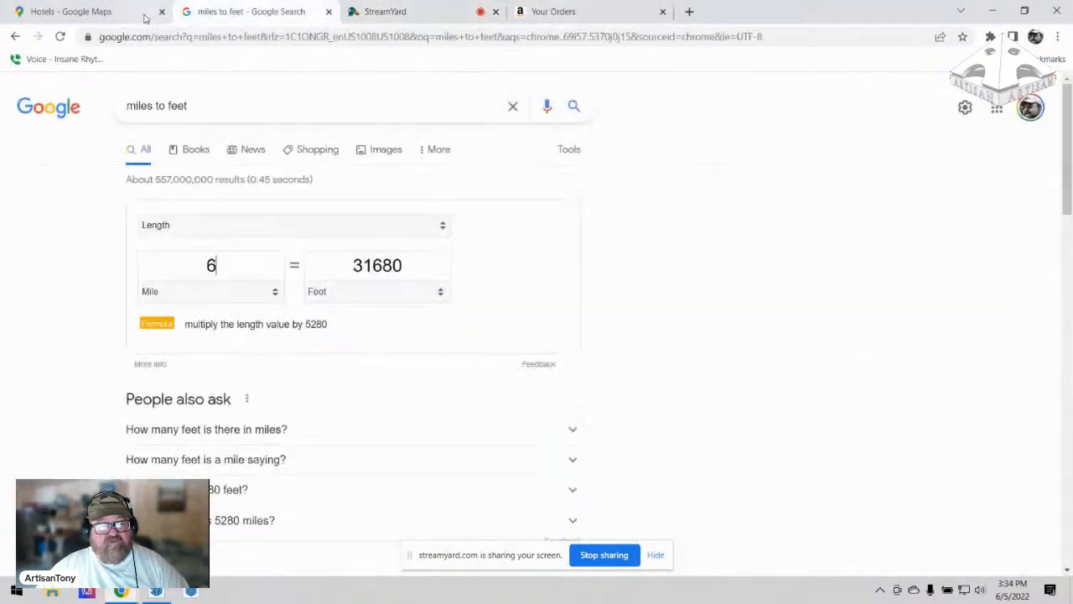
left_click(92, 12)
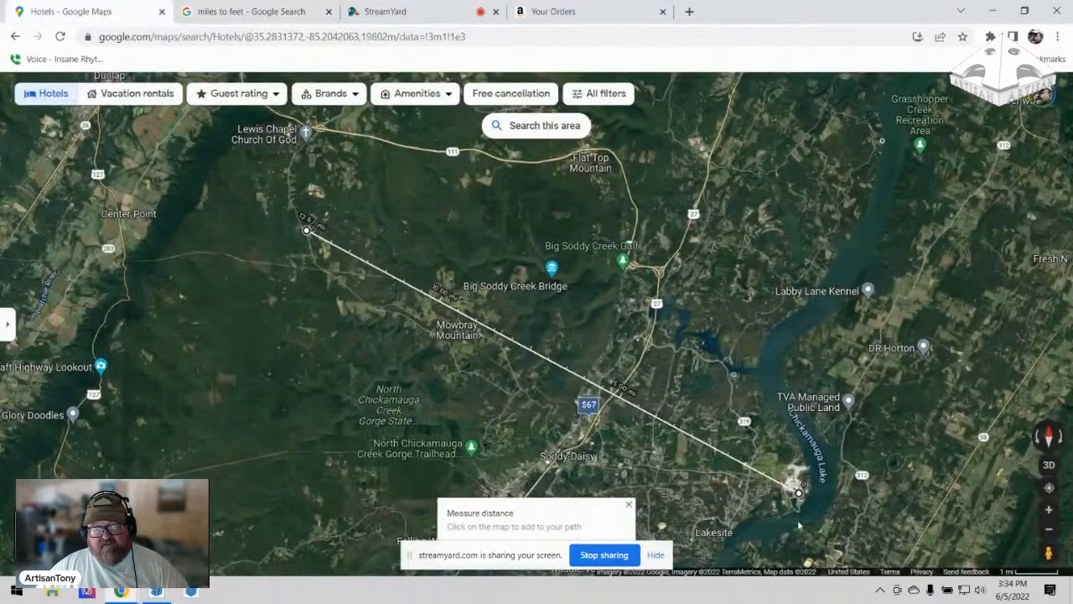
Inspect Sequoyah Nuclear Plant and its cooling towers at the end of the measured line in a tilted 3D map view.
scroll(801, 516, "up", 5)
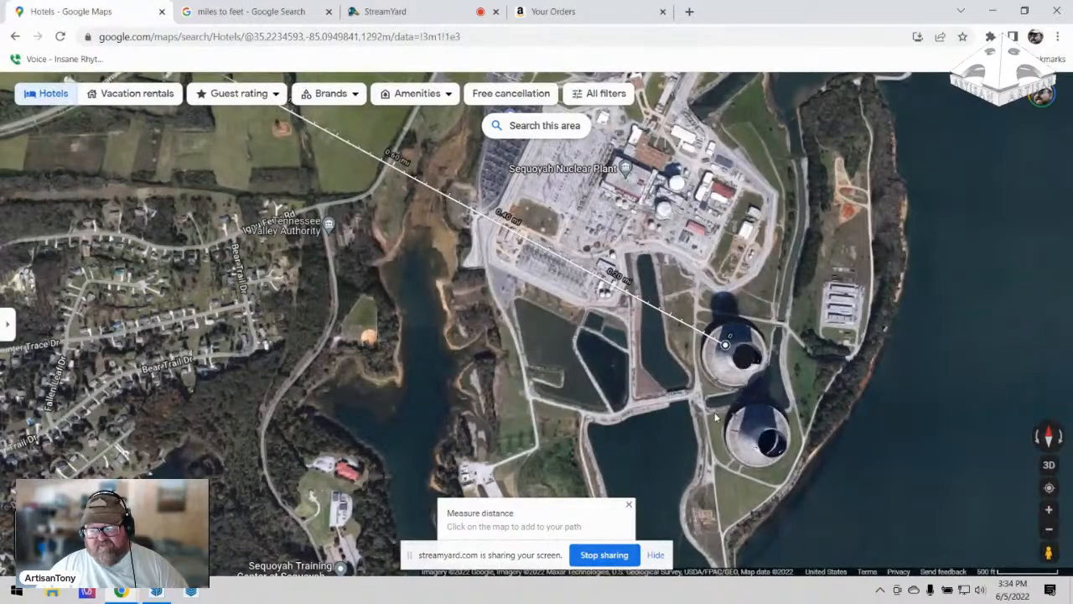
mouse_move(714, 389)
left_mouse_down("ctrl")
mouse_move(764, 381)
mouse_move(683, 312)
mouse_move(614, 299)
mouse_move(701, 374)
left_mouse_up("ctrl")
scroll(757, 392, "up", 2)
scroll(712, 404, "up", 4)
scroll(712, 404, "down", 5)
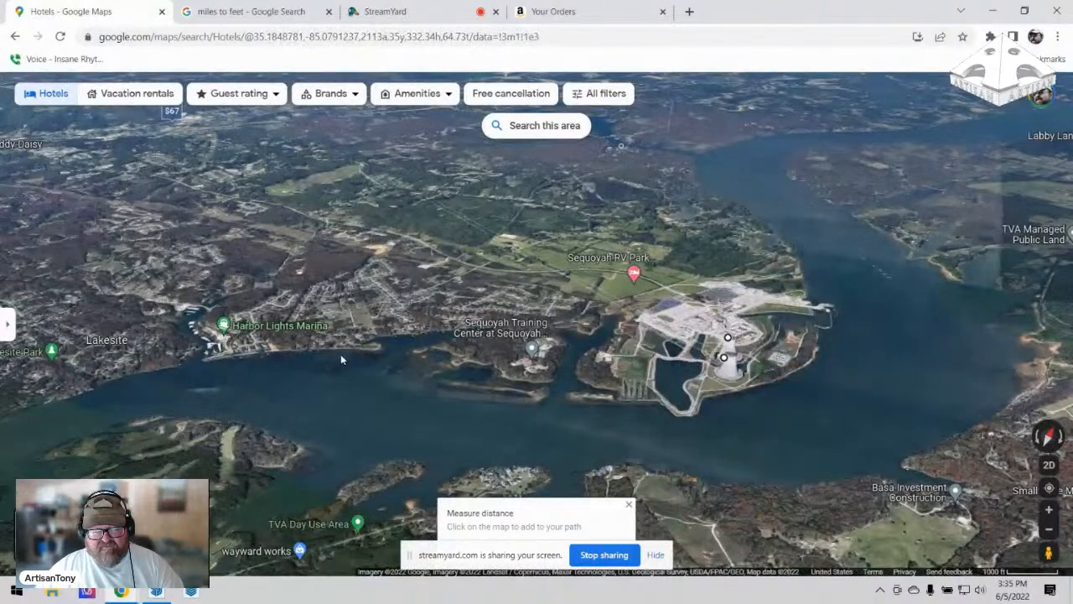
left_click_drag(321, 366, 511, 340)
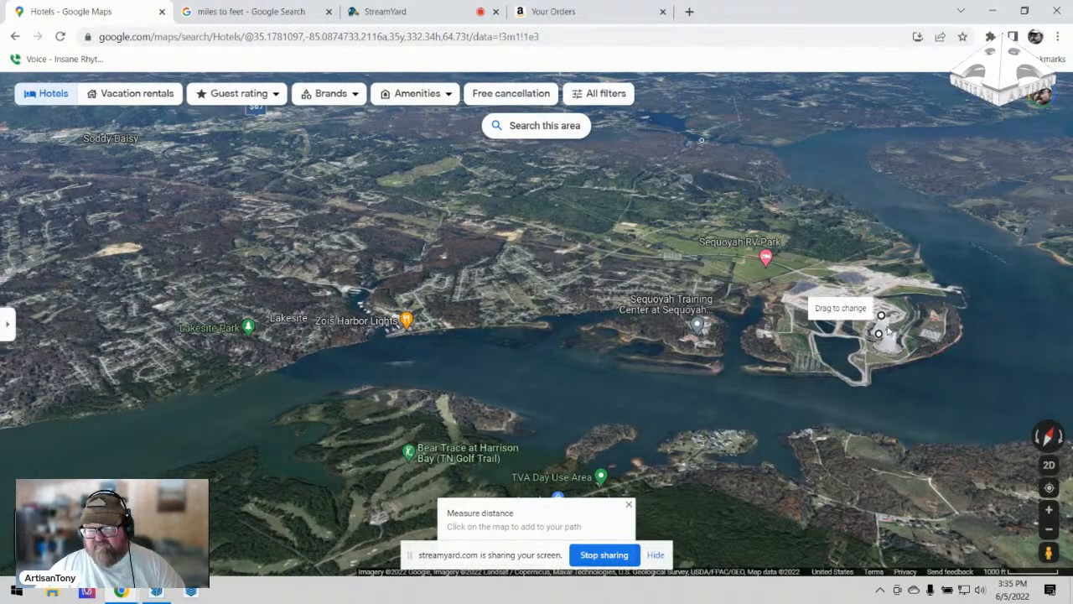
scroll(893, 331, "up", 5)
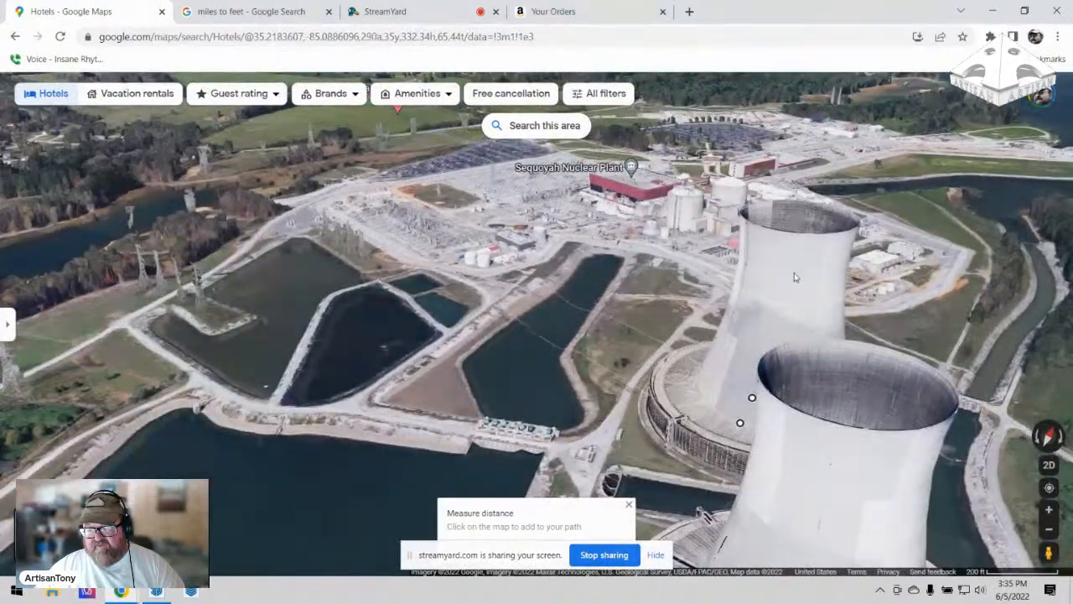
scroll(799, 282, "down", 5)
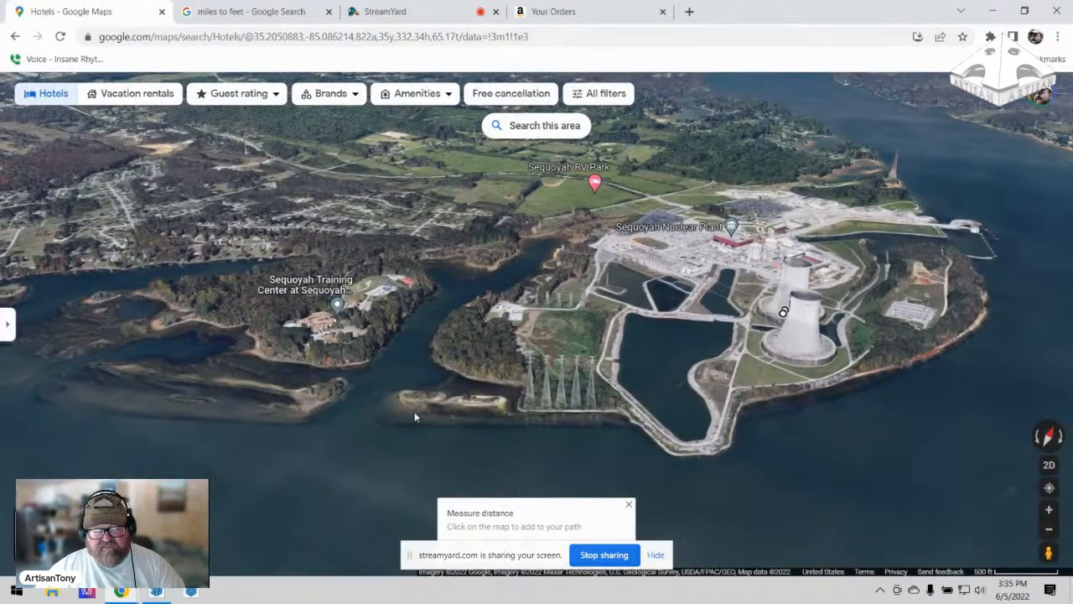
Survey the shoreline around Sequoyah Nuclear Plant and view the two cooling towers with the measured lines from a steeper angle.
left_click_drag(415, 417, 532, 370)
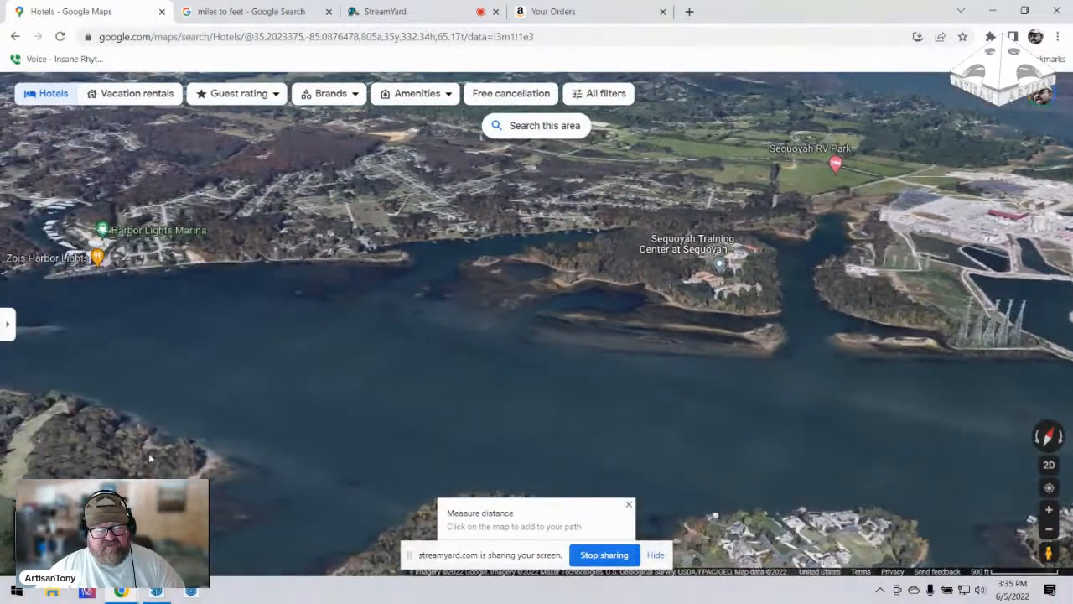
left_click_drag(574, 389, 240, 395)
scroll(879, 284, "up", 3)
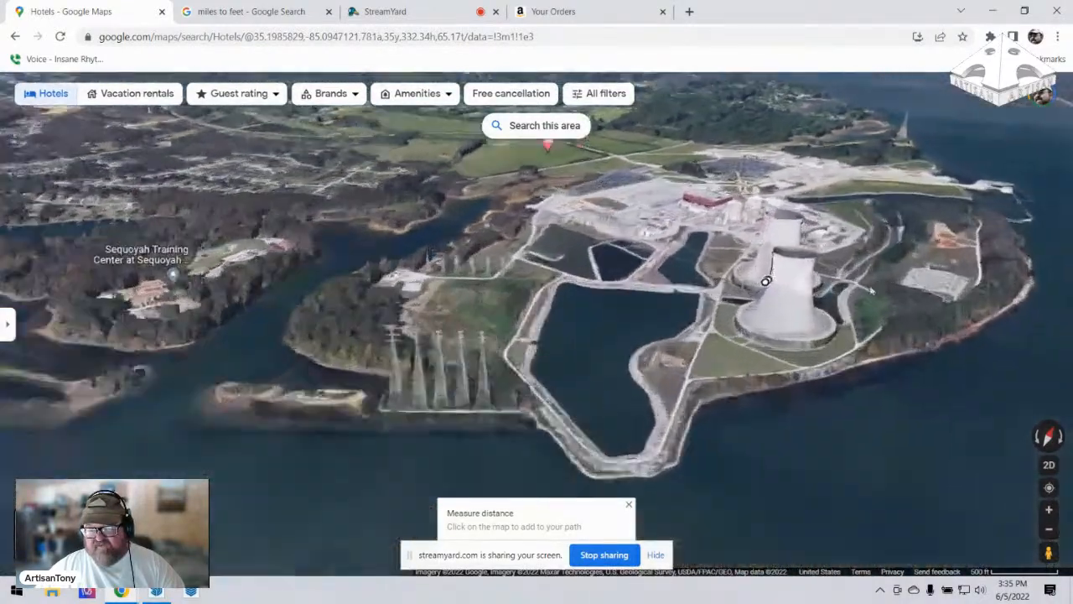
scroll(772, 290, "up", 2)
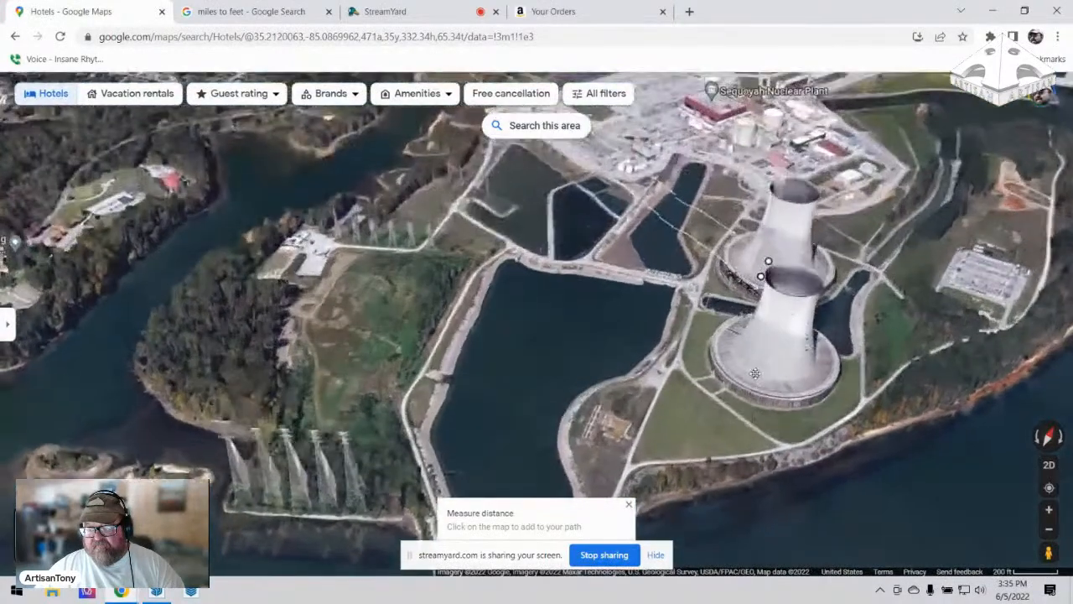
left_click_drag(793, 375, 784, 396, "ctrl")
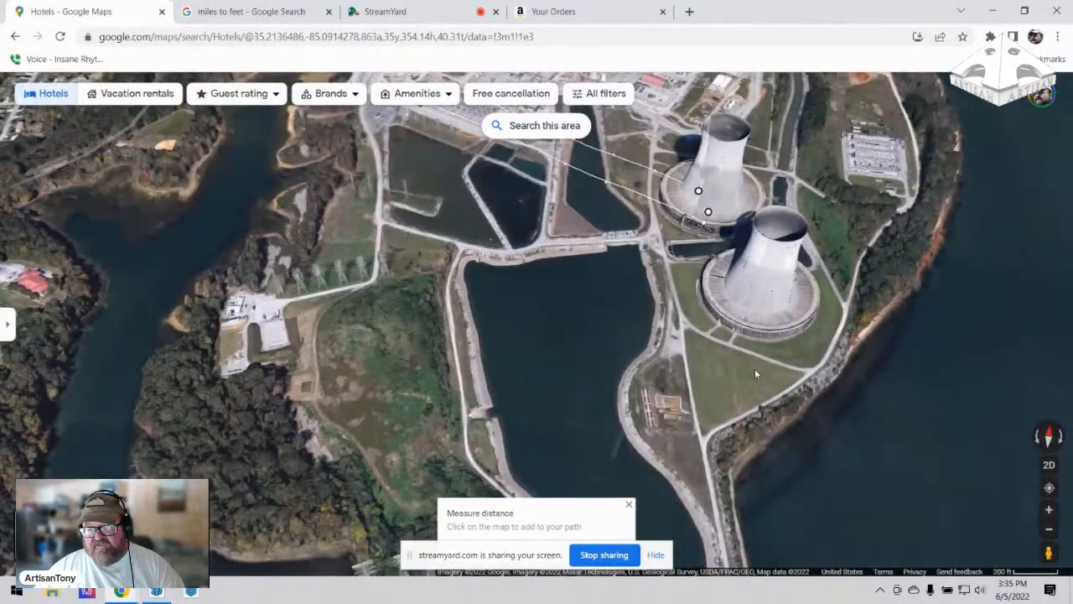
scroll(741, 230, "up", 2)
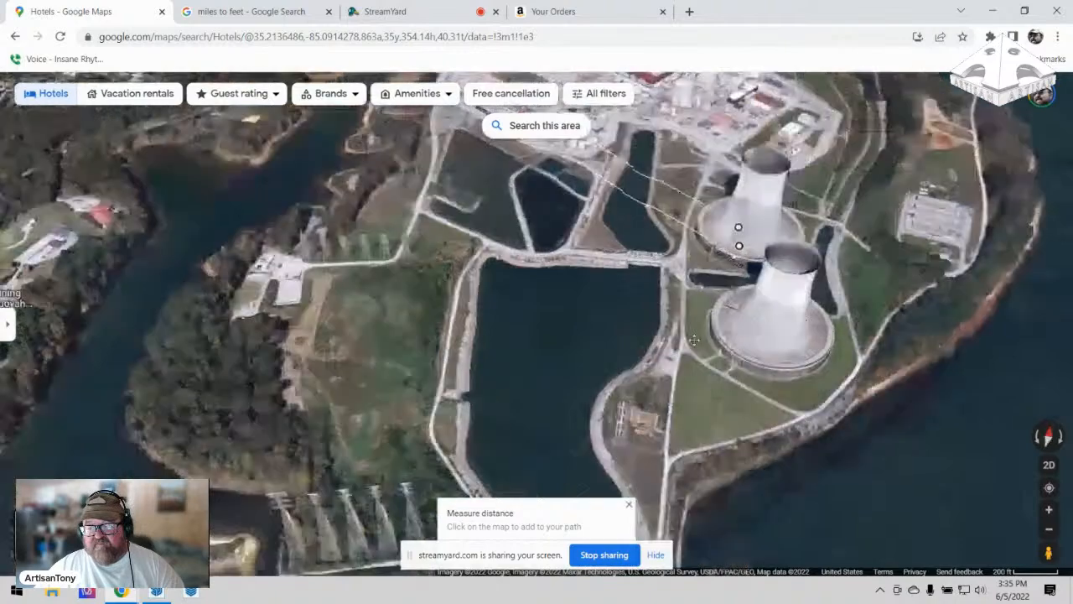
scroll(792, 225, "up", 2)
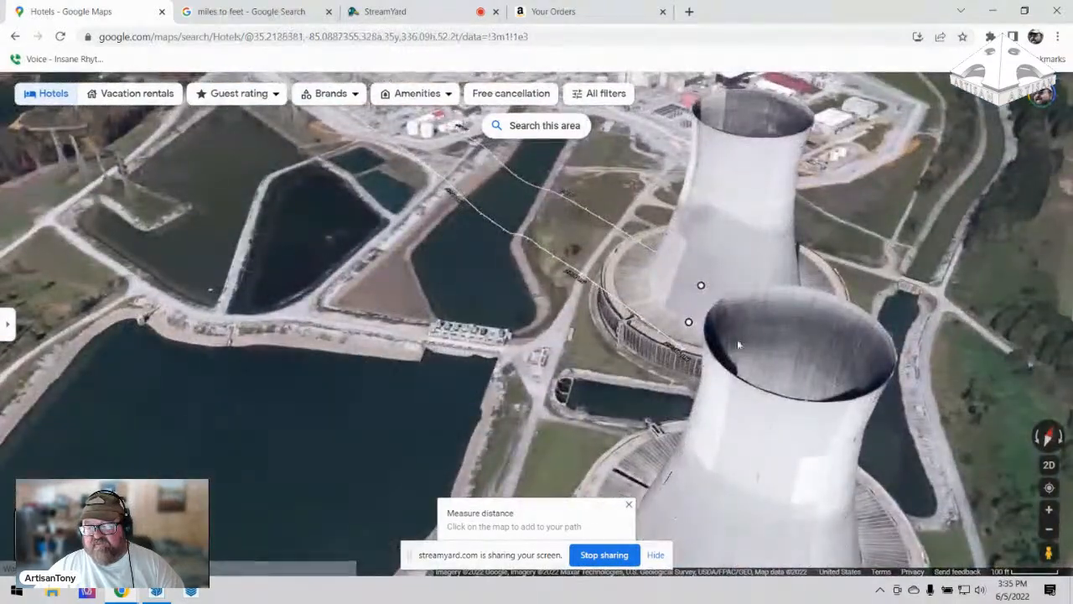
scroll(741, 335, "down", 3)
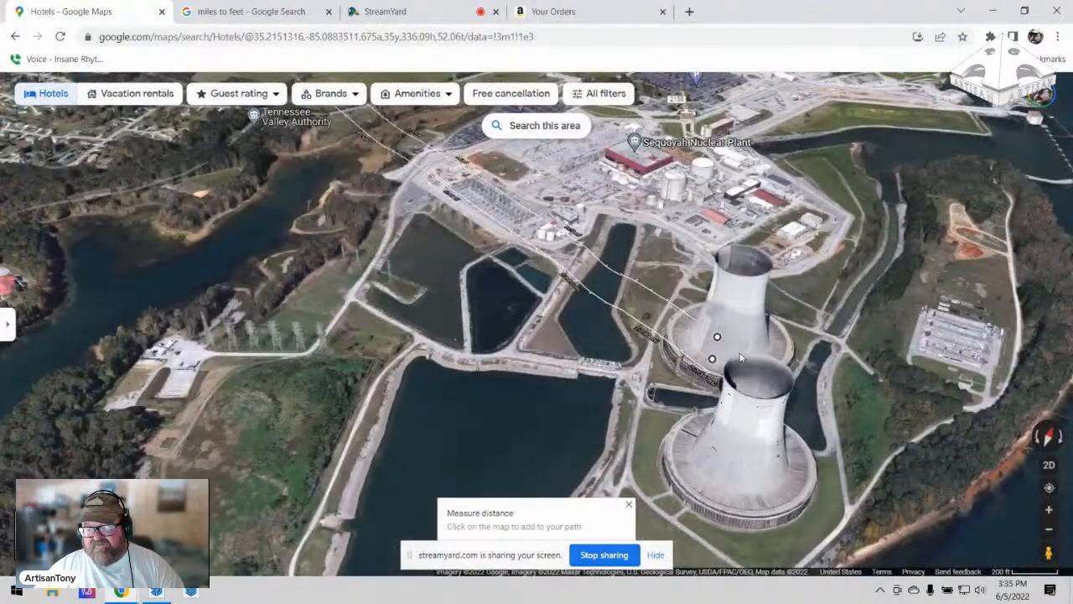
left_click_drag(717, 382, 747, 386)
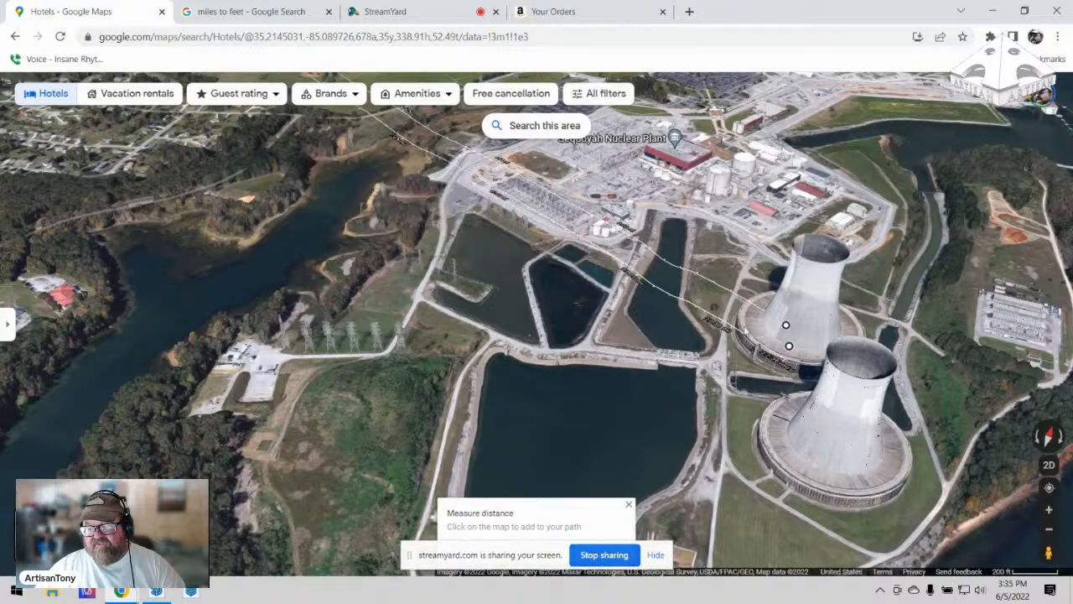
scroll(672, 391, "down", 5)
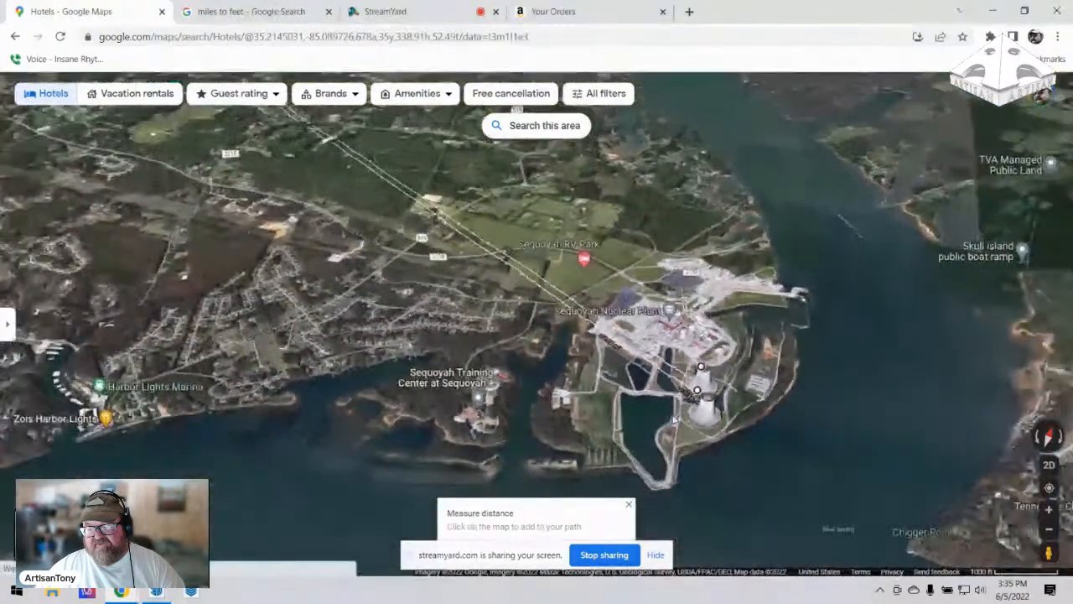
scroll(696, 406, "up", 3)
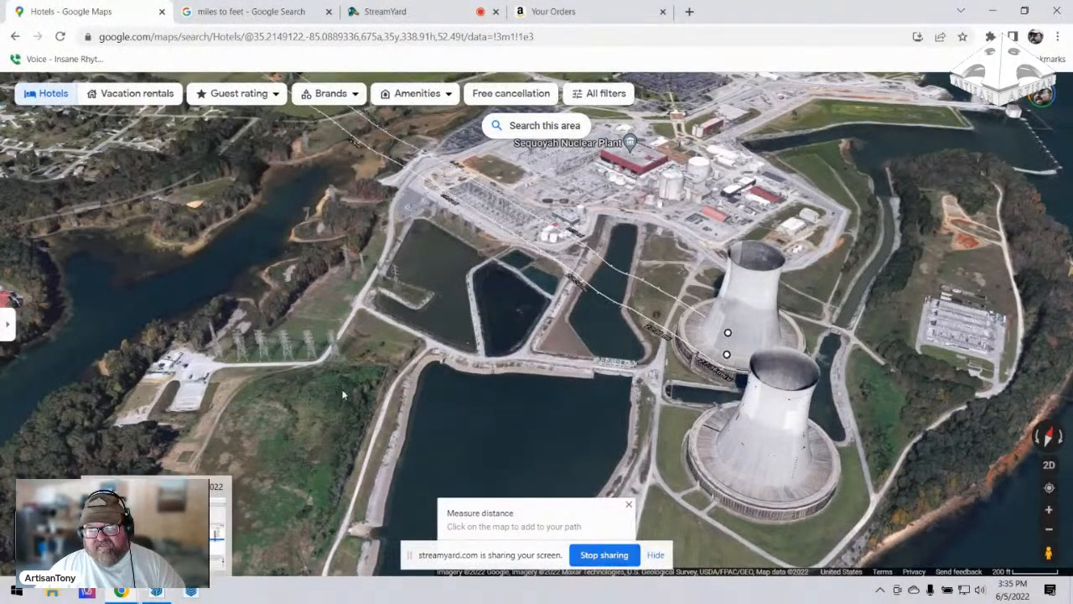
Switch to SketchUp, return to the balloon rig above the satellite map, and make the Line of sight tag visible.
left_click(155, 593)
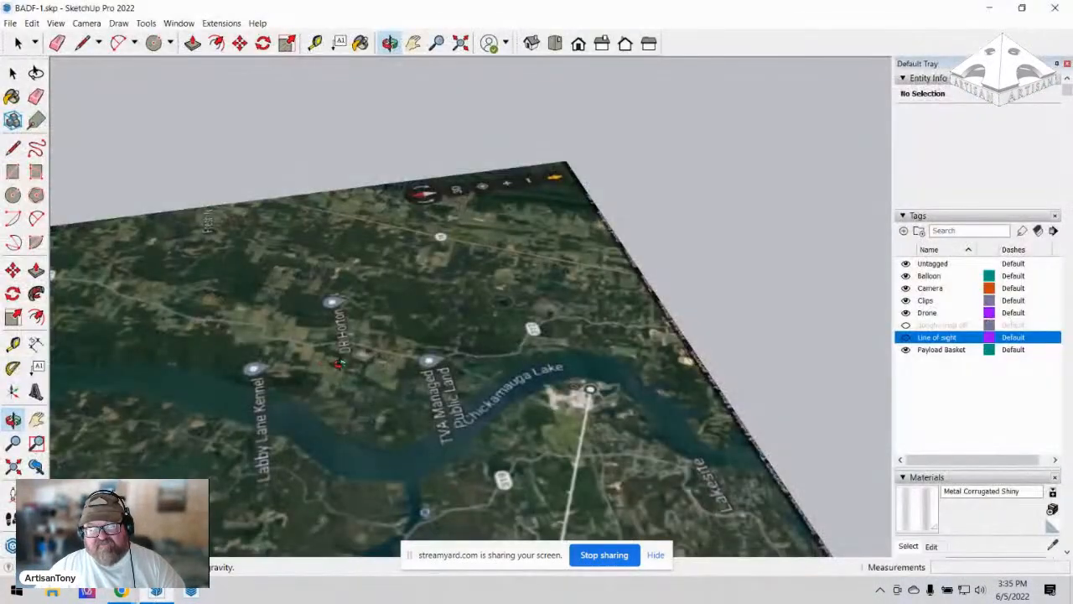
scroll(615, 396, "down", 1)
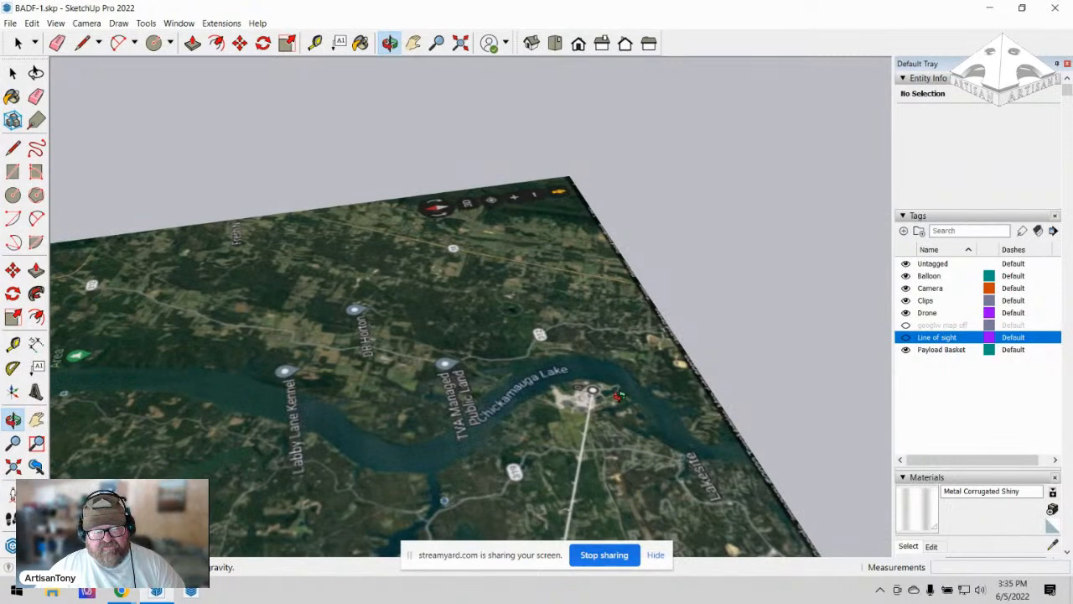
scroll(533, 402, "down", 1)
scroll(543, 392, "down", 6)
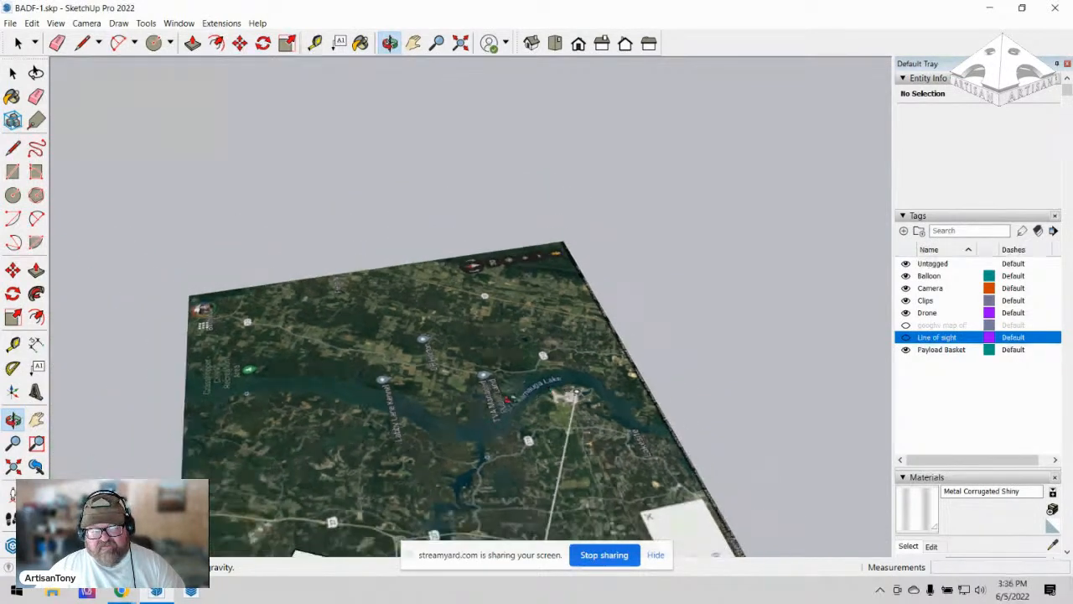
mouse_move(419, 415)
middle_mouse_down()
mouse_move(375, 439)
mouse_move(347, 496)
mouse_move(395, 417)
mouse_move(285, 409)
mouse_move(304, 467)
middle_mouse_up()
scroll(344, 491, "up", 3)
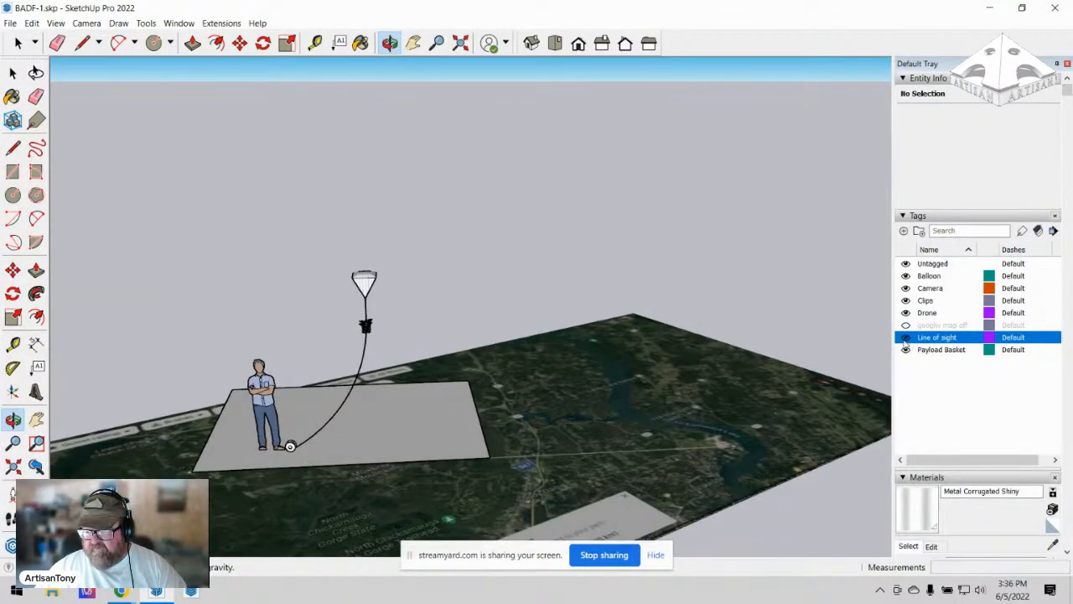
scroll(379, 398, "down", 5)
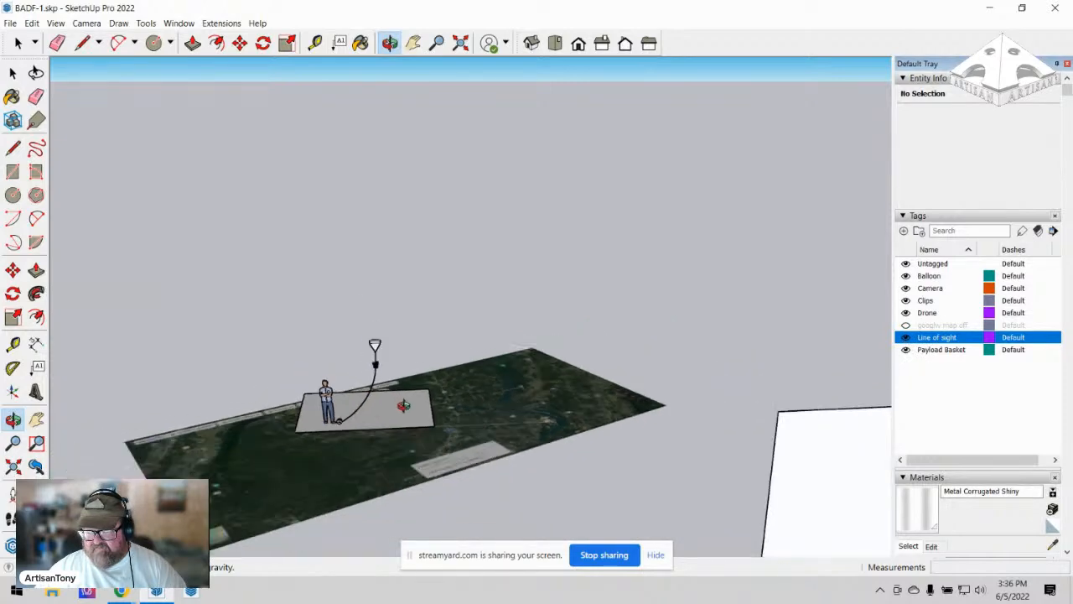
scroll(401, 407, "down", 4)
scroll(399, 415, "up", 3)
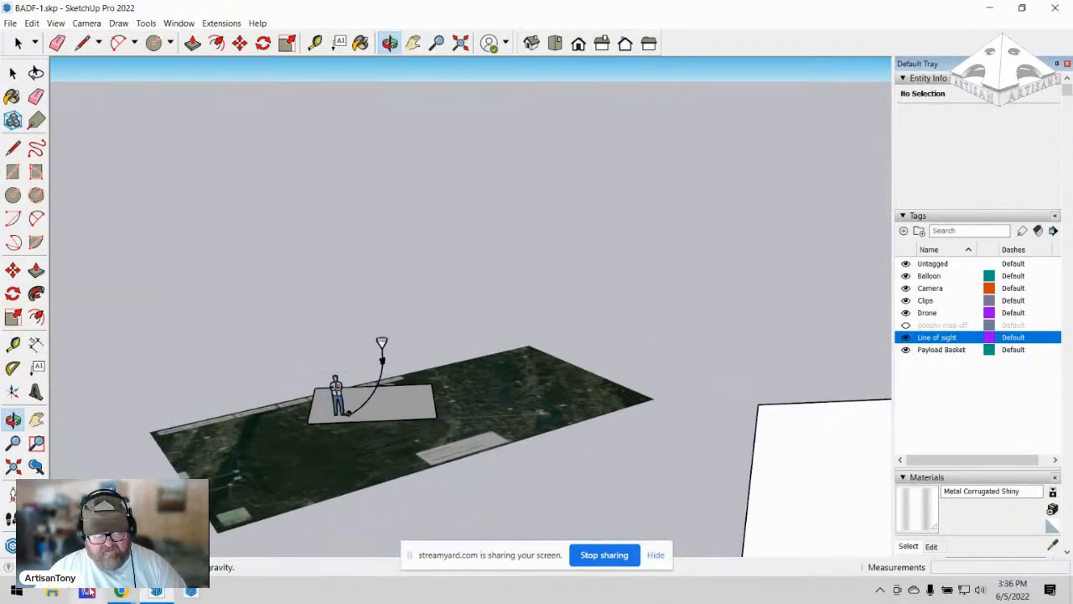
Switch to Chrome and read the latest live-stream comments in StreamYard.
left_click(124, 591)
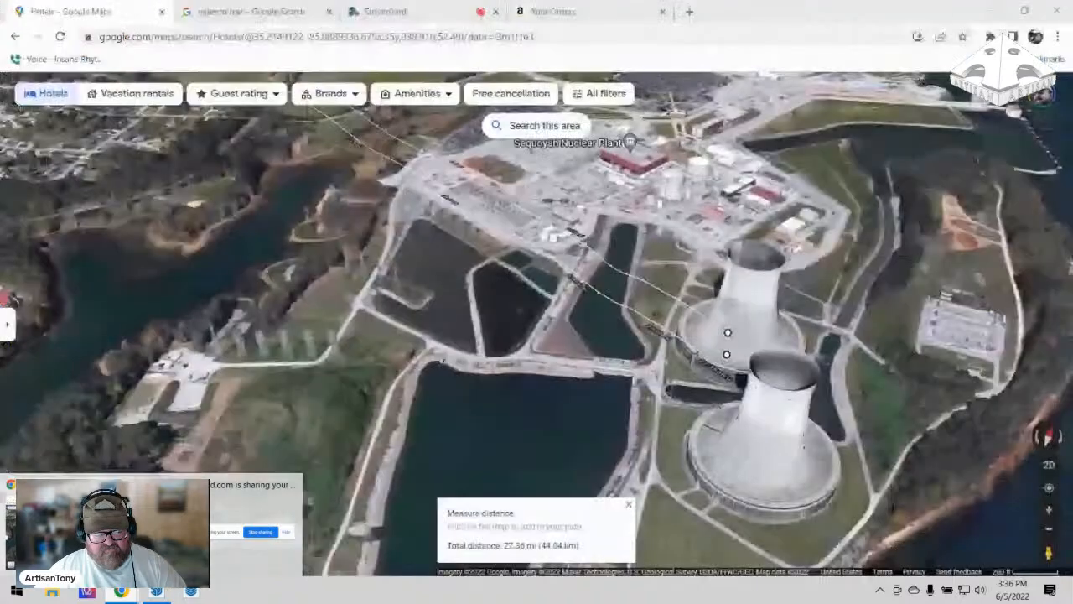
left_click(105, 527)
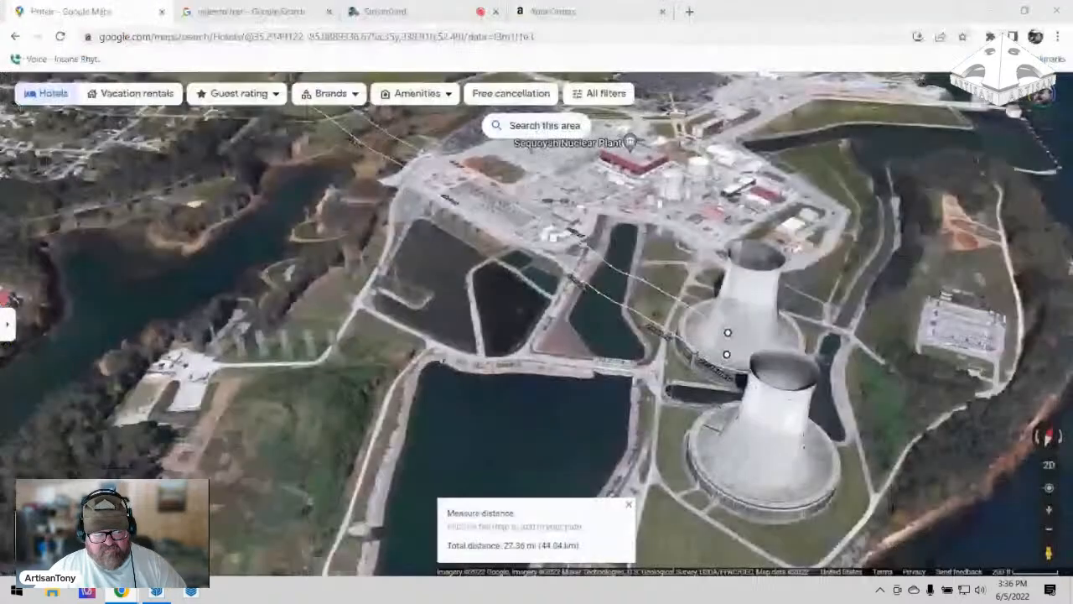
left_click(390, 11)
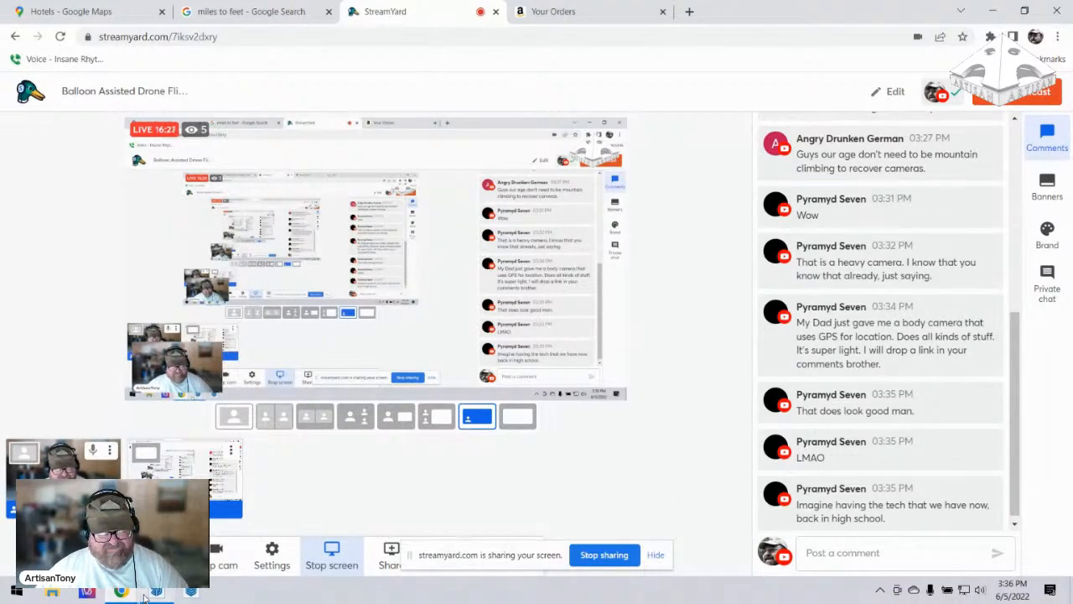
Switch back to SketchUp and inspect the man, balloon rig and launch pad above the satellite map.
key("alt+Tab")
scroll(348, 292, "down", 3)
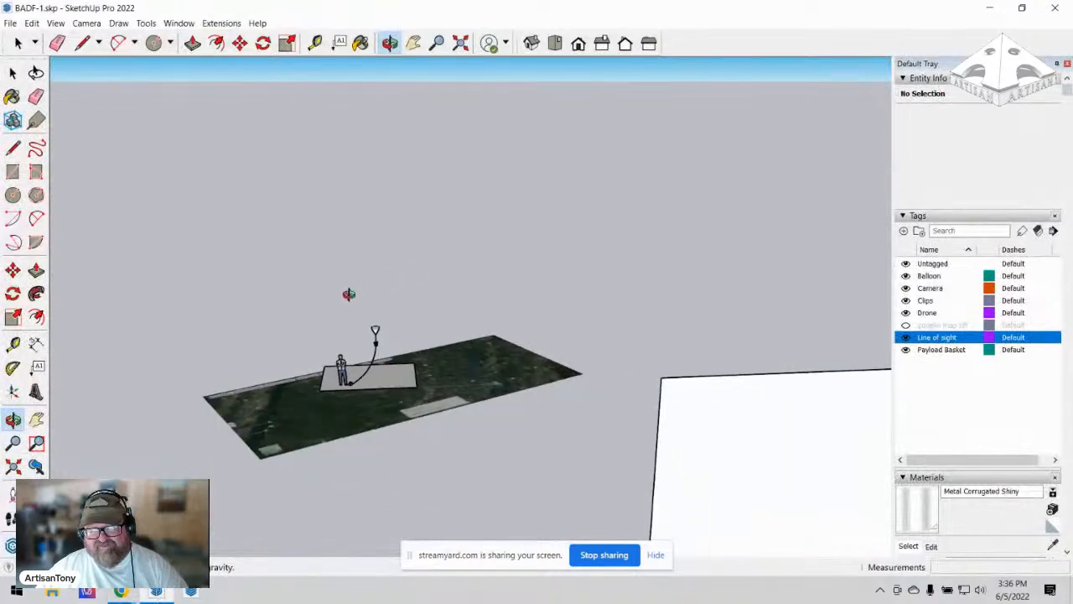
scroll(356, 339, "down", 1)
scroll(385, 360, "up", 6)
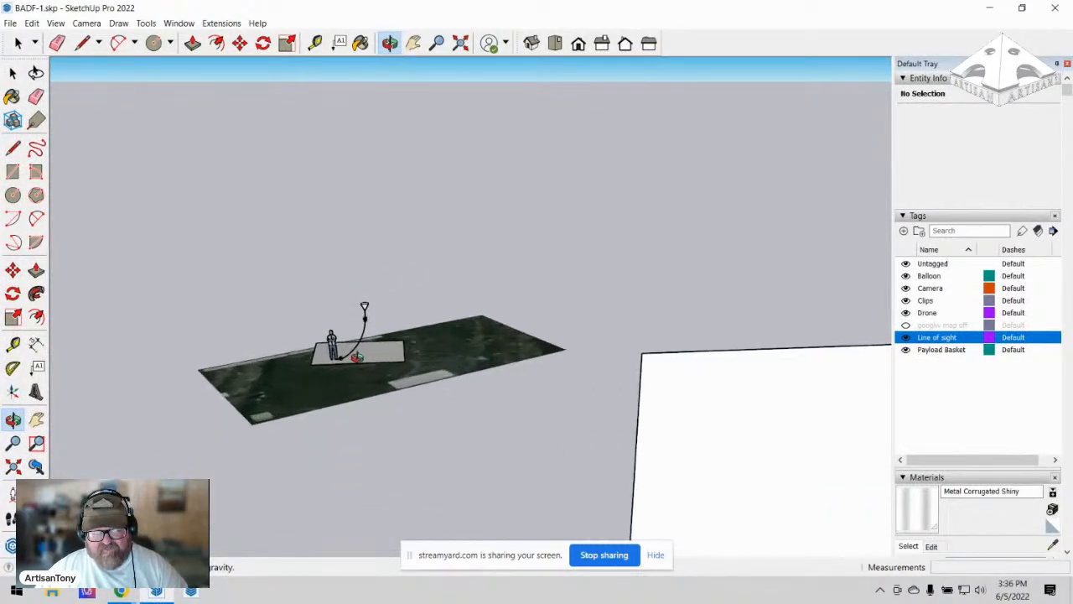
scroll(432, 247, "up", 2)
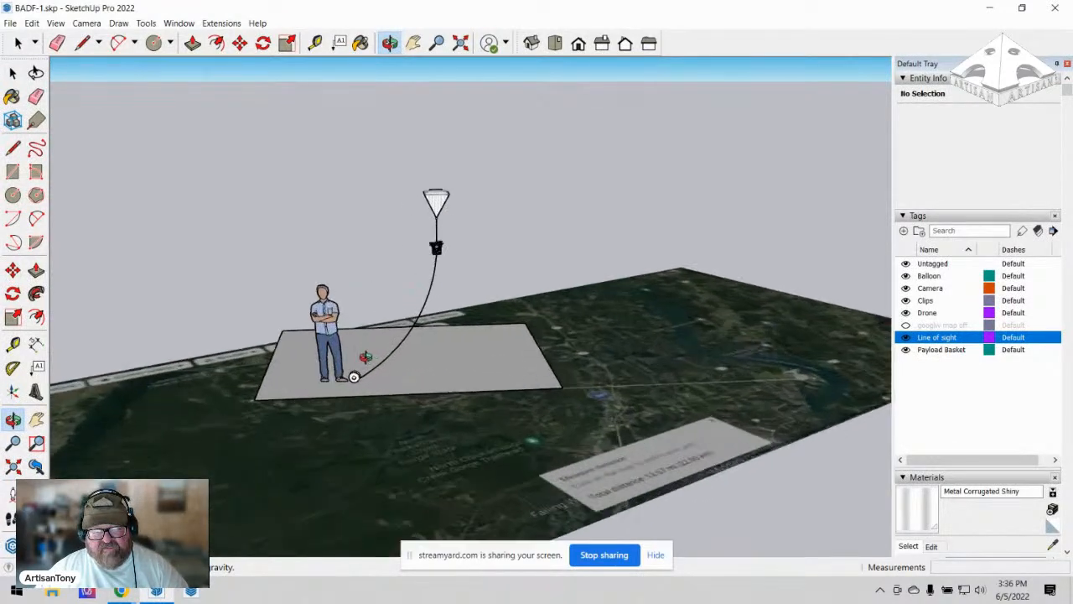
mouse_move(378, 364)
left_mouse_down()
mouse_move(302, 370)
mouse_move(398, 364)
left_mouse_up()
scroll(361, 356, "up", 2)
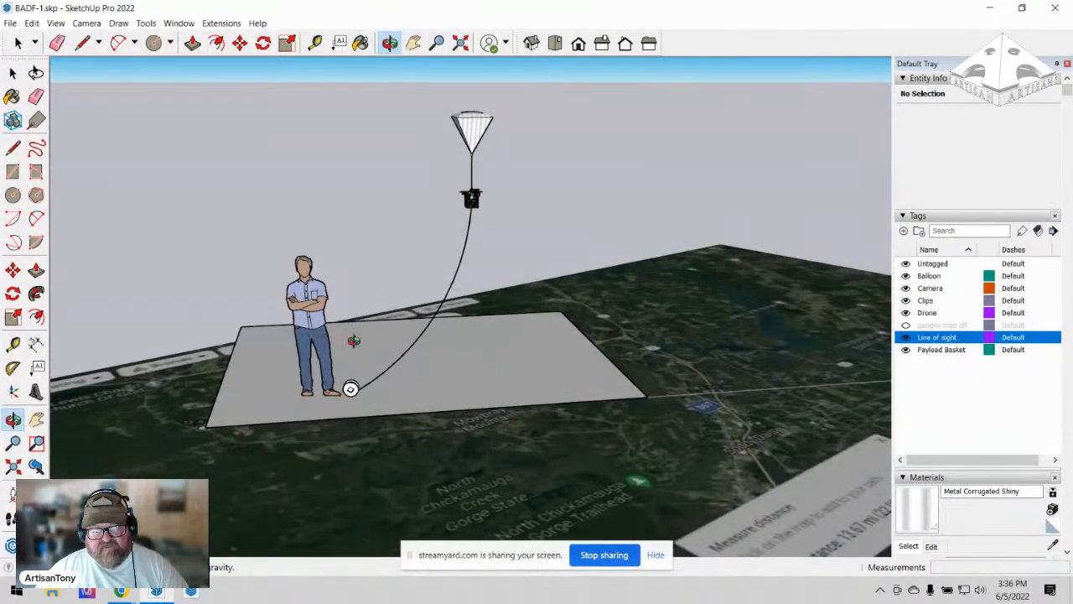
Examine the full-scale side profile of the terrain and the sight line extending beyond the satellite map.
scroll(350, 388, "down", 6)
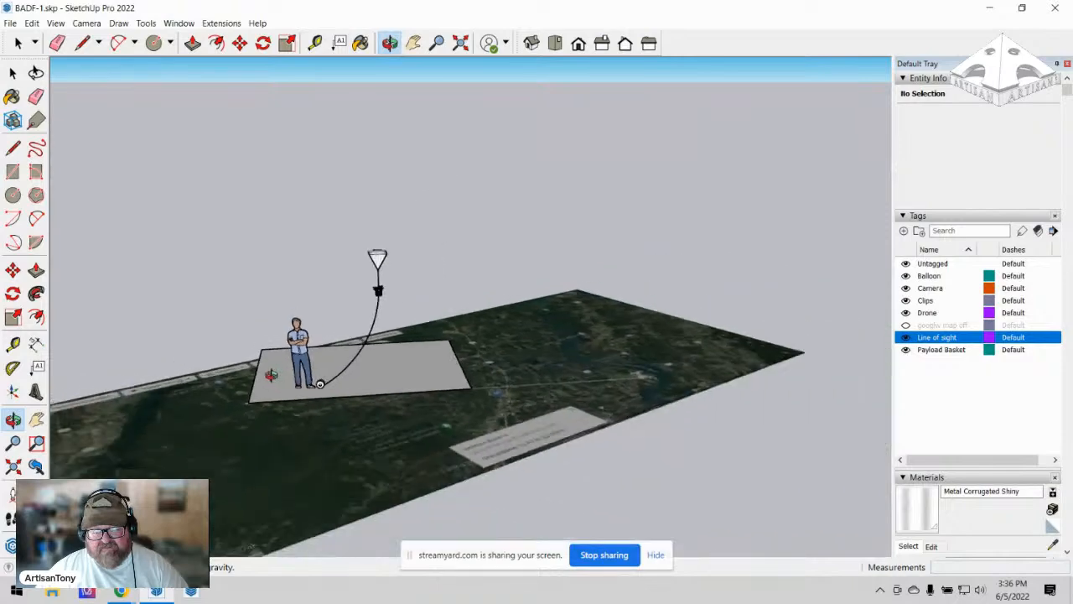
scroll(233, 387, "down", 6)
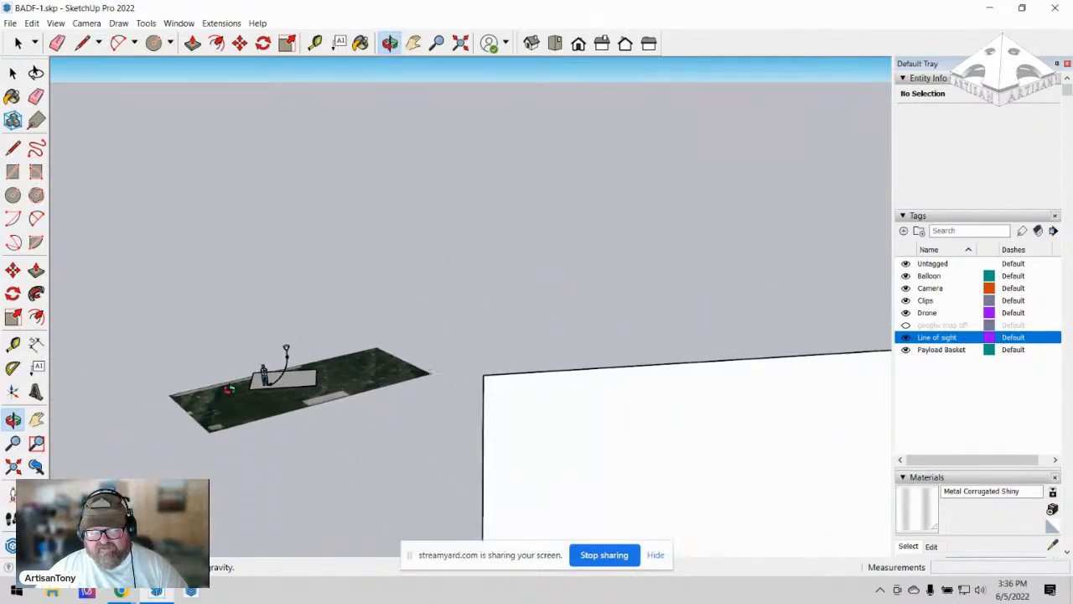
scroll(203, 398, "down", 3)
left_click_drag(387, 455, 336, 421)
scroll(242, 394, "down", 1)
scroll(235, 391, "down", 6)
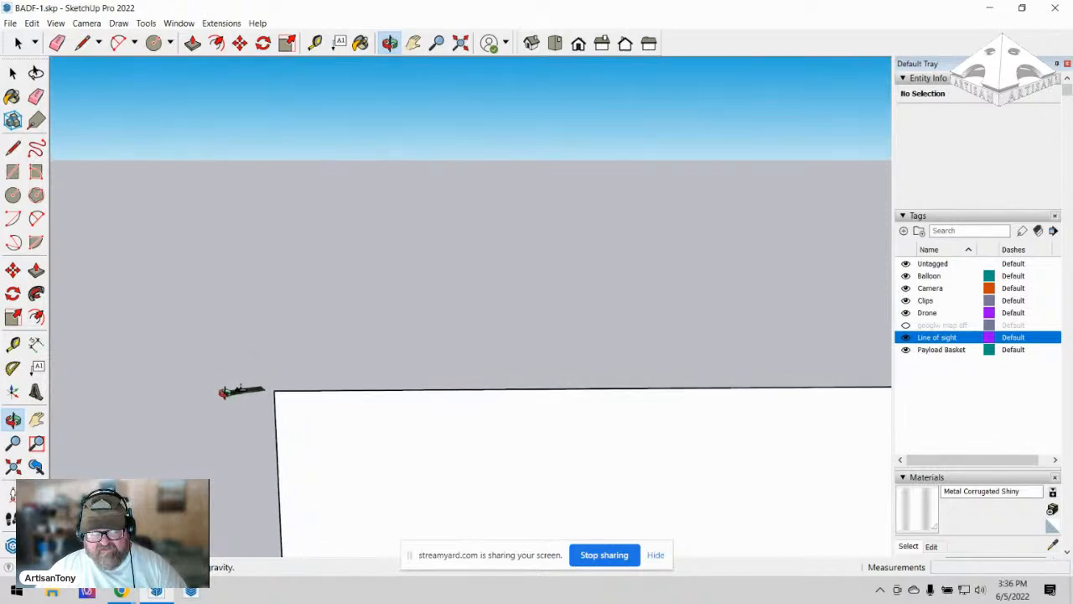
scroll(223, 397, "down", 8)
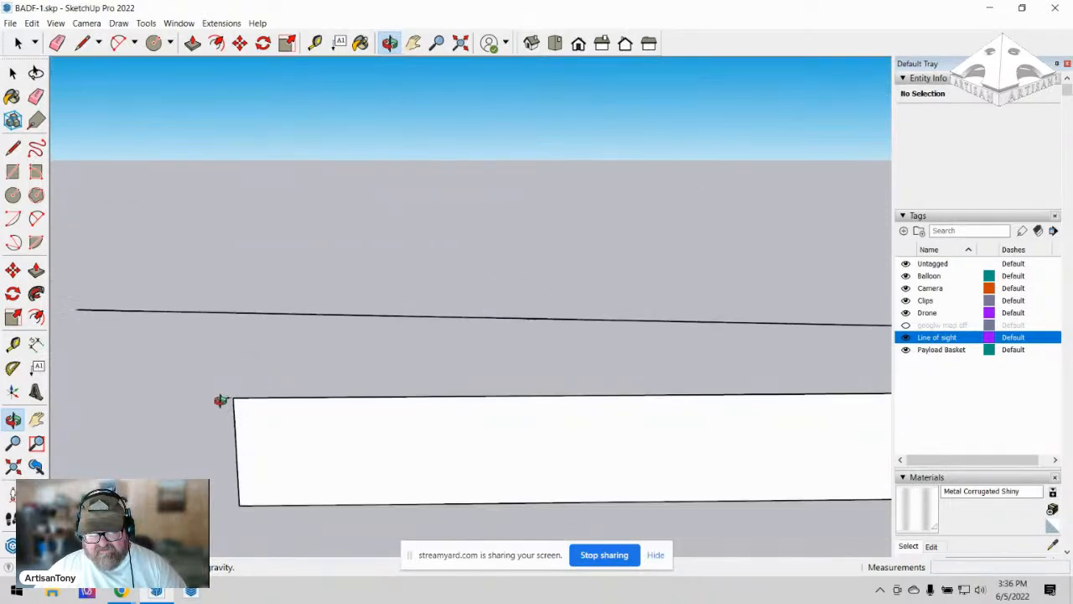
scroll(220, 408, "down", 5)
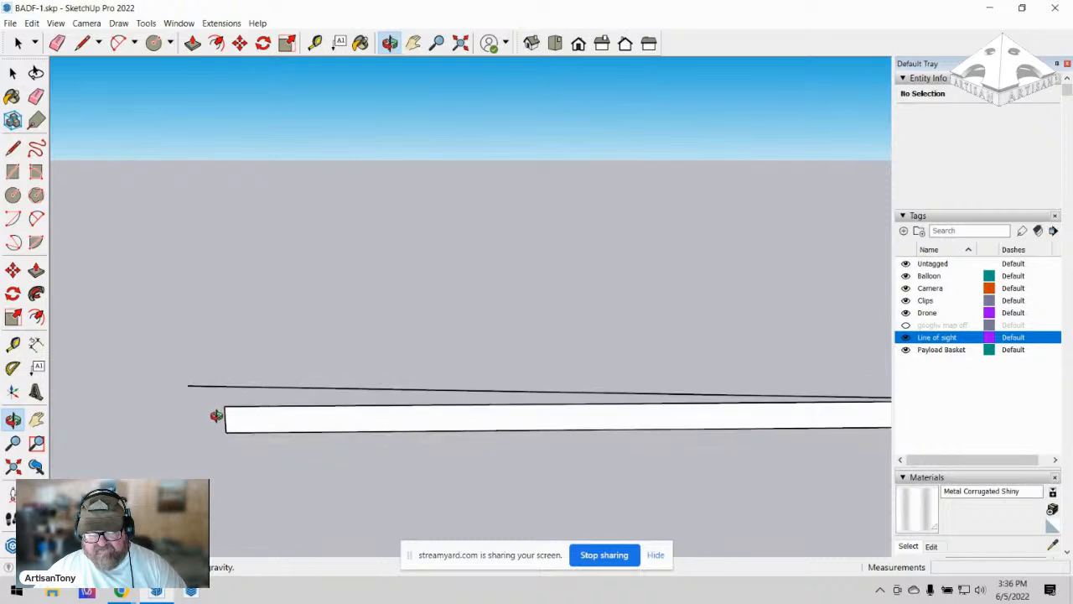
Inspect where the sight line passes the stepped edge of the white terrain profile.
middle_click_drag(656, 412, 626, 366)
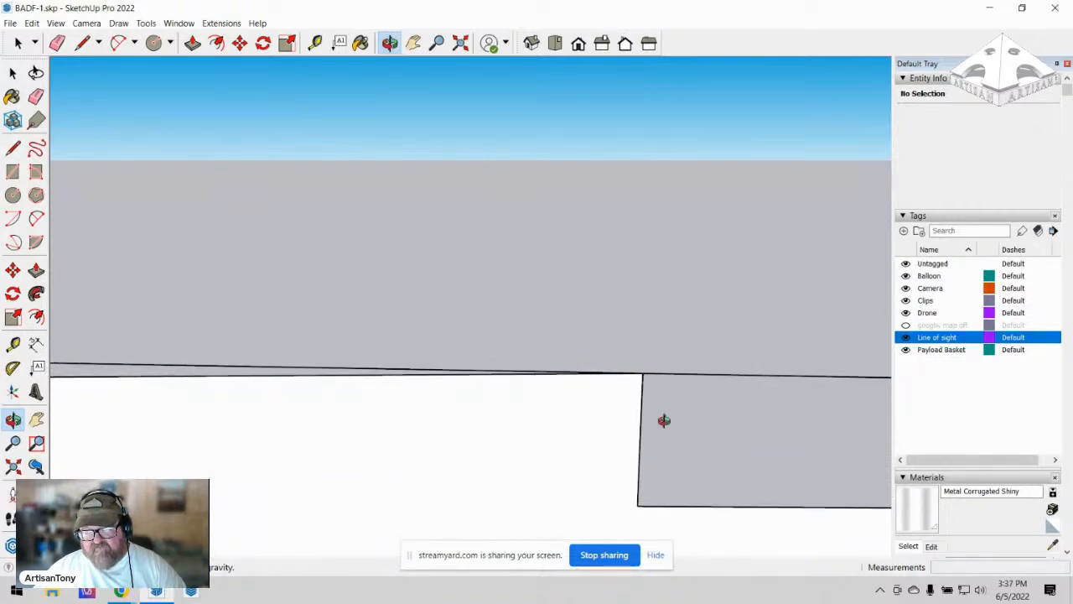
left_click_drag(637, 380, 646, 416)
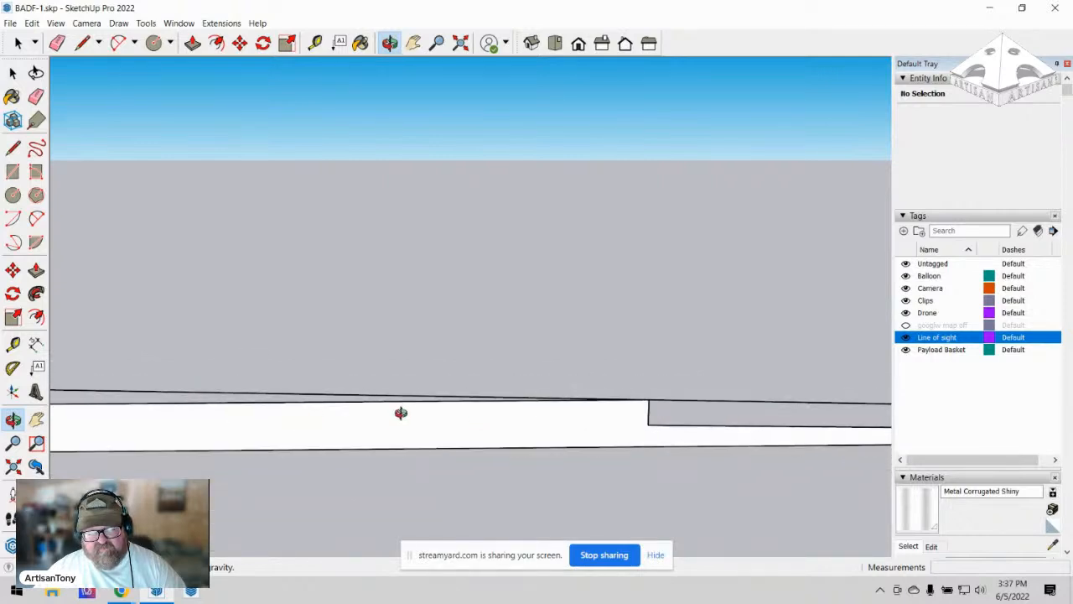
left_click_drag(713, 415, 335, 407)
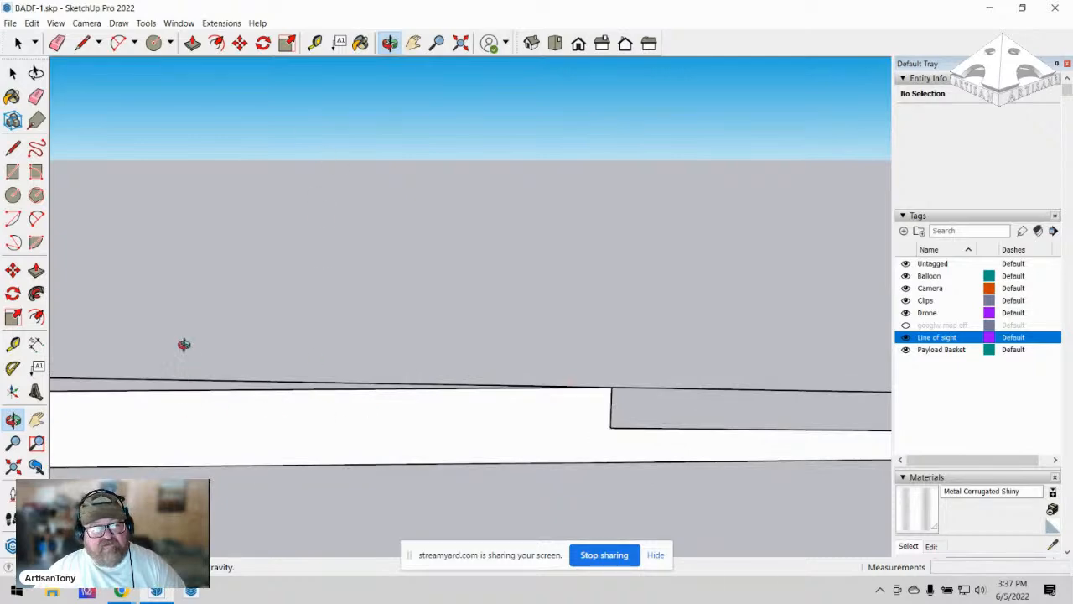
Switch to Google Maps in Chrome and view the whole measured line from Sequoyah Nuclear Plant back to its starting point.
mouse_move(126, 593)
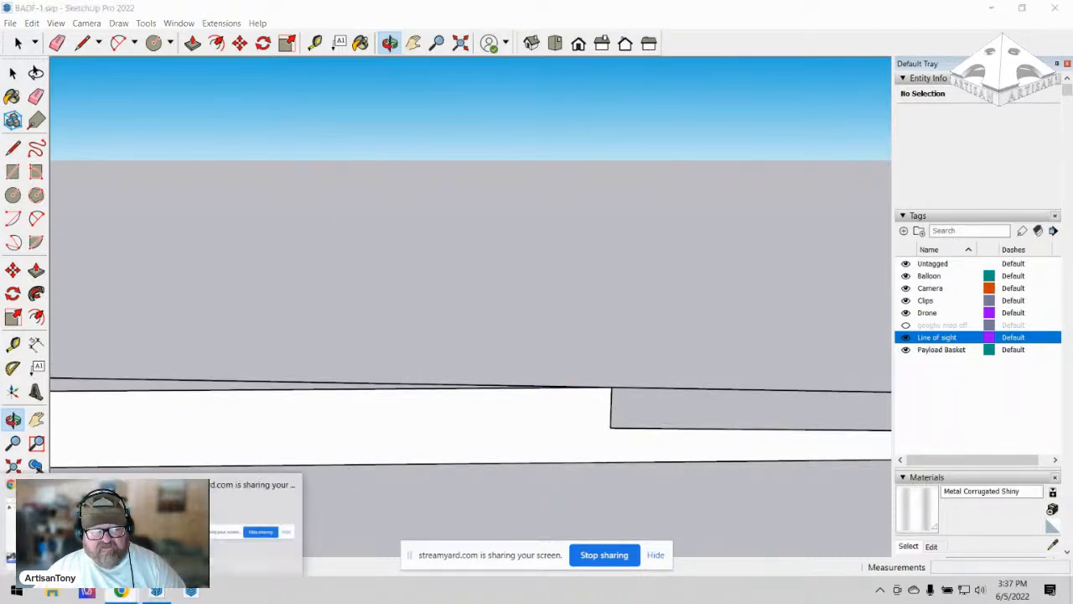
left_click(80, 528)
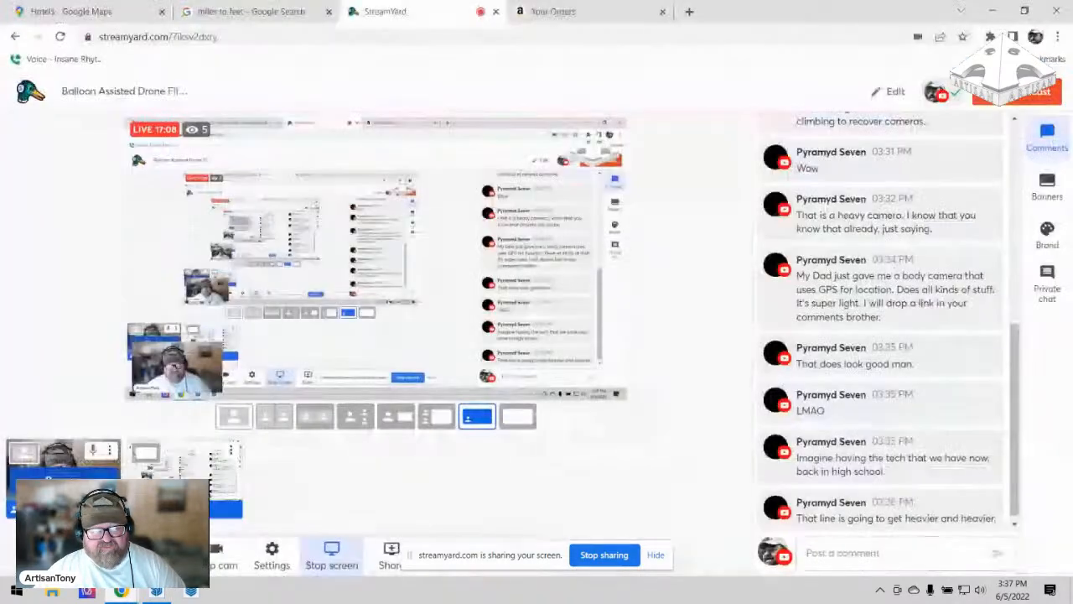
left_click(280, 18)
left_click(74, 12)
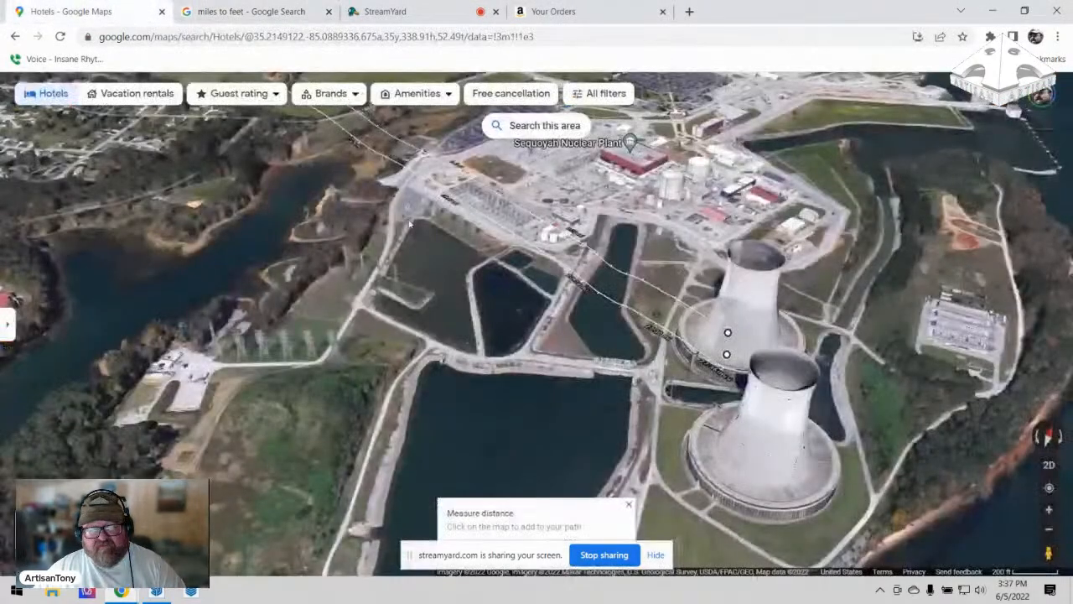
scroll(700, 516, "down", 3)
scroll(764, 531, "down", 5)
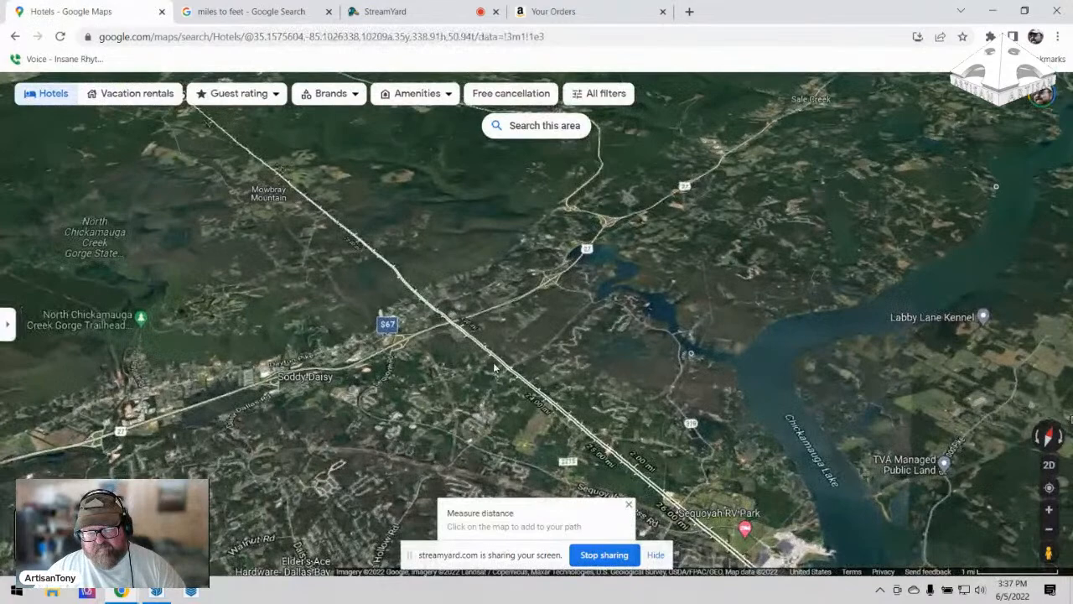
left_click_drag(460, 301, 499, 394, "ctrl")
scroll(499, 396, "down", 5)
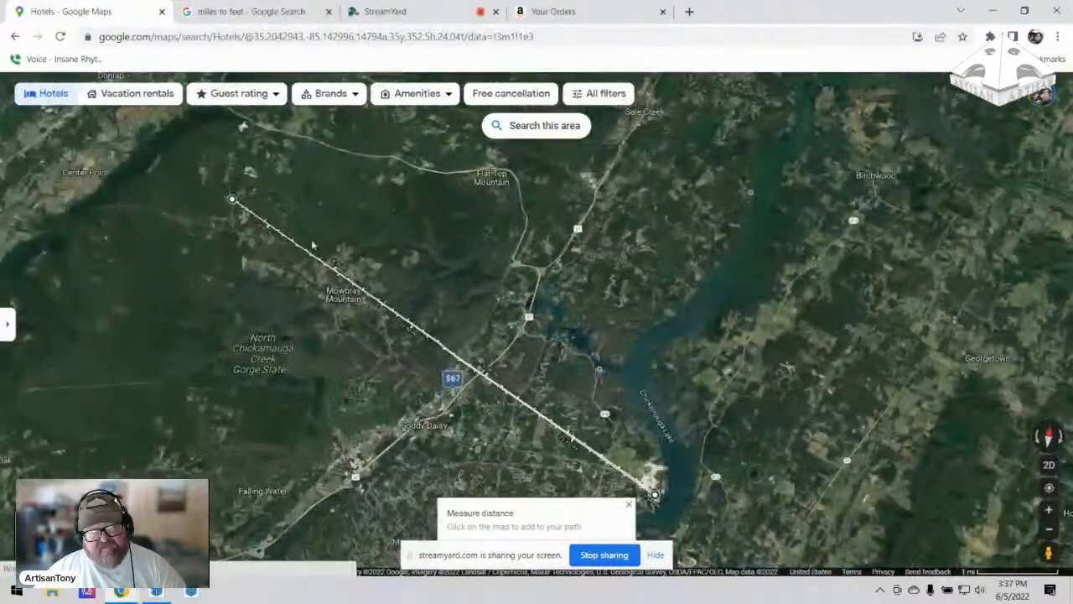
Inspect the highway and terrain around Flat Top Mountain, north of the measured line.
scroll(671, 197, "up", 5)
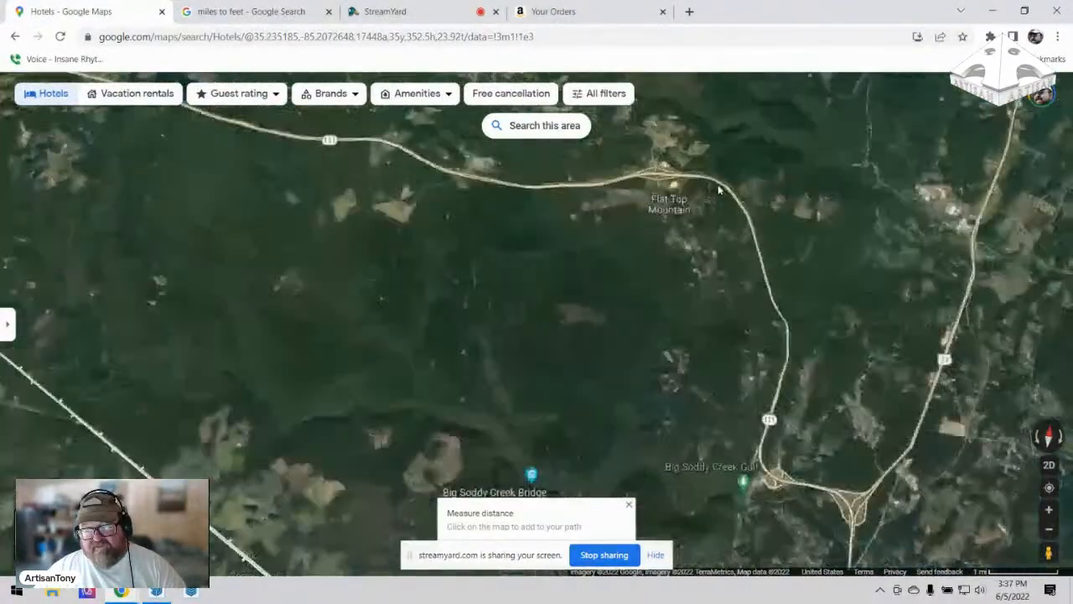
scroll(561, 269, "down", 1)
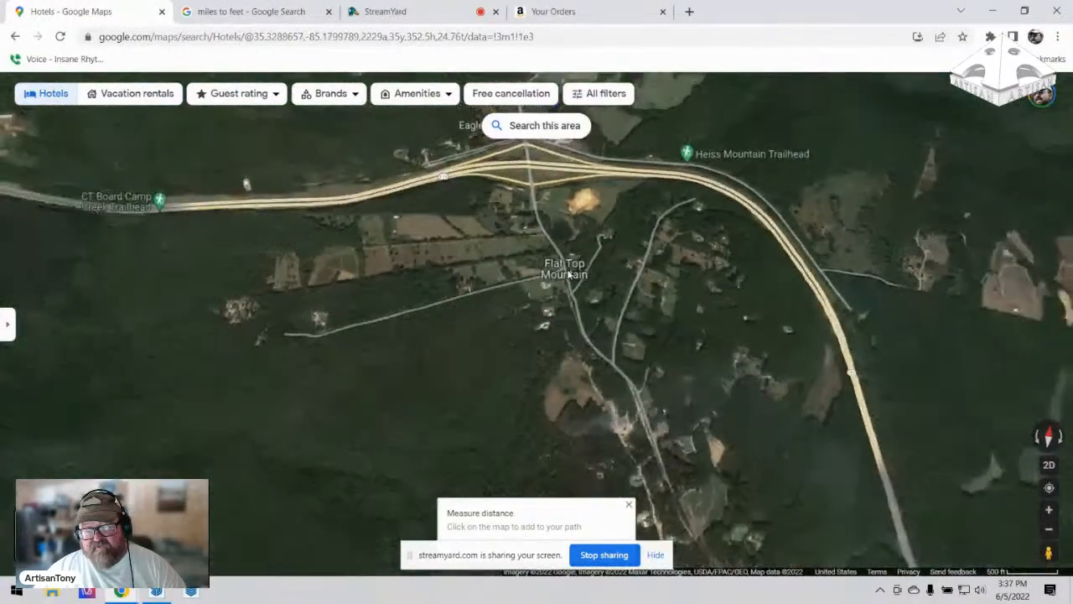
scroll(594, 285, "down", 1)
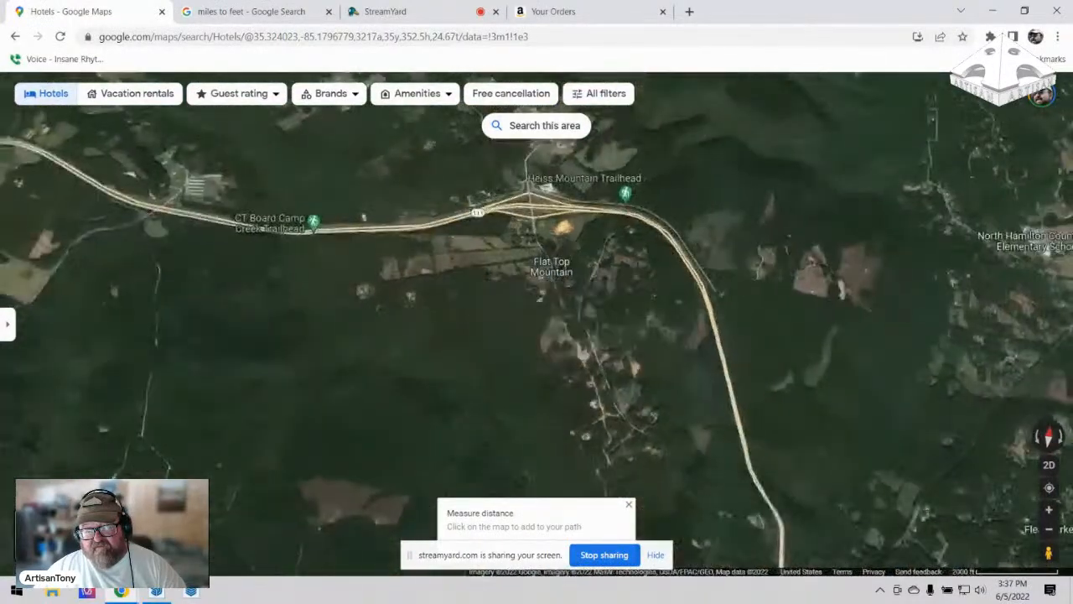
Switch to SketchUp and check the sight line's clearance over the step in the terrain profile.
left_click(156, 593)
left_click_drag(305, 371, 498, 400)
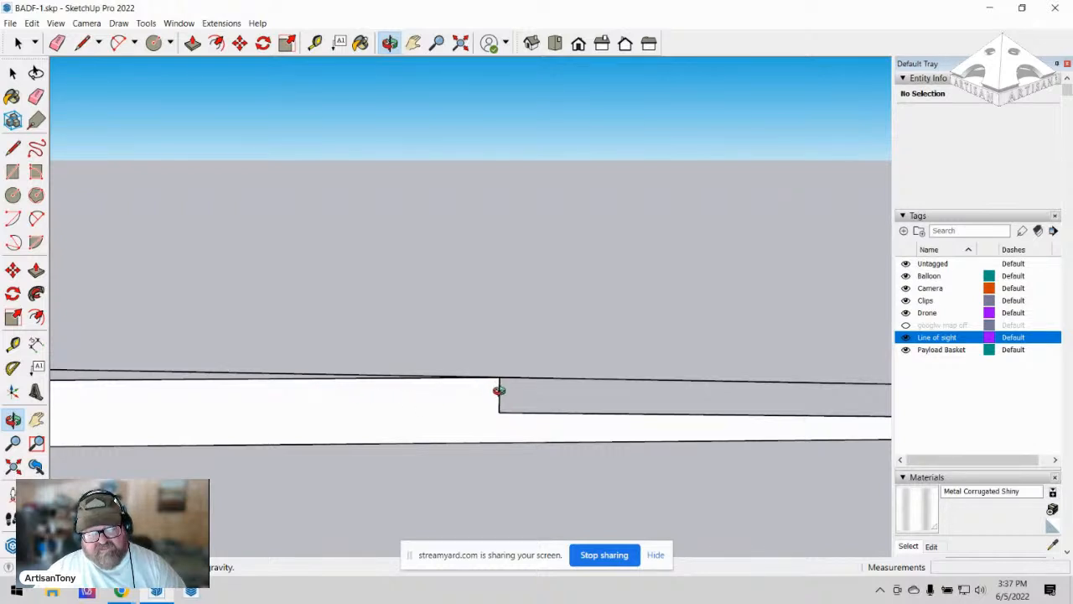
left_click_drag(499, 399, 630, 402)
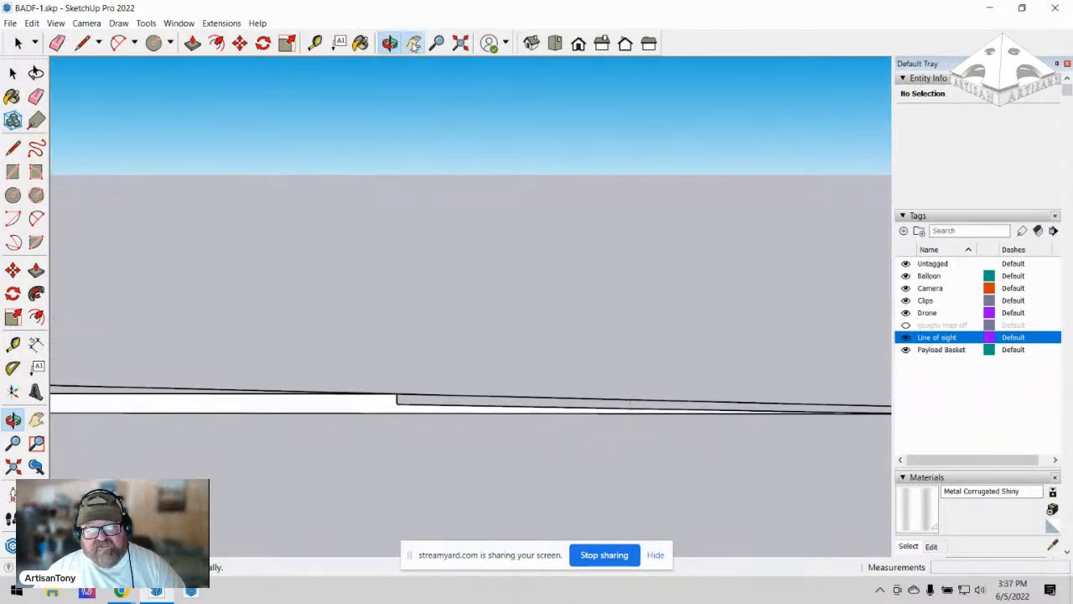
Follow the sight line to the far end of the profile and inspect the two cooling towers standing there.
left_click(413, 43)
left_click_drag(769, 427, 368, 416)
scroll(560, 411, "up", 8)
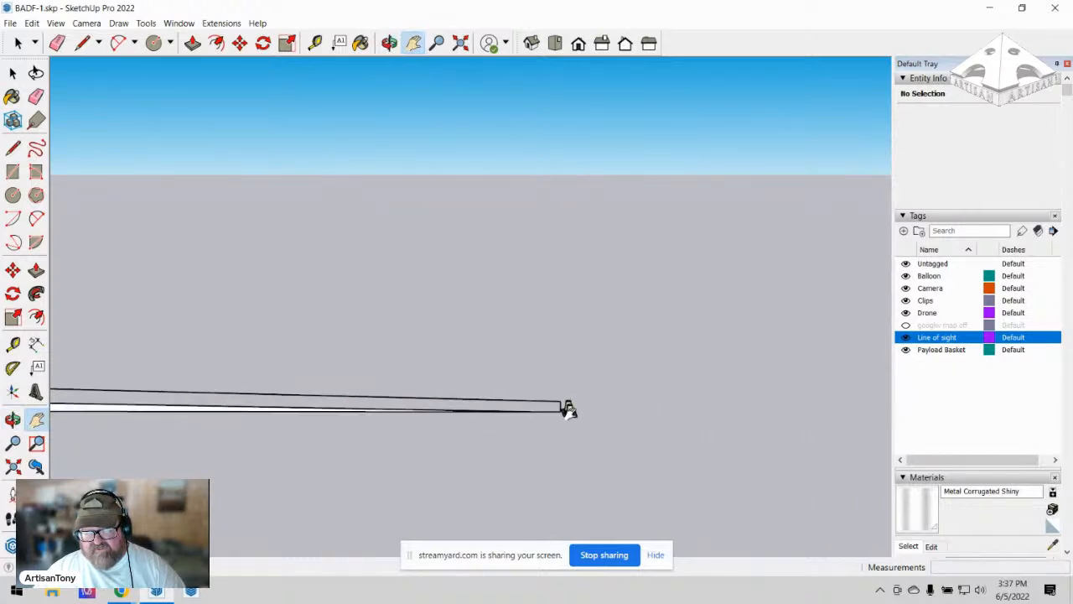
scroll(578, 423, "up", 2)
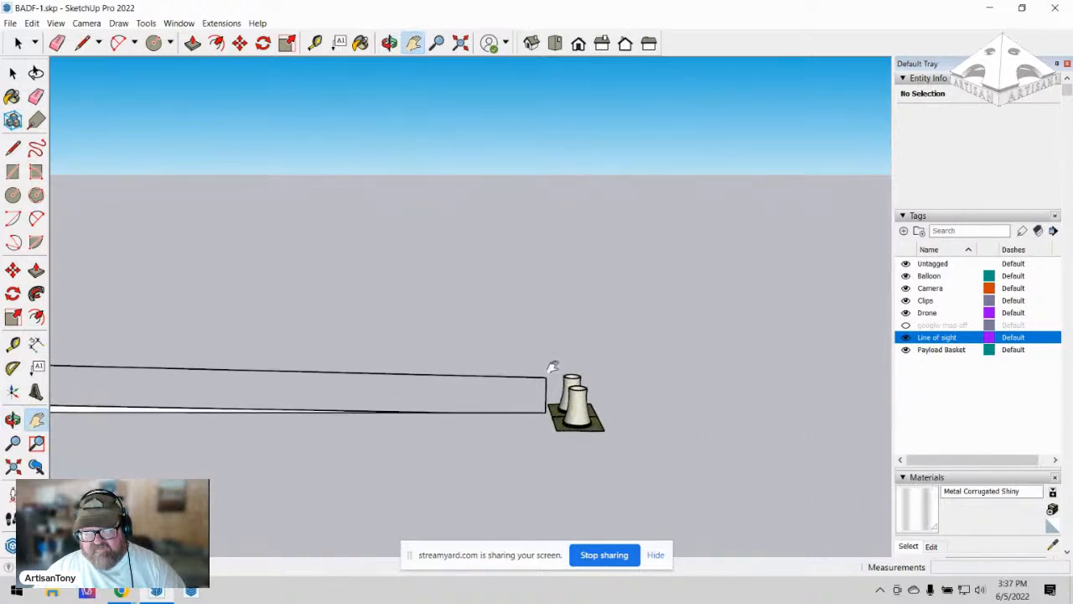
left_click_drag(571, 415, 668, 424)
scroll(668, 423, "up", 1)
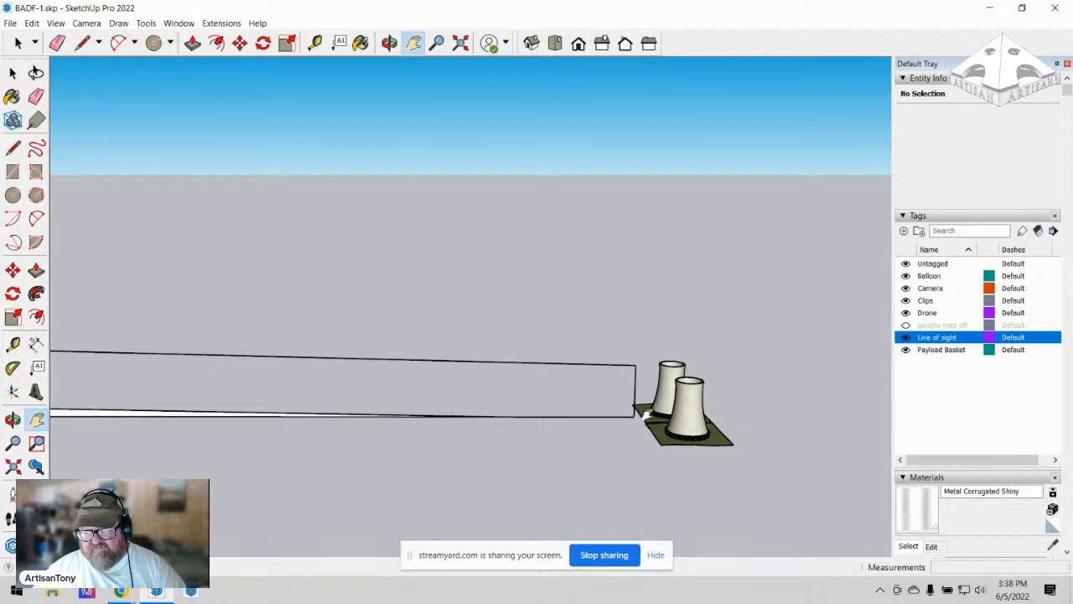
scroll(680, 411, "up", 3)
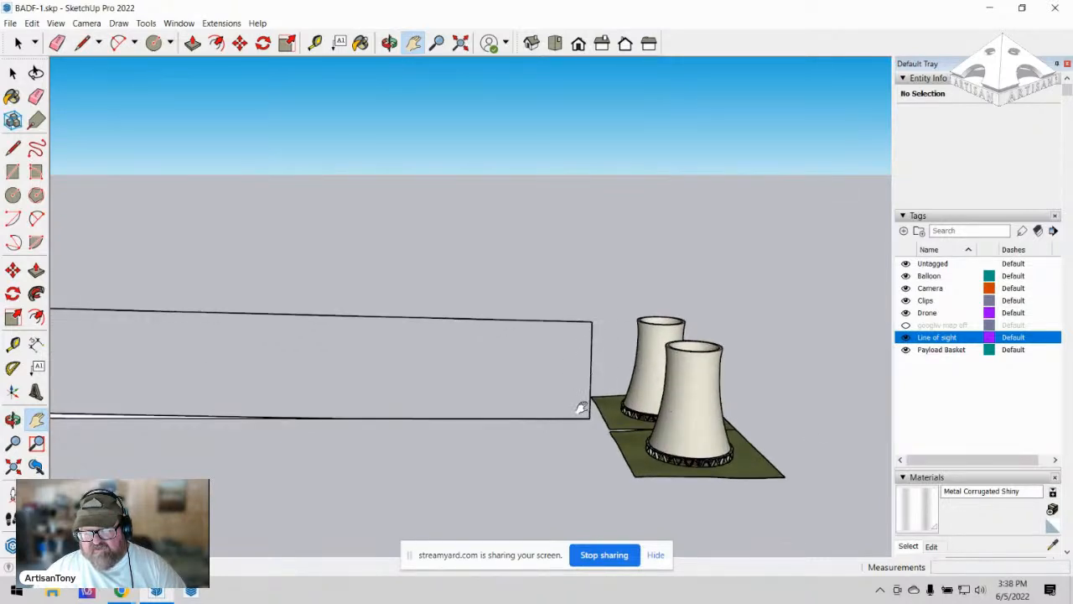
Draw a 400' vertical line at the cooling-tower end of the profile, from its base up to the sight line.
left_click(98, 42)
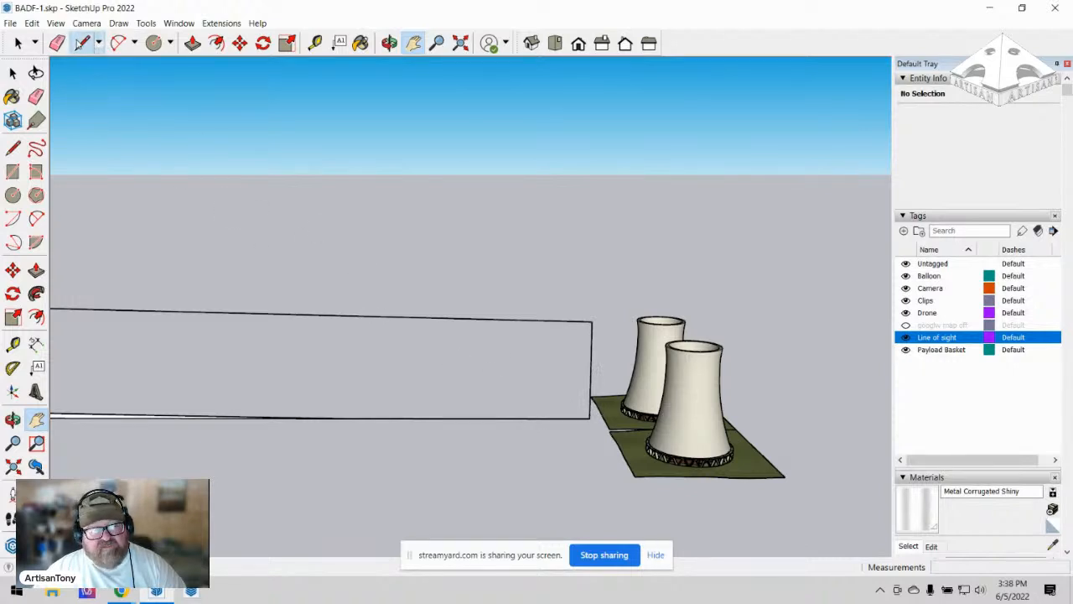
key("l")
left_click(589, 417)
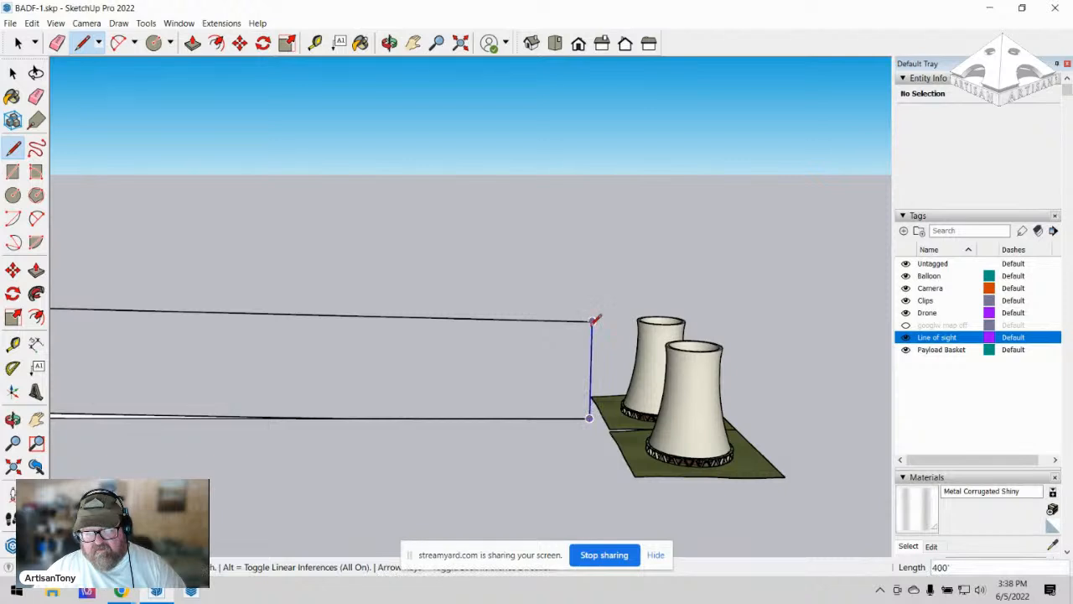
left_click(593, 321)
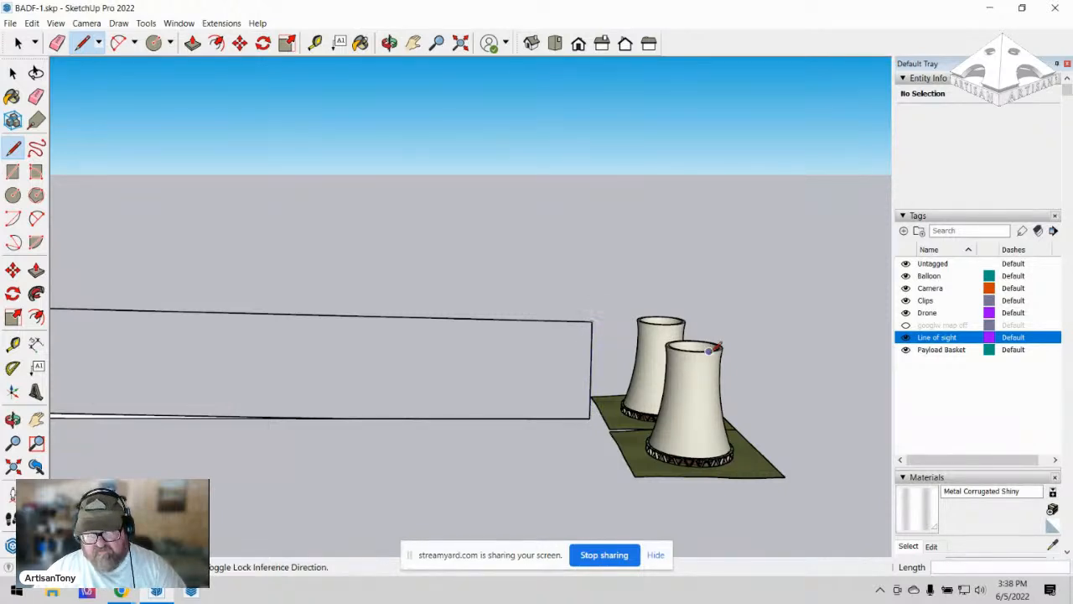
Draw a vertical line at the opposite end of the profile, from the terrain's upper corner up to the sight line.
scroll(714, 348, "down", 3)
scroll(767, 353, "down", 5)
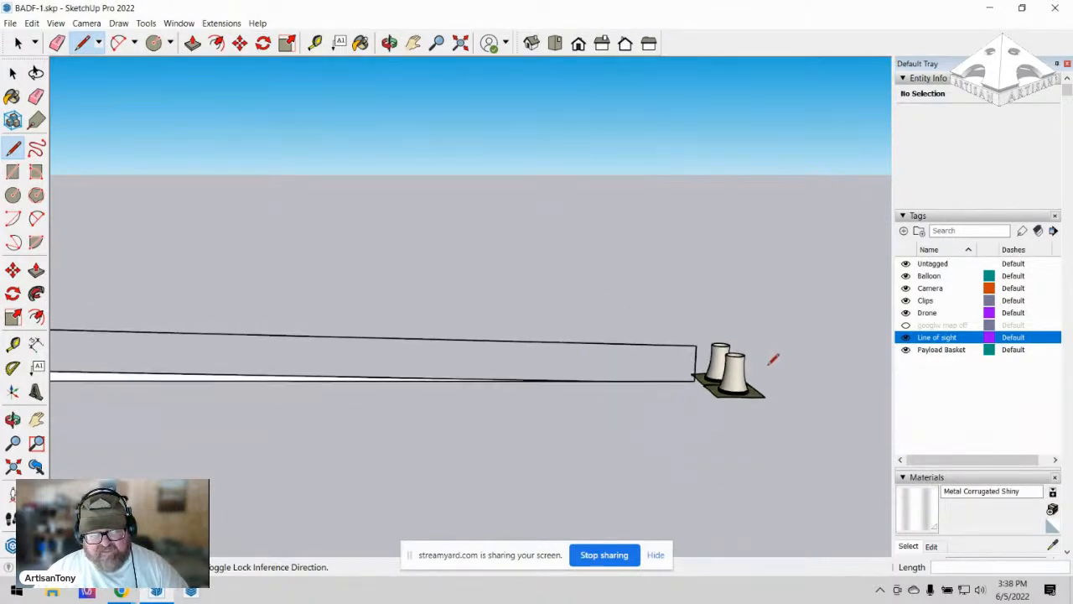
scroll(772, 361, "down", 3)
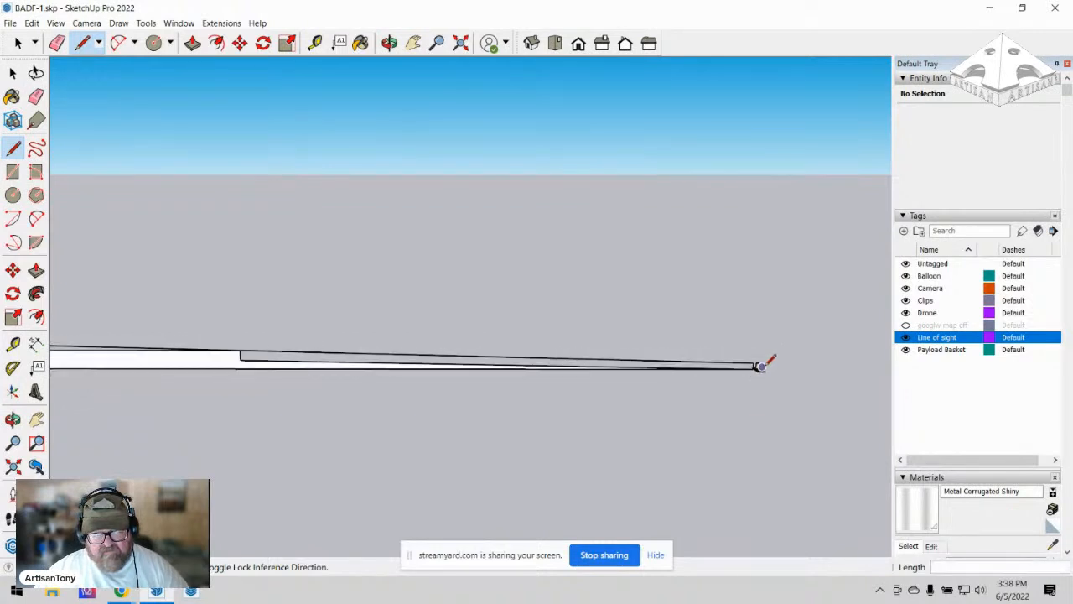
scroll(312, 353, "up", 4)
scroll(309, 355, "up", 3)
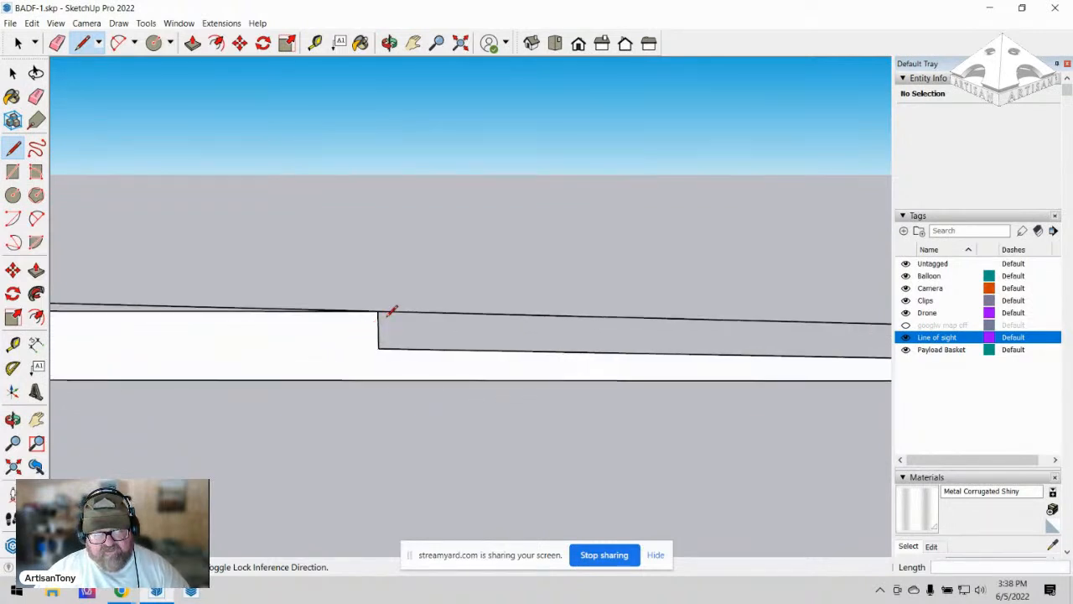
scroll(643, 369, "down", 5)
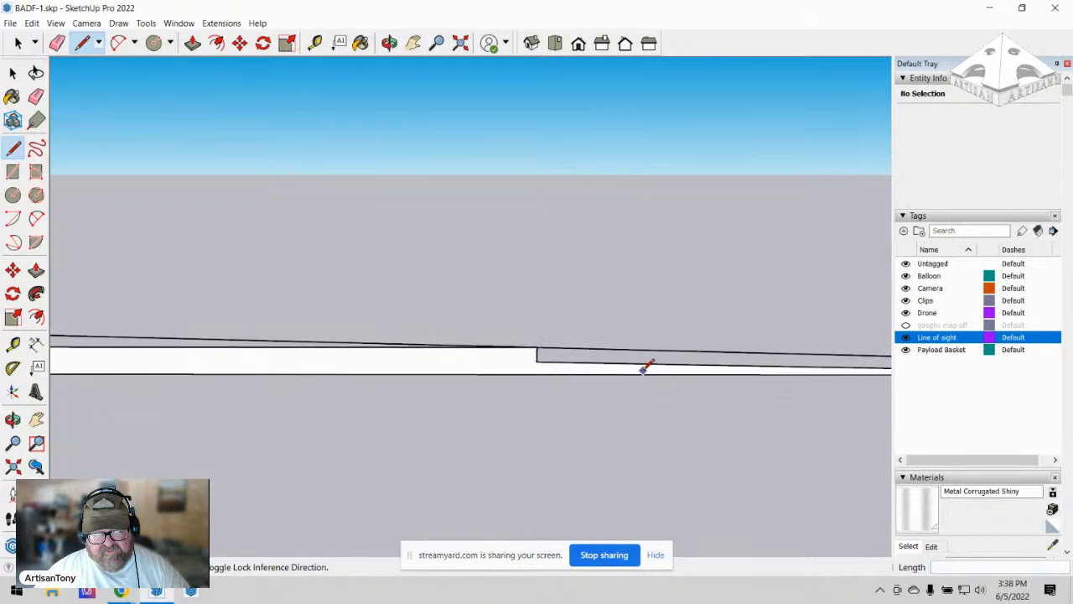
scroll(643, 369, "down", 3)
scroll(201, 367, "up", 4)
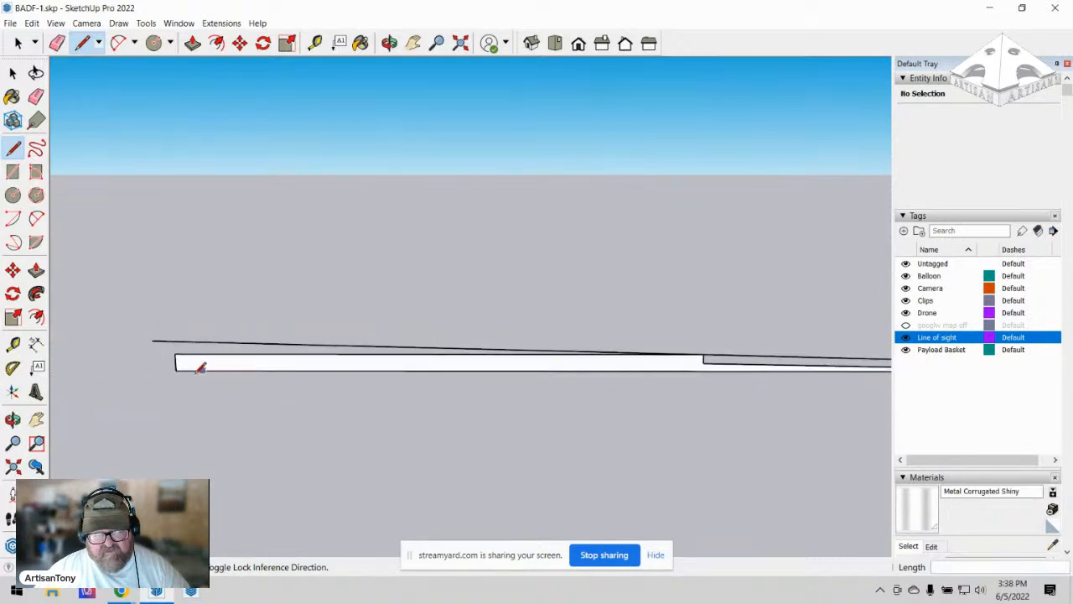
scroll(170, 350, "up", 5)
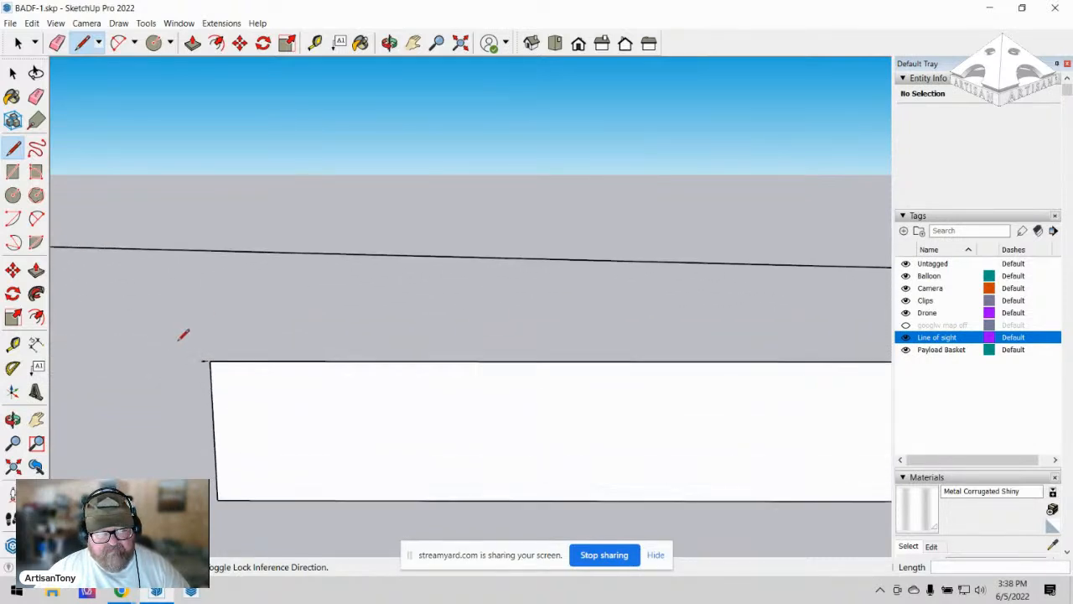
left_click(217, 365)
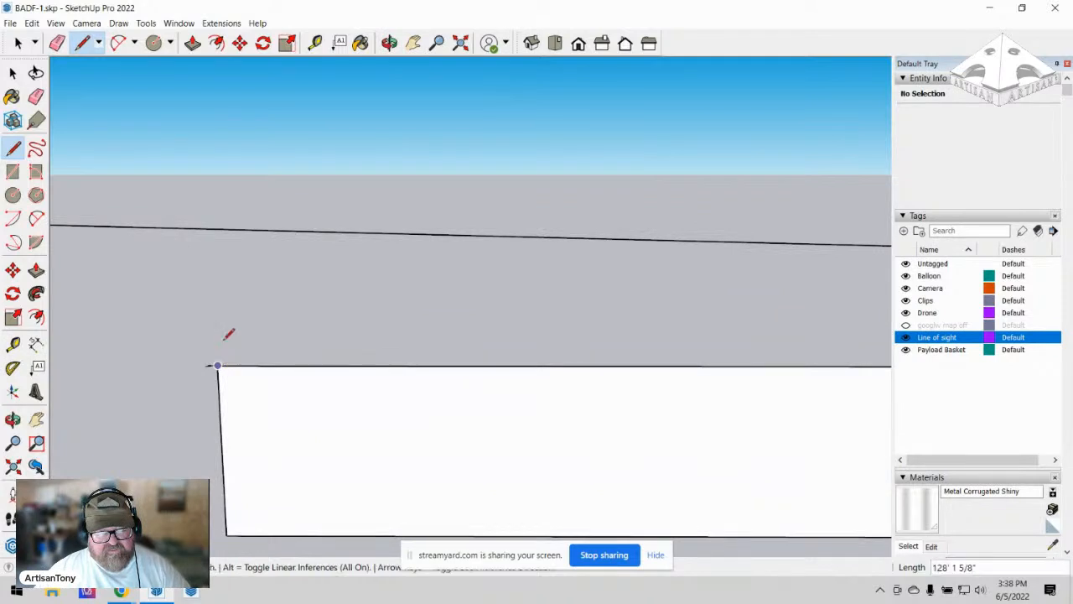
left_click(211, 227)
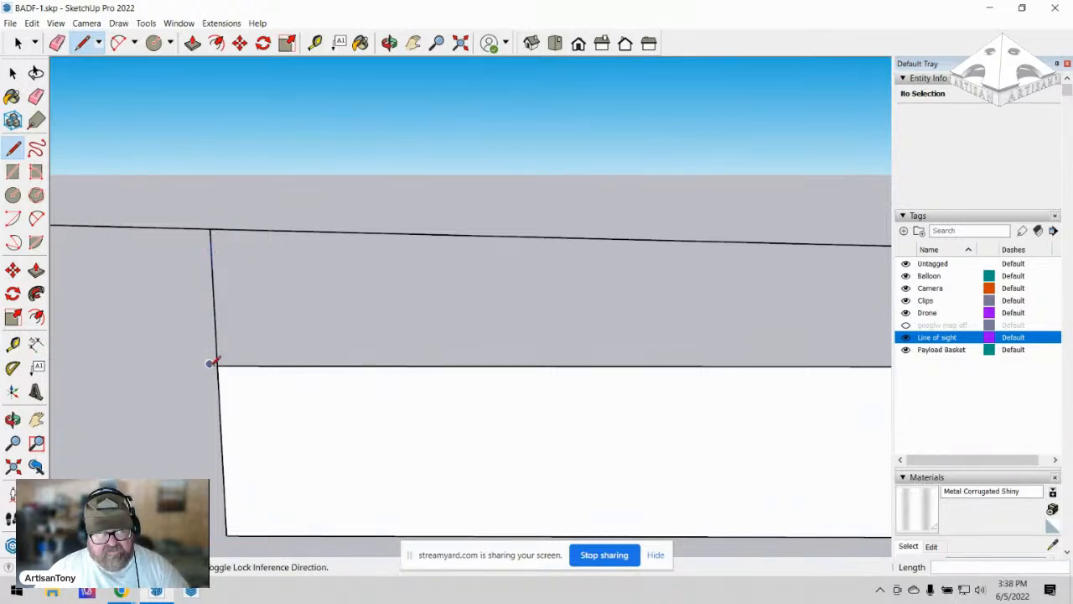
View the launch site beyond the profile's starting end, with the standing figure, tether reel, balloon and drone over the map.
middle_click_drag(244, 365, 197, 353)
scroll(201, 353, "up", 5)
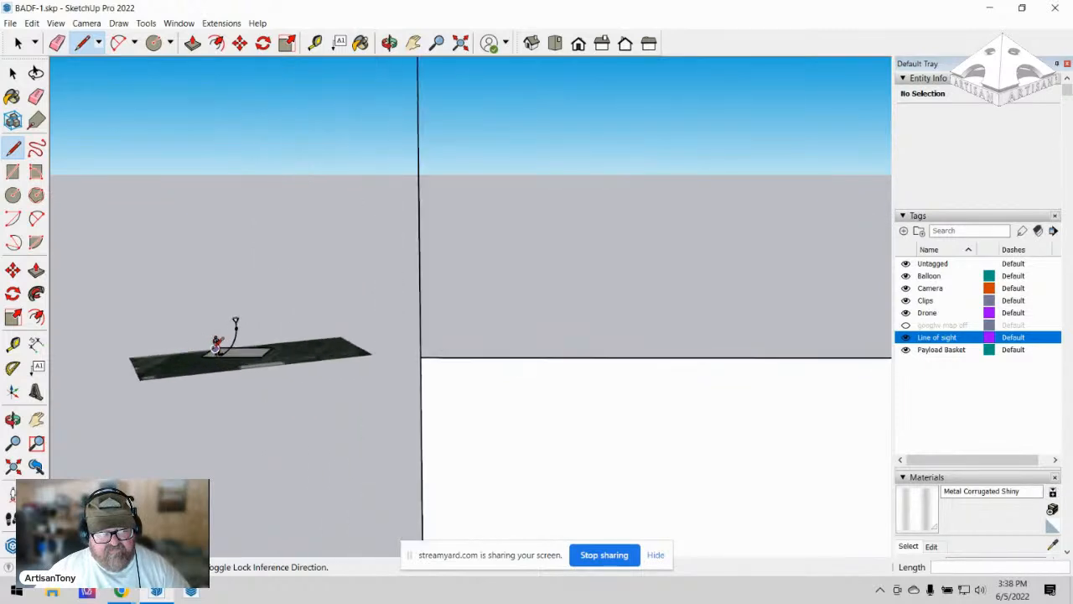
left_click(390, 42)
left_click_drag(300, 269, 309, 353)
scroll(308, 352, "up", 8)
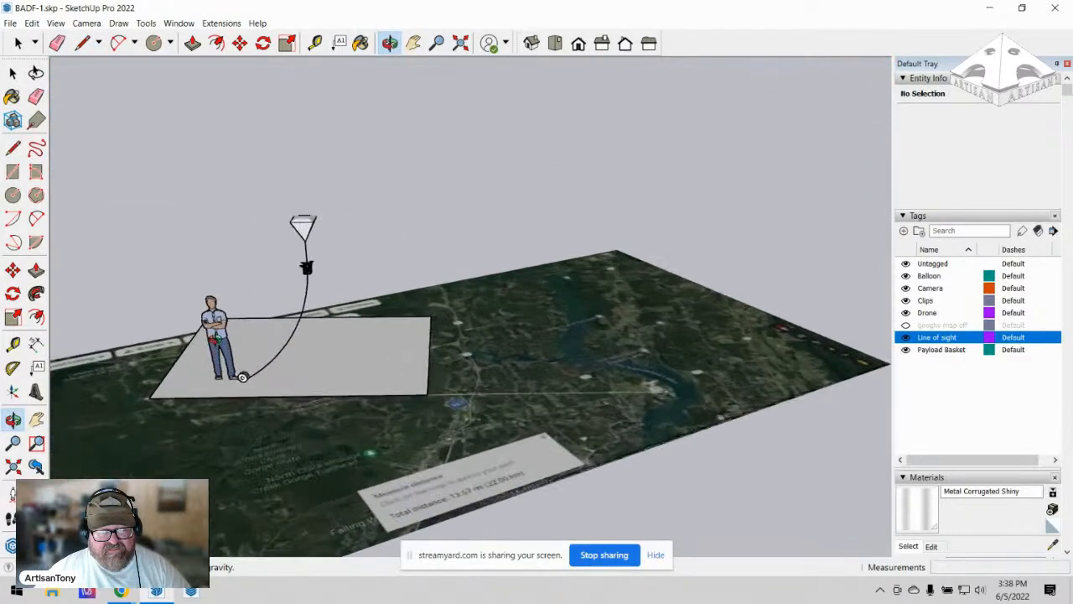
scroll(312, 356, "down", 3)
scroll(276, 268, "up", 4)
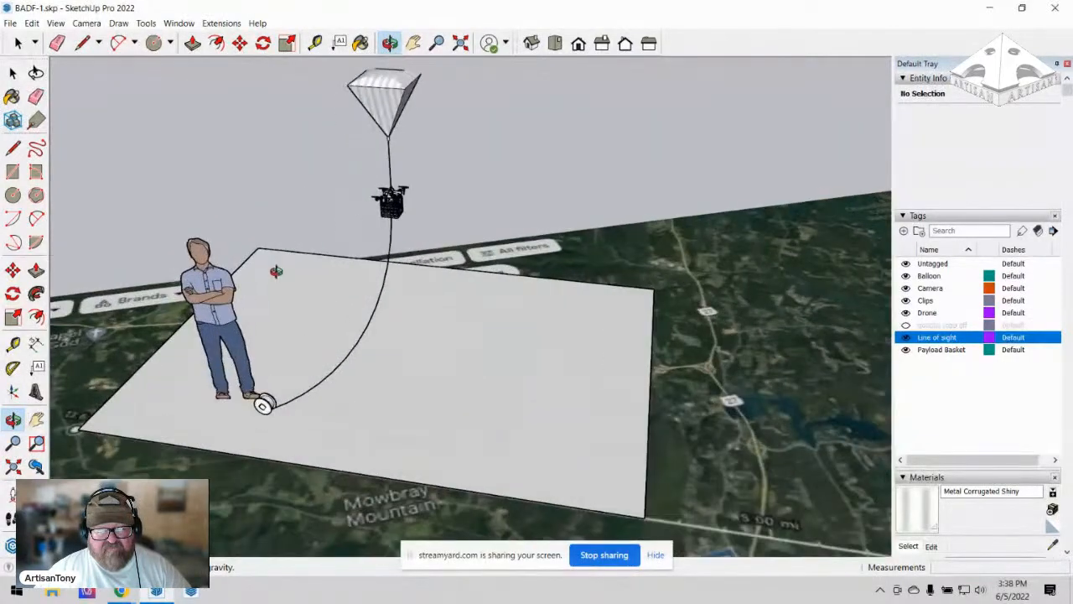
scroll(274, 319, "up", 2)
left_click_drag(275, 319, 364, 341)
scroll(385, 239, "up", 2)
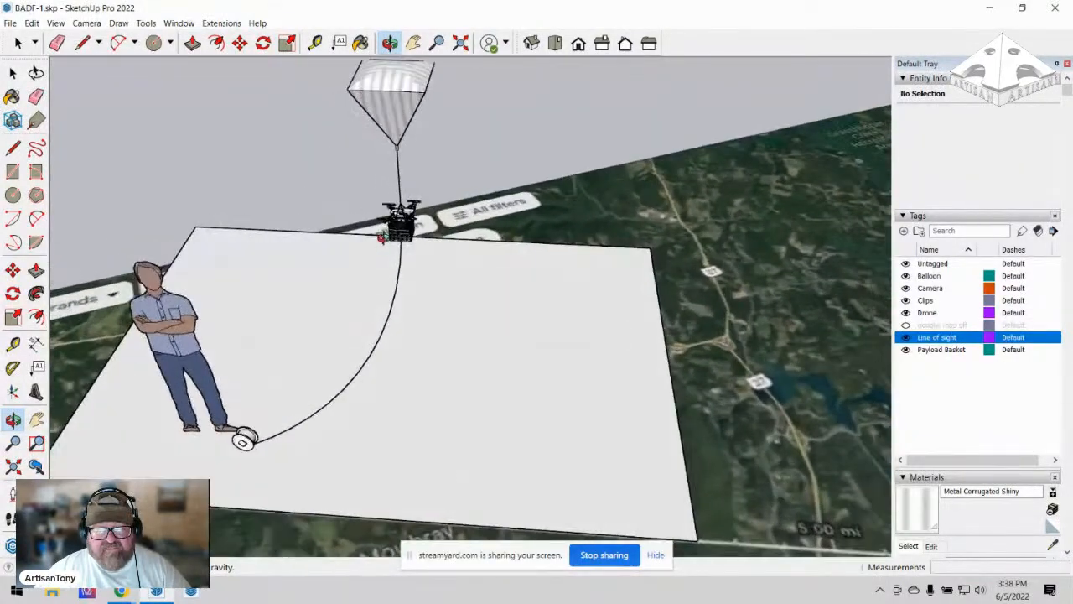
Inspect the drone and payload basket hanging on the tether beneath the balloon.
left_click_drag(329, 278, 244, 317)
scroll(369, 231, "up", 5)
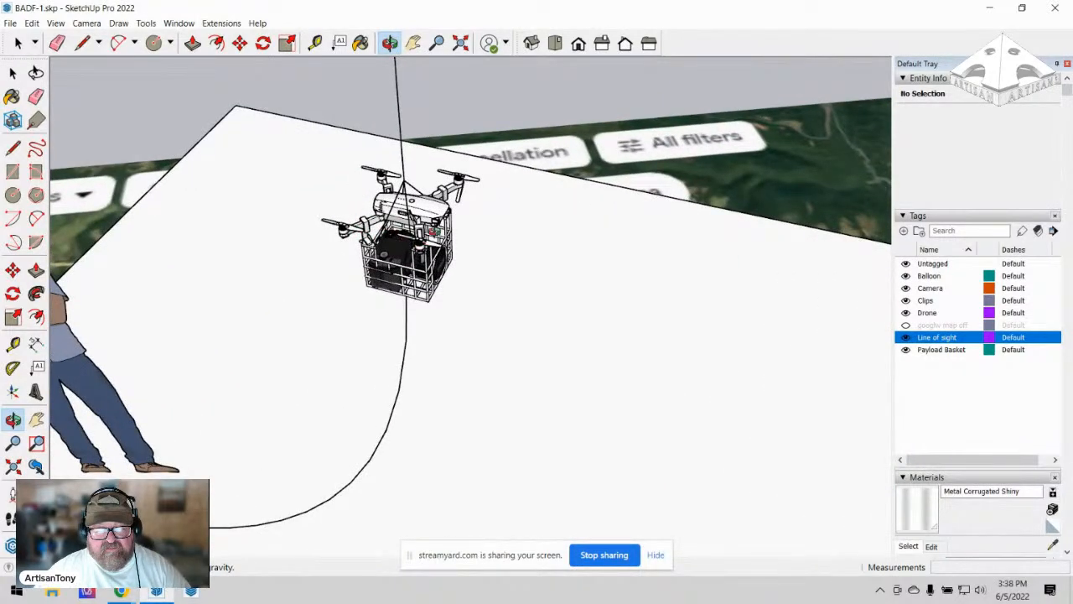
left_click_drag(437, 216, 335, 178)
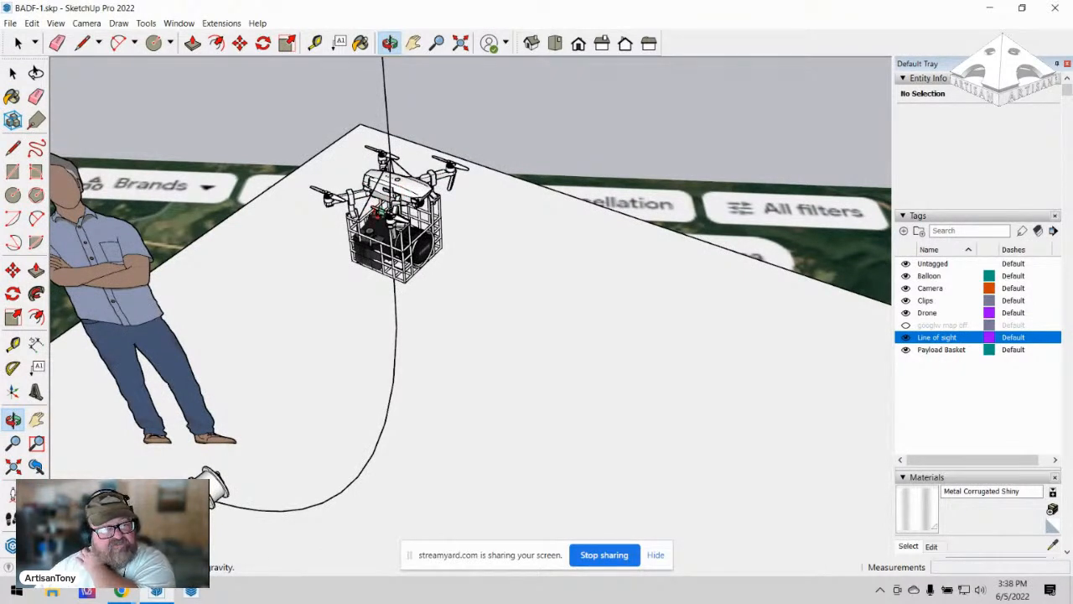
left_click_drag(459, 222, 474, 224)
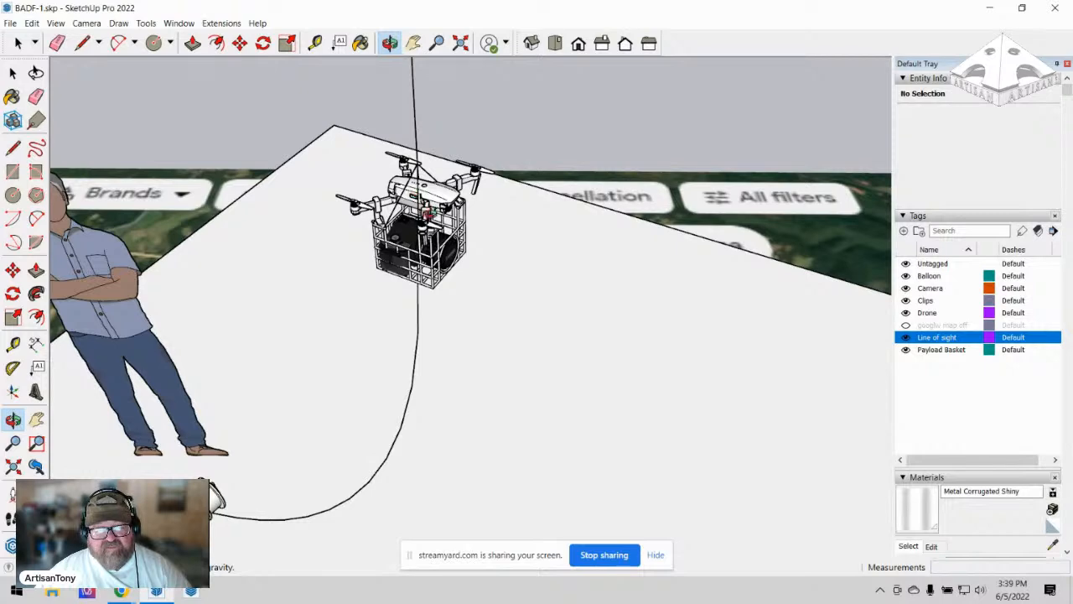
left_click_drag(425, 216, 410, 226)
left_click_drag(526, 253, 480, 245)
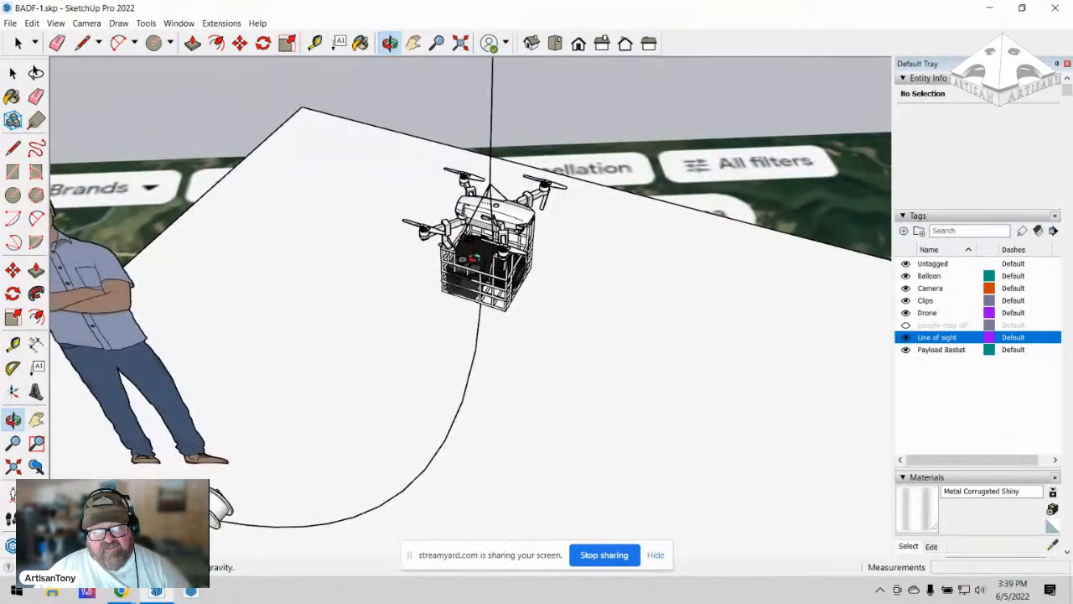
scroll(482, 225, "up", 2)
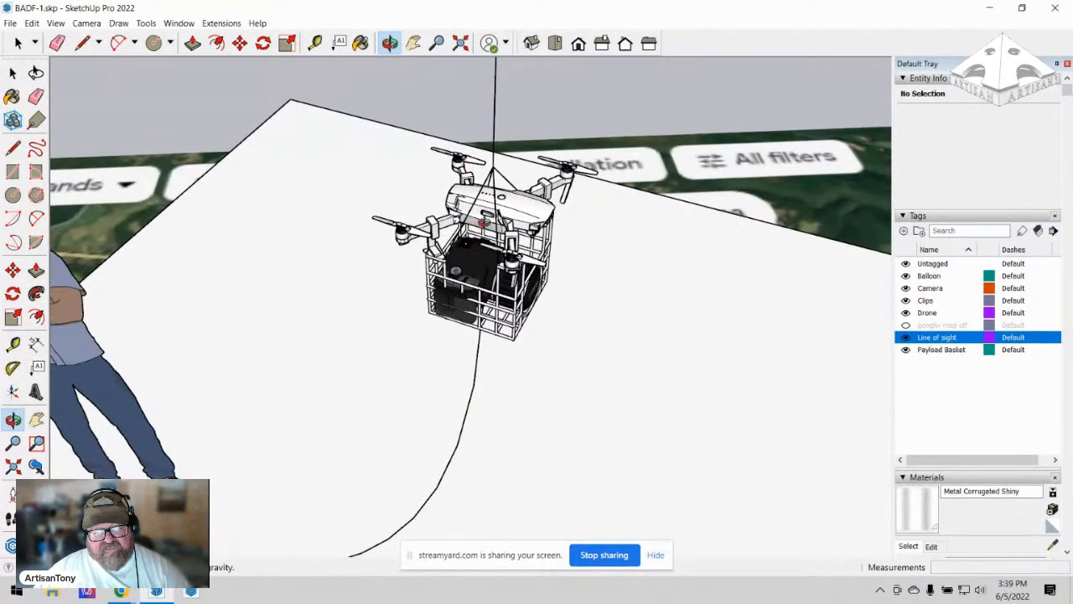
scroll(492, 336, "down", 3)
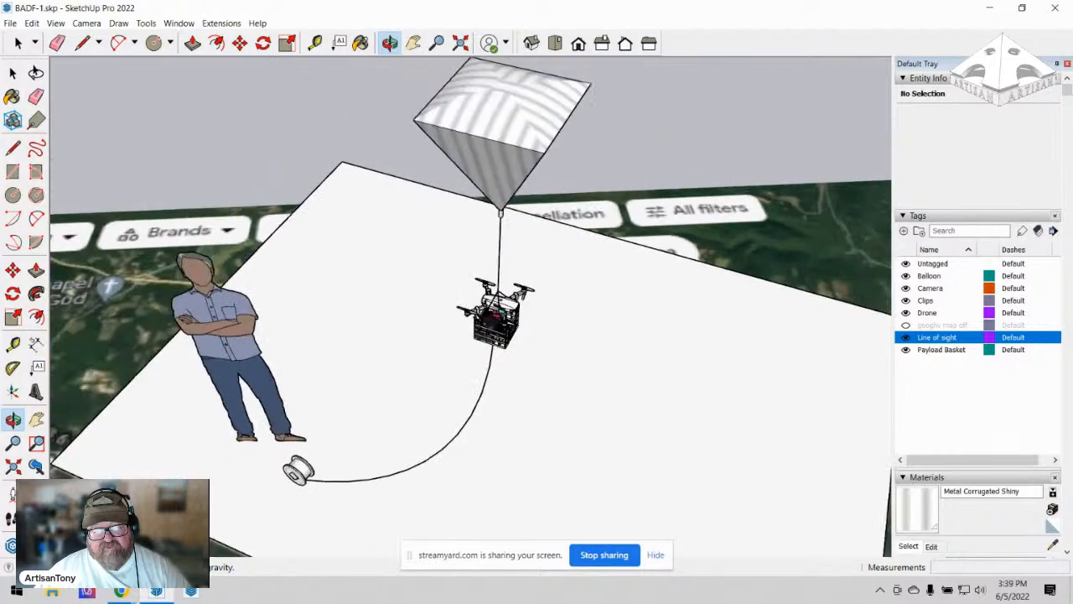
scroll(493, 317, "up", 1)
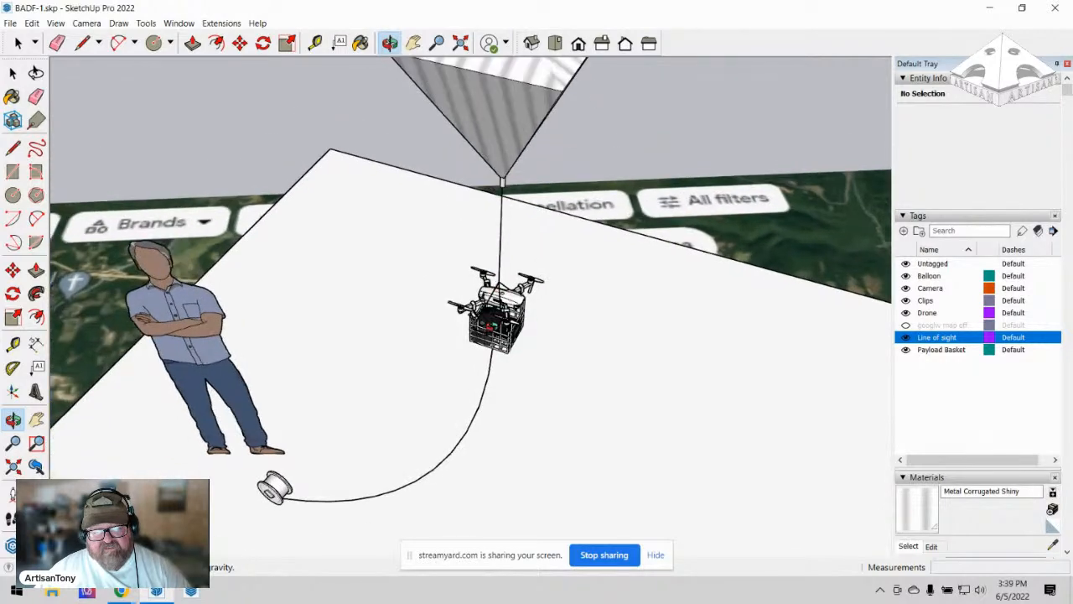
left_click_drag(446, 403, 454, 340)
Switch to StreamYard in Chrome and read the live-stream comments.
left_click(122, 591)
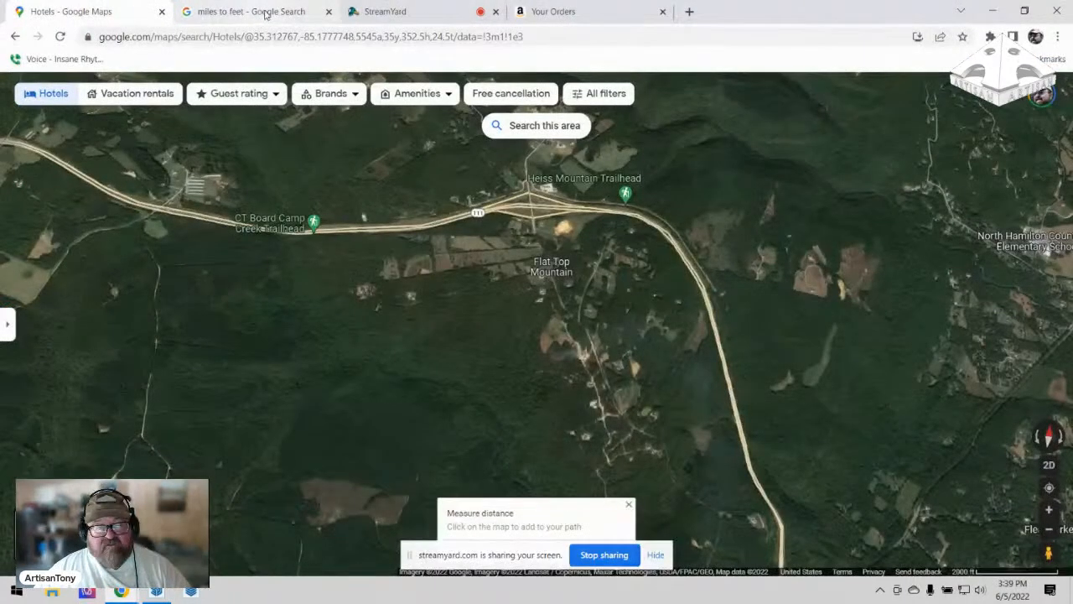
left_click(256, 14)
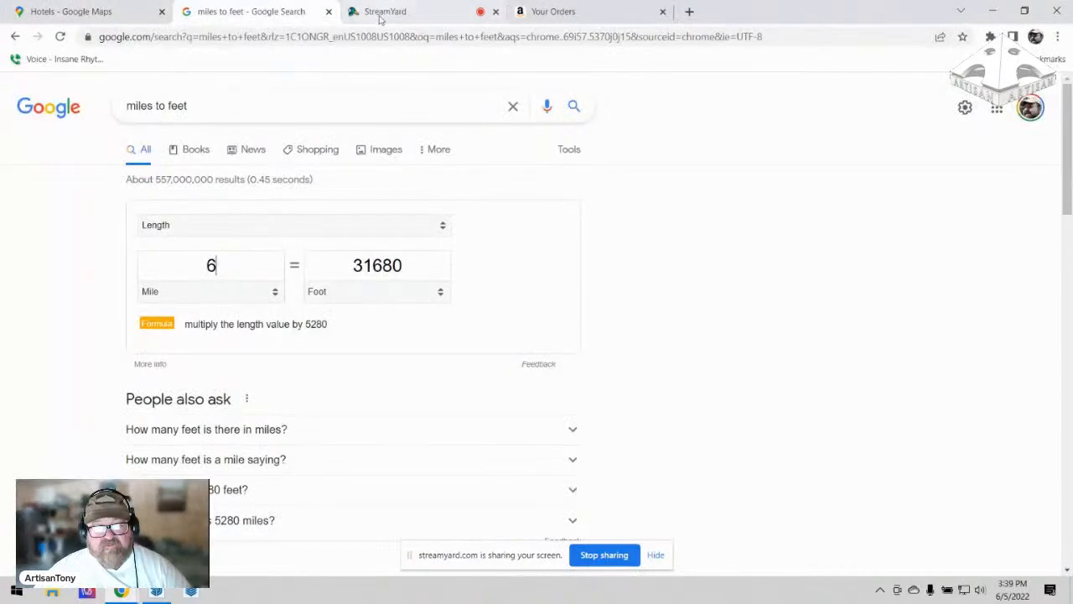
left_click(382, 13)
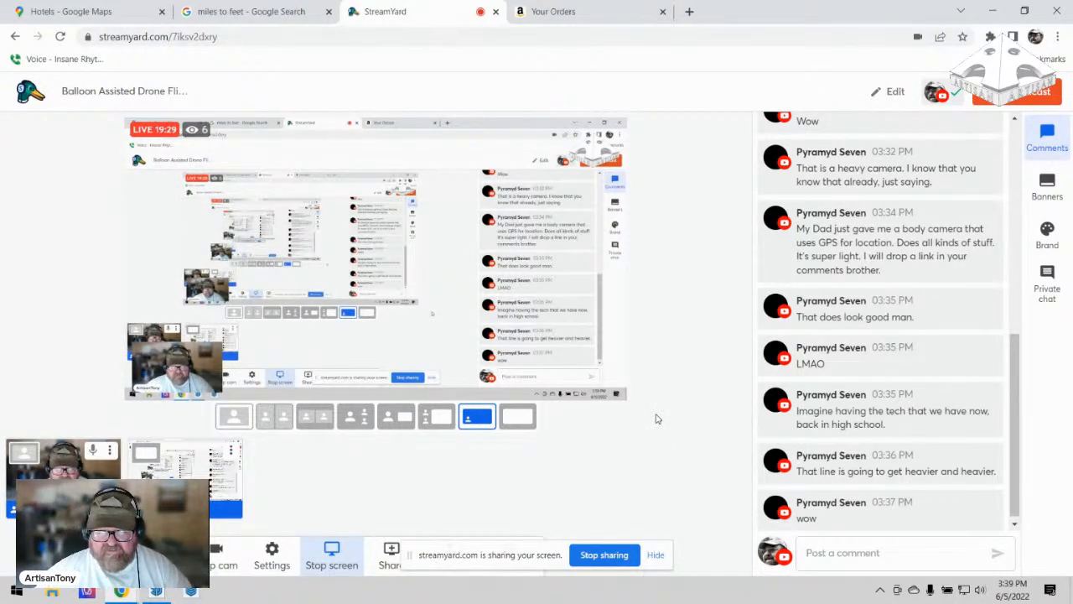
Switch to SketchUp and examine the drone with the camera in its payload basket from above.
left_click(121, 592)
scroll(371, 355, "up", 3)
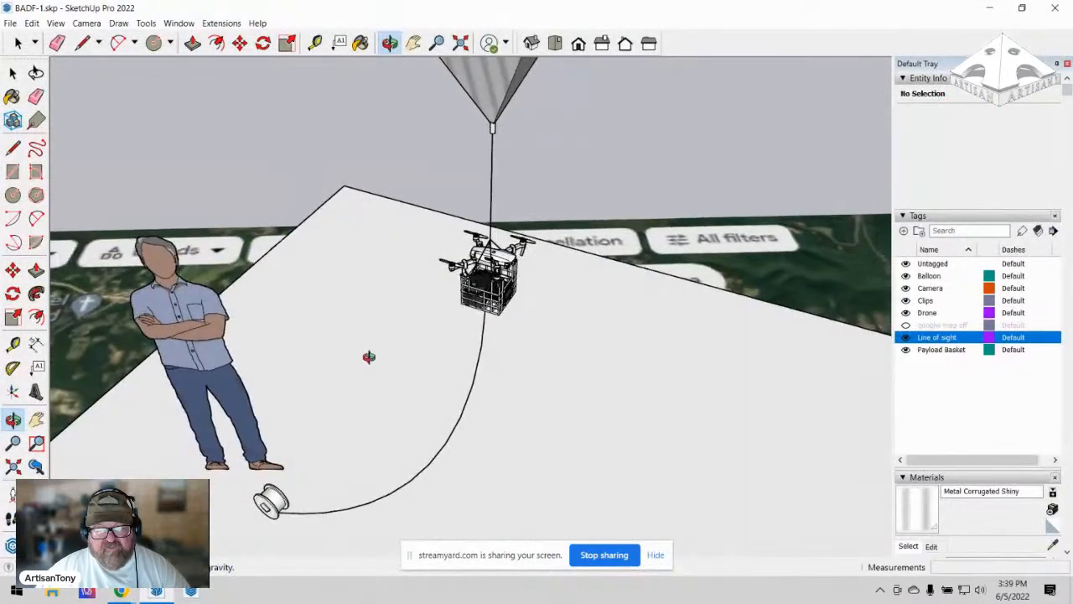
scroll(335, 278, "up", 2)
left_click_drag(448, 299, 487, 329)
scroll(493, 299, "up", 2)
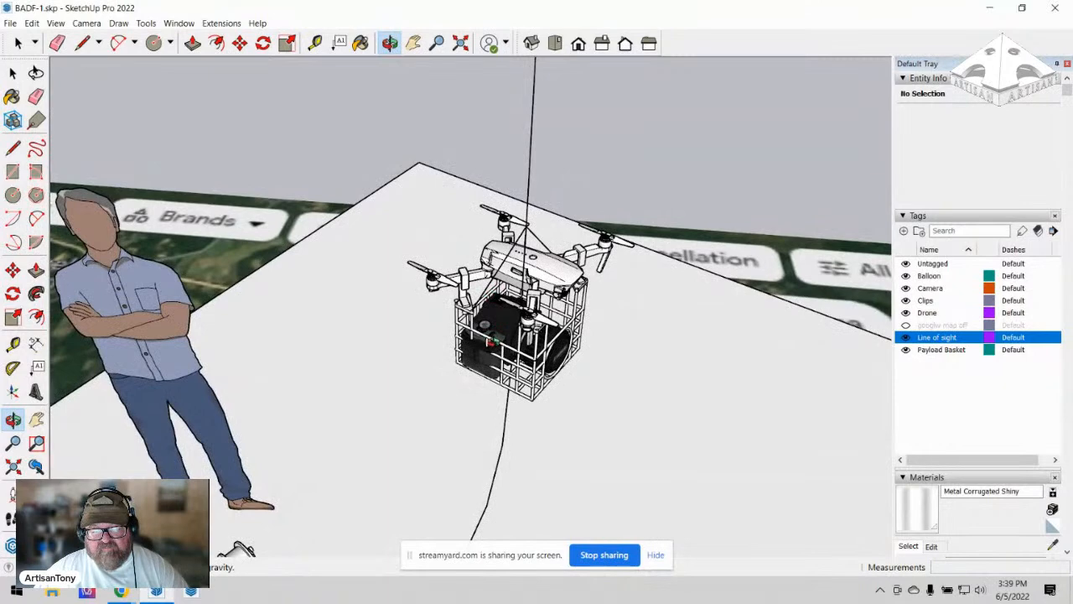
scroll(493, 339, "up", 2)
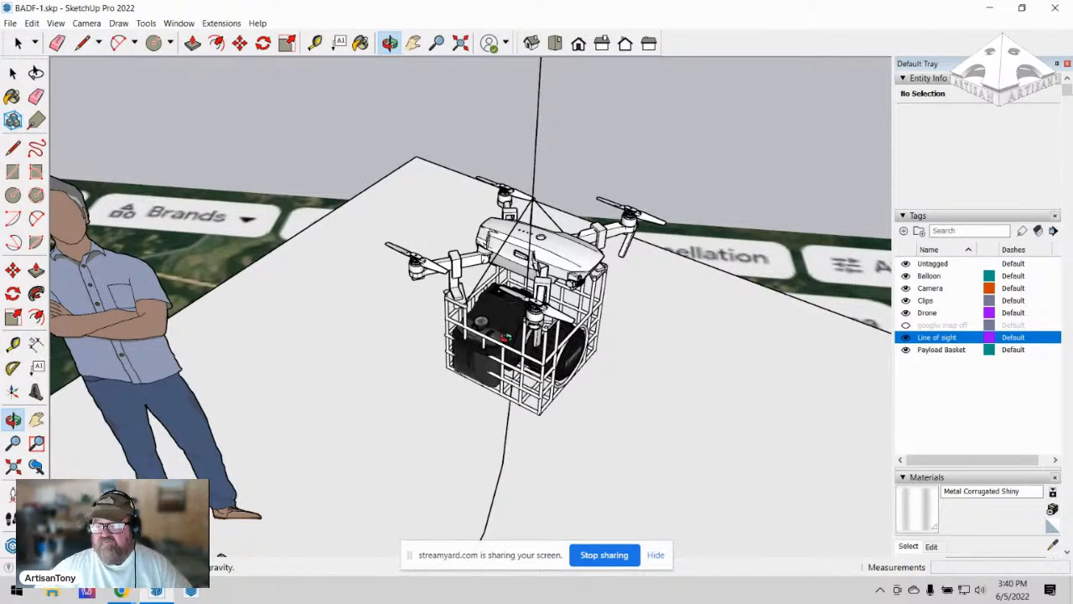
Compare the tethered drone assembly with the standing figure and the ground reel from slightly different angles.
middle_click_drag(512, 328, 546, 351)
scroll(547, 354, "down", 2)
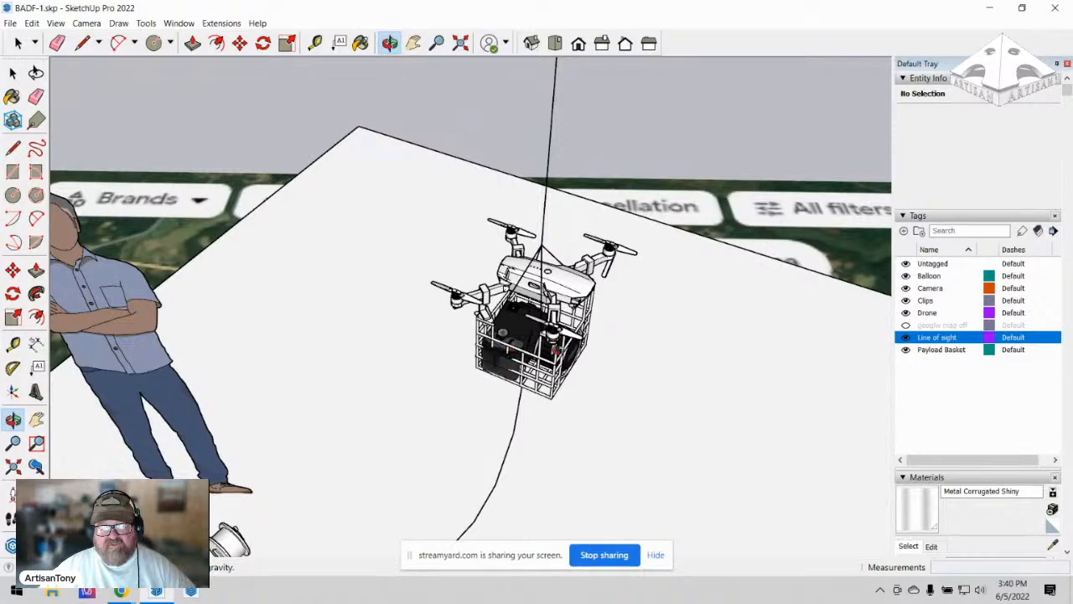
scroll(323, 347, "up", 2)
scroll(537, 388, "down", 2)
middle_click_drag(538, 390, 511, 383)
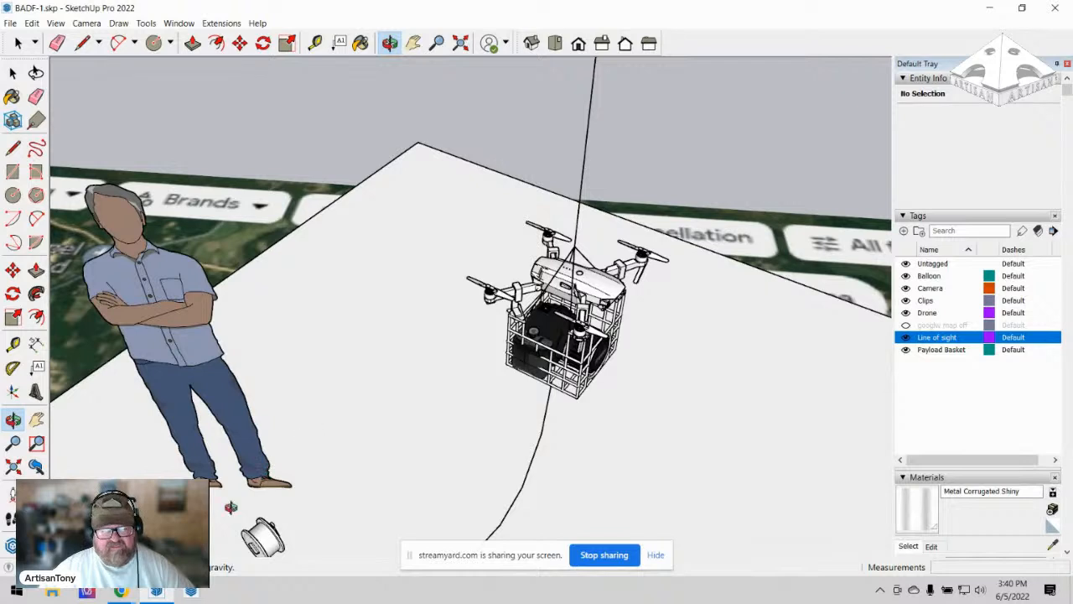
mouse_move(121, 593)
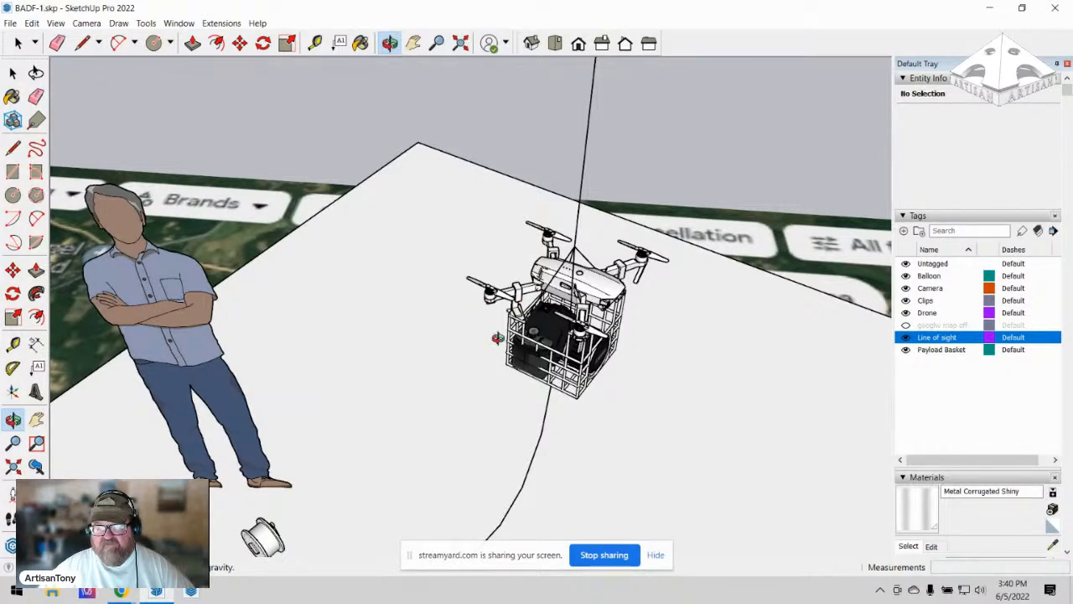
left_click_drag(452, 342, 441, 352)
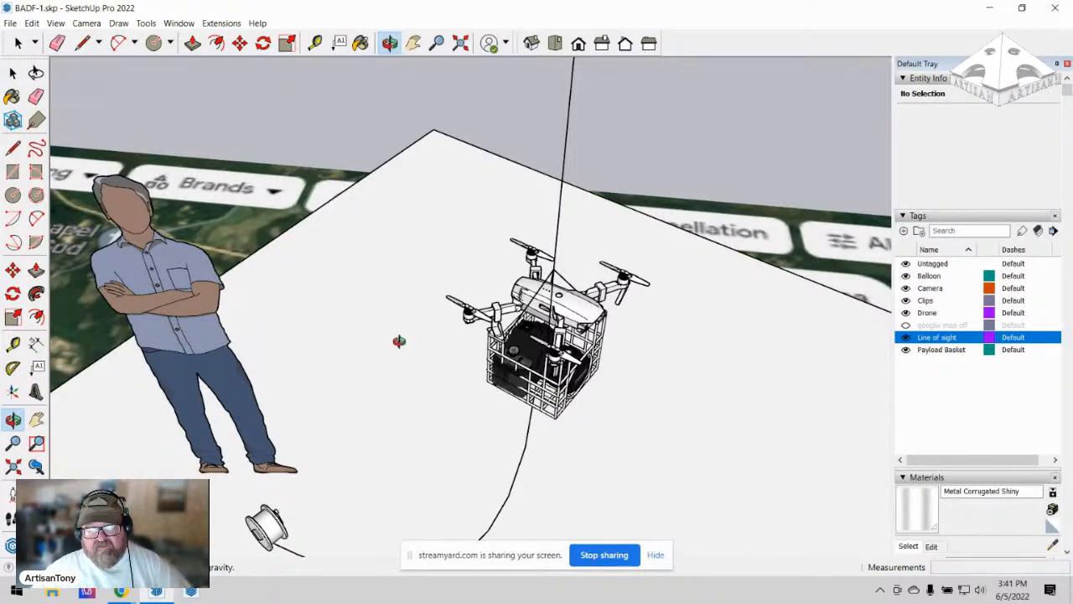
Examine the Canon camera and the basket's attachment to the drone arms up close from a low angle.
left_click_drag(510, 361, 525, 317)
scroll(480, 337, "up", 2)
scroll(483, 337, "up", 3)
scroll(505, 353, "up", 2)
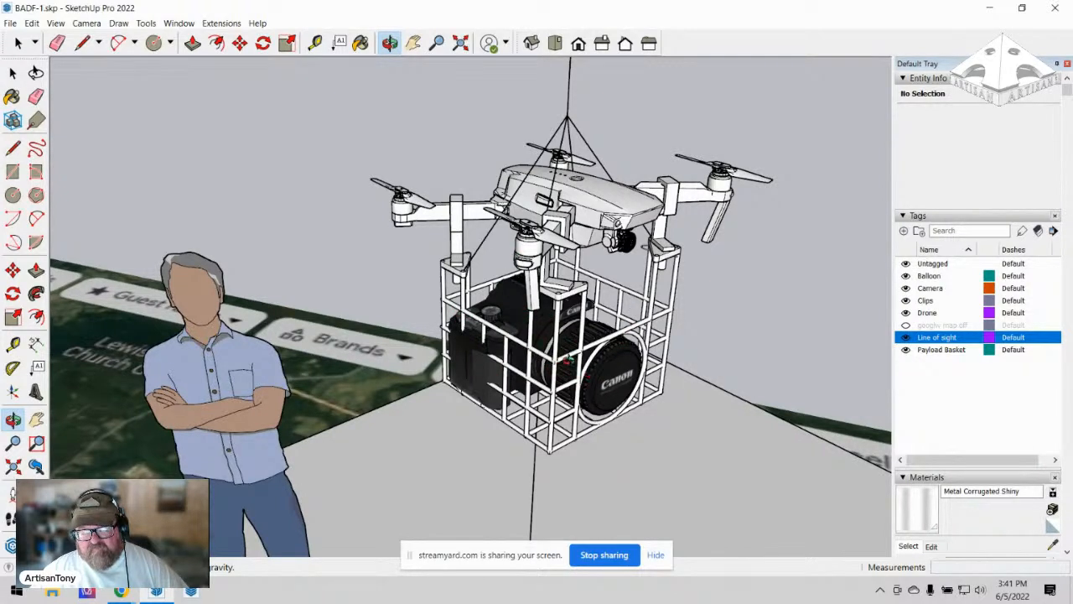
scroll(571, 360, "up", 1)
left_click_drag(571, 361, 597, 339)
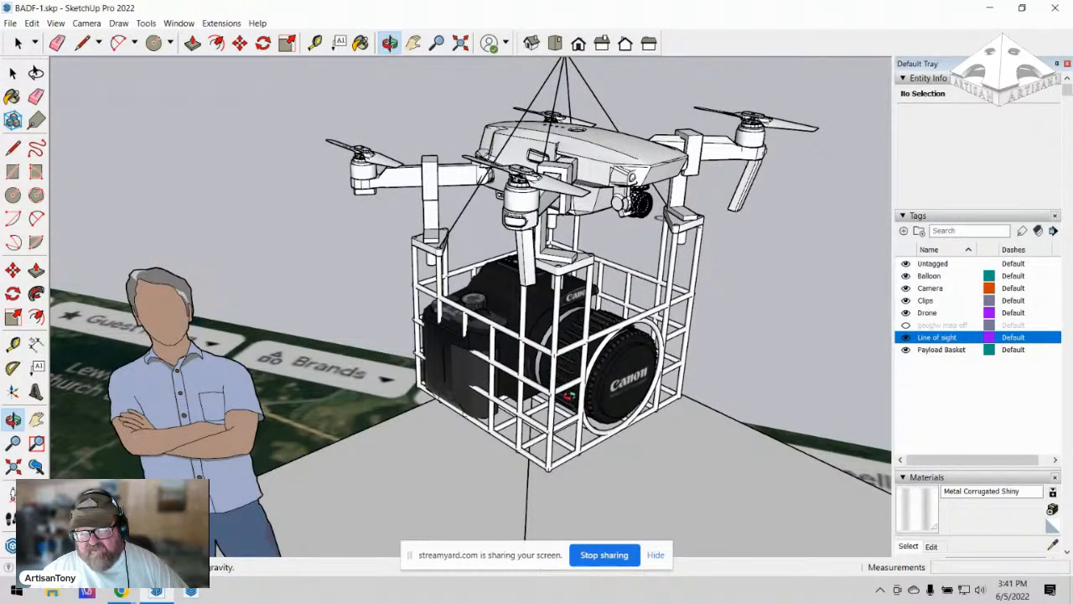
left_click_drag(558, 355, 558, 397)
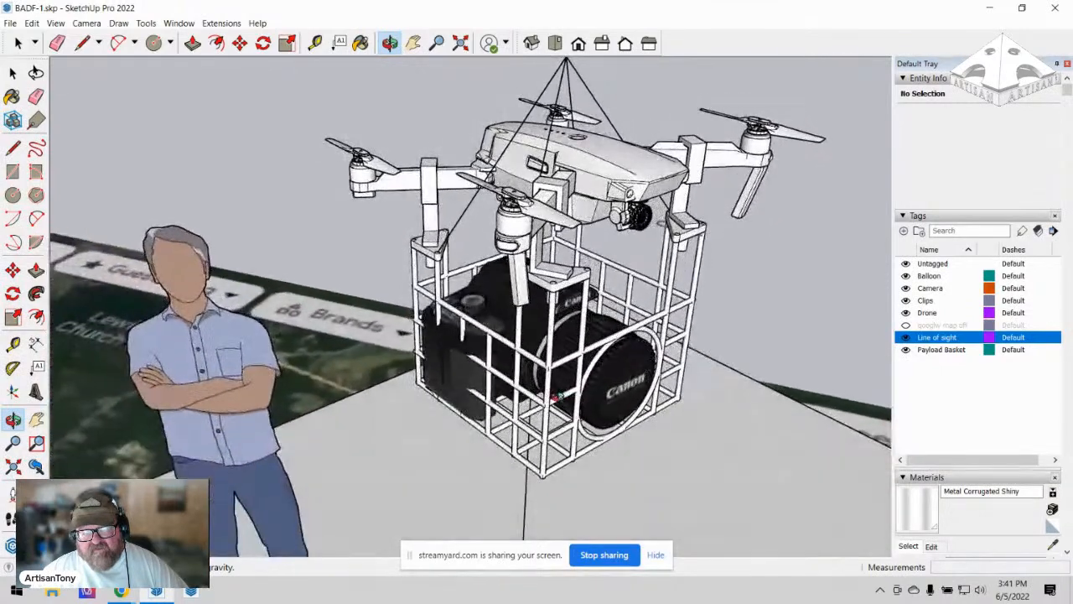
Switch between StreamYard and the drone model to check the newest viewer comments, ending on StreamYard.
left_click(121, 591)
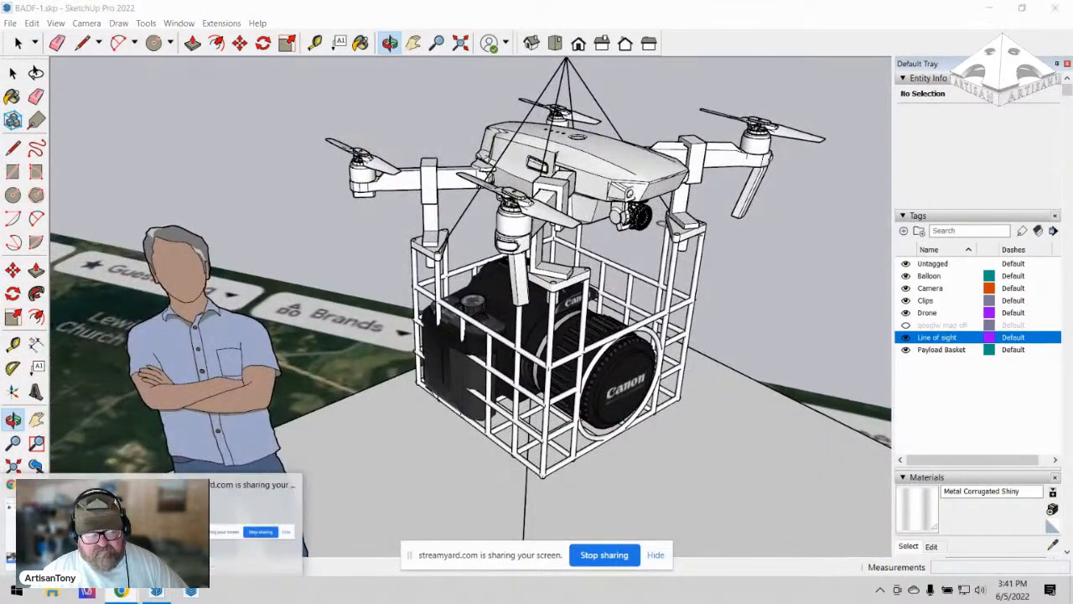
left_click(78, 530)
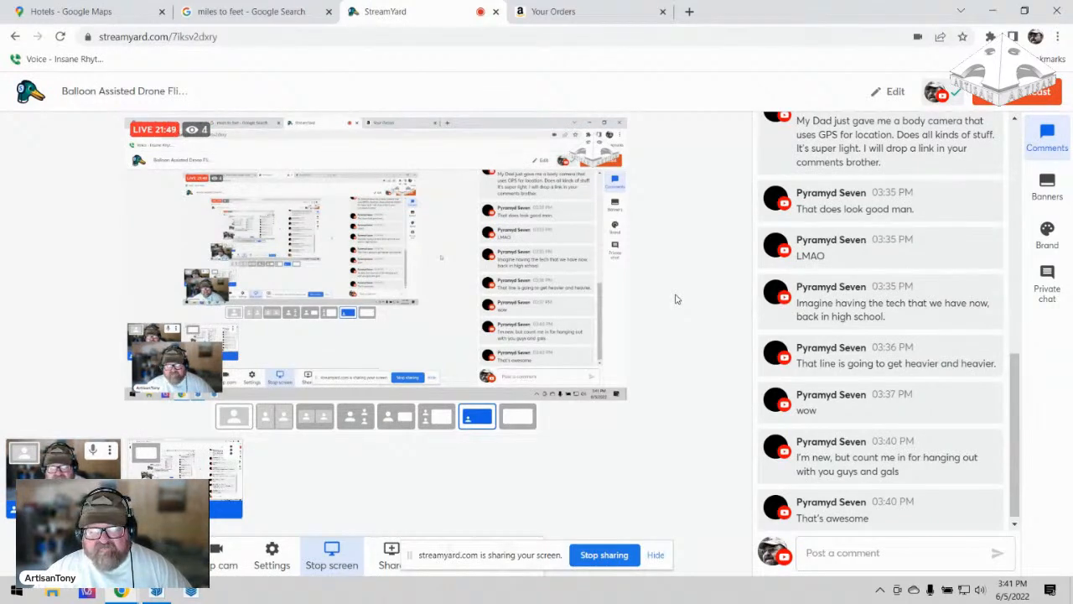
left_click(157, 592)
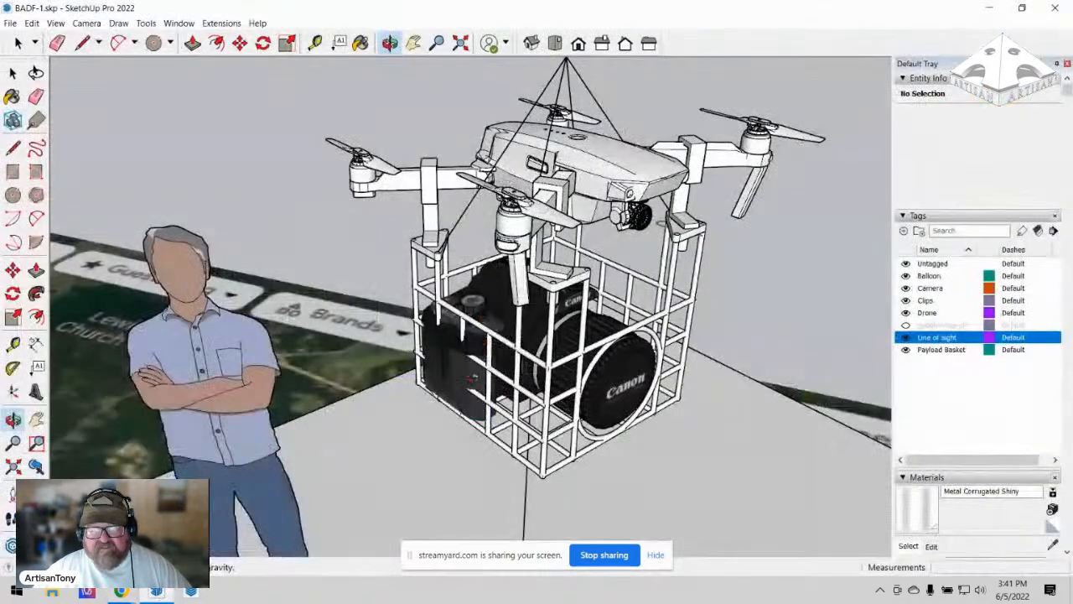
mouse_move(124, 591)
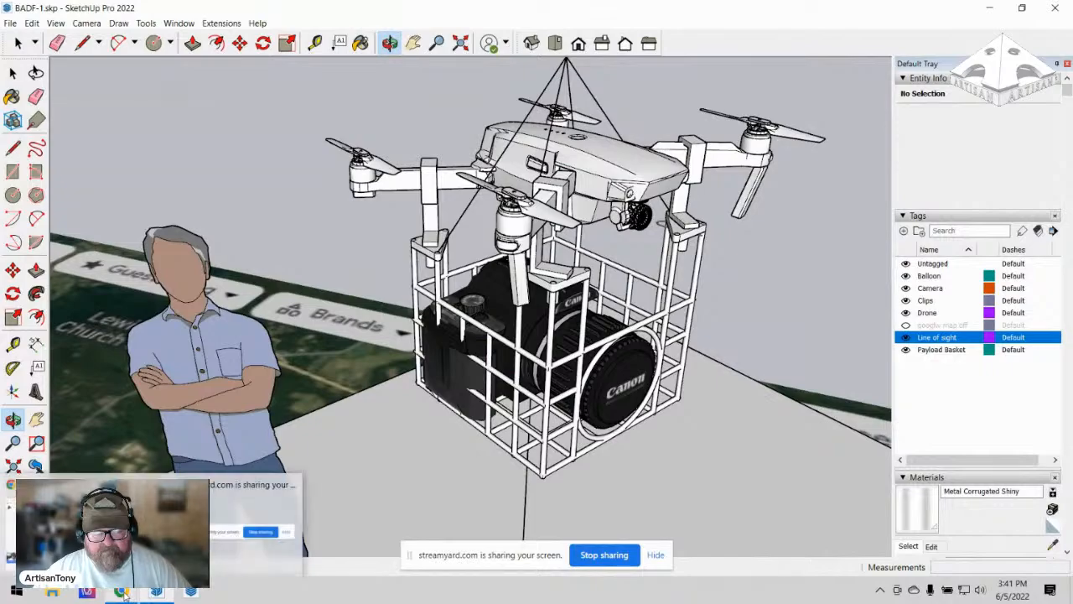
left_click(124, 591)
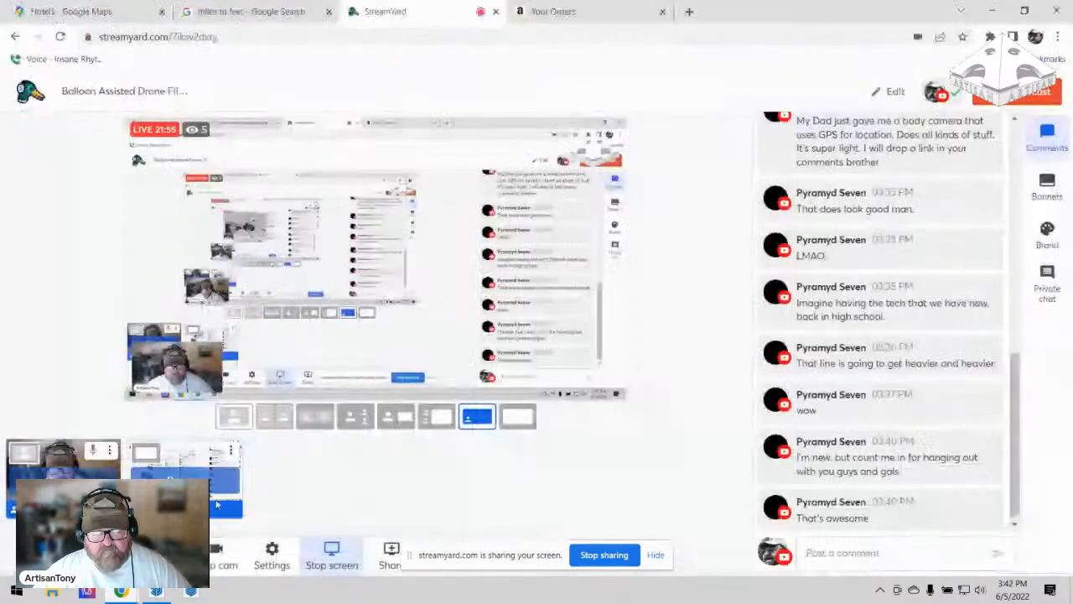